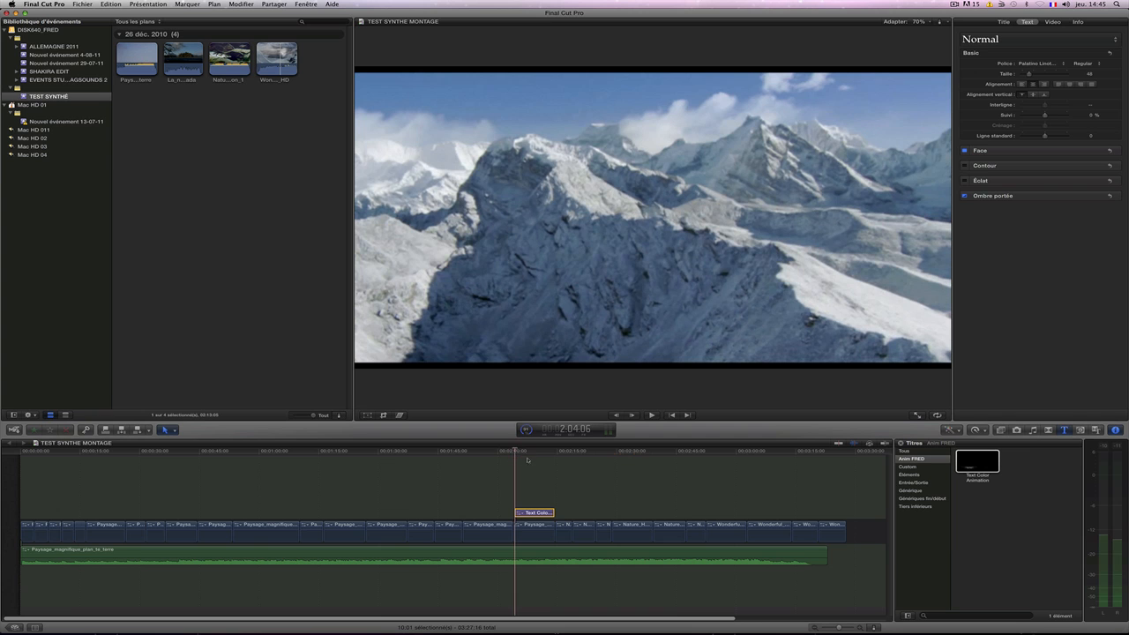
- Play the animated title over the mountain shot and move the playhead back to where its full text is visible
key(space)
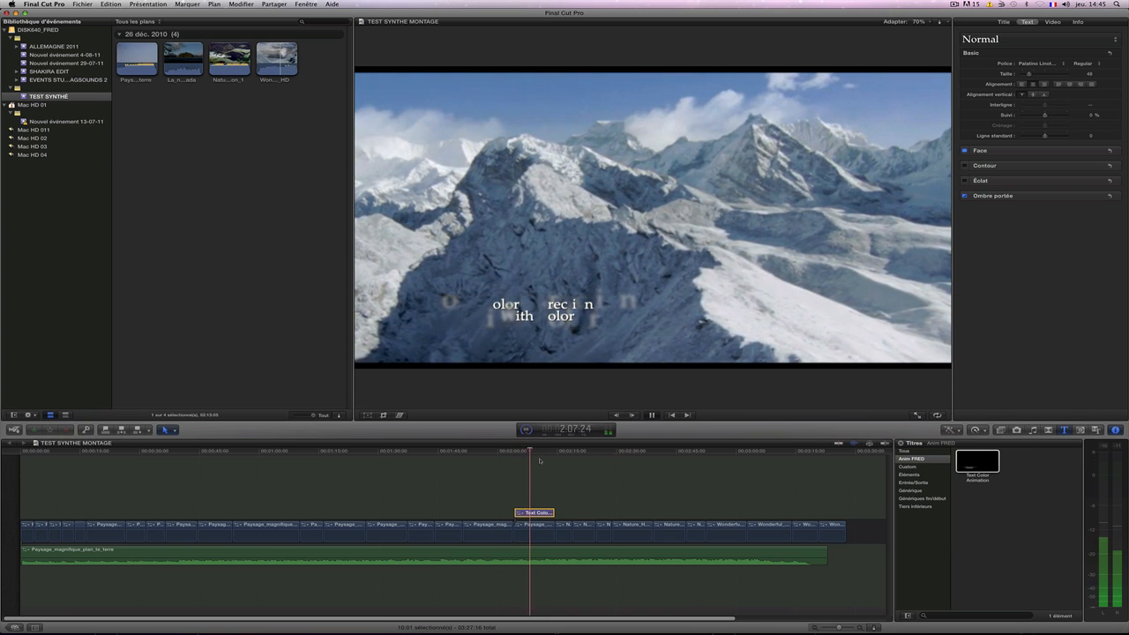
key(space)
drag(533, 452, 523, 451)
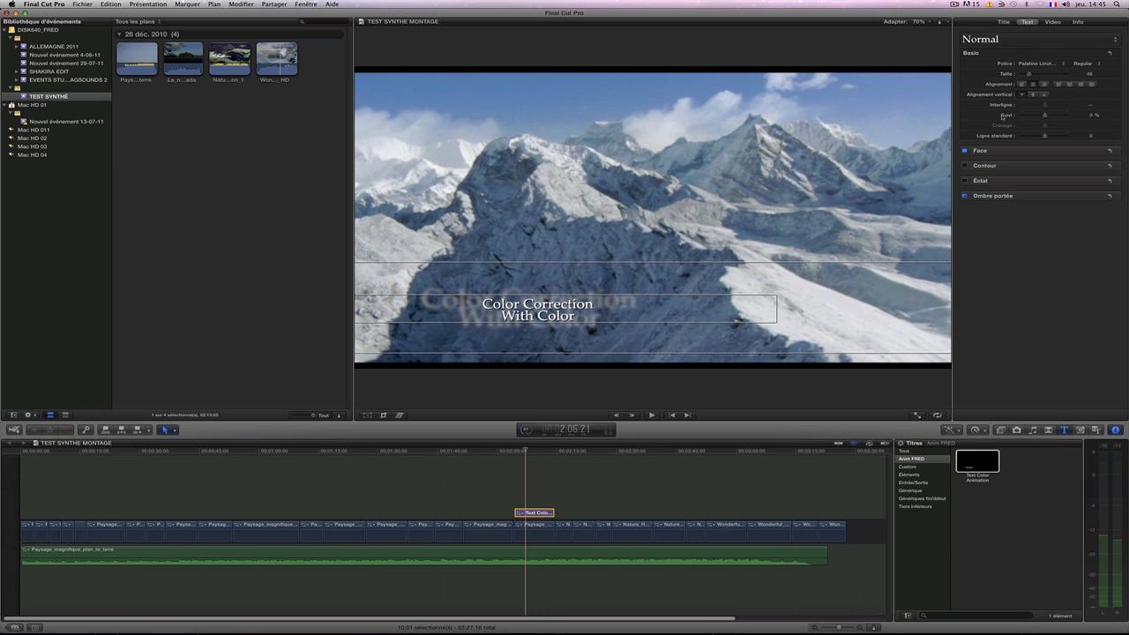
- Show the published parameters of the Text Color Animation title on the timeline
click(1005, 23)
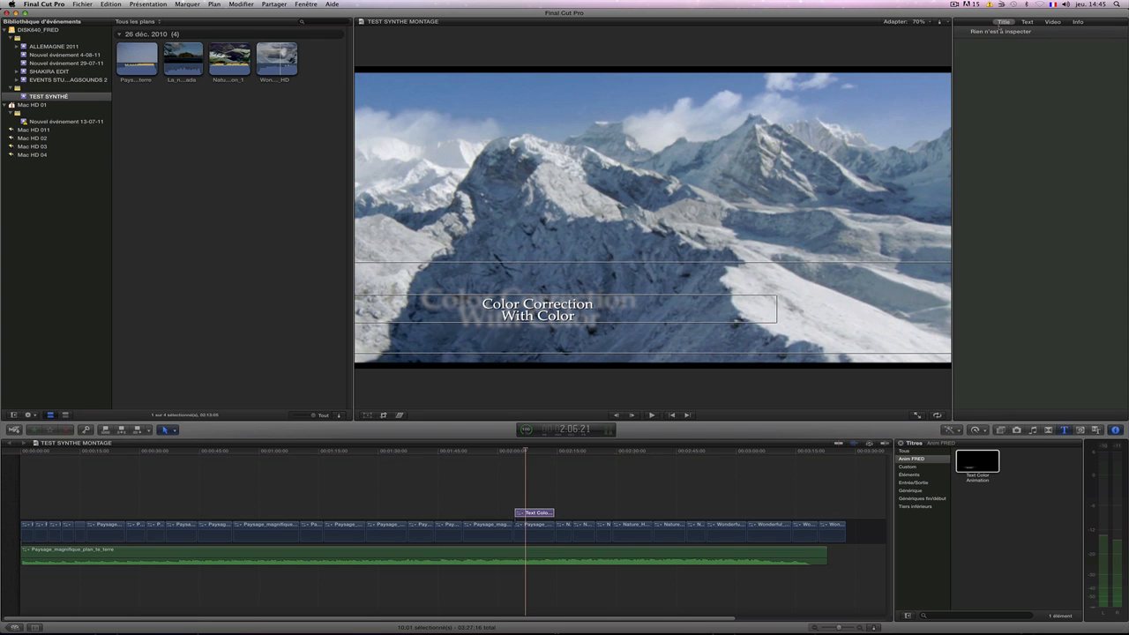
click(536, 512)
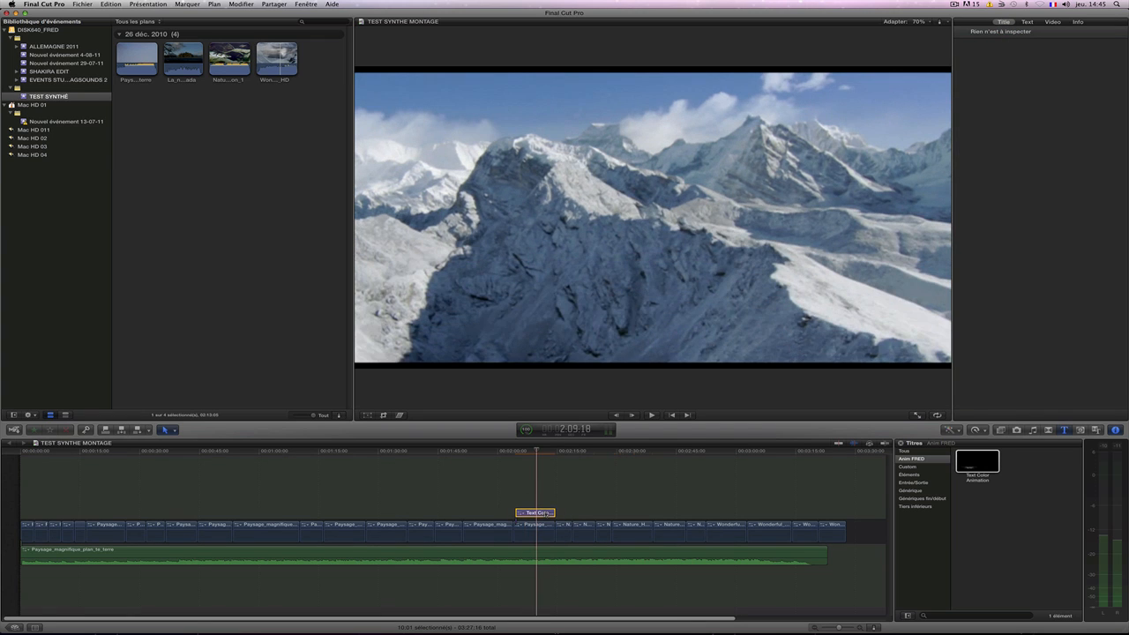
click(542, 511)
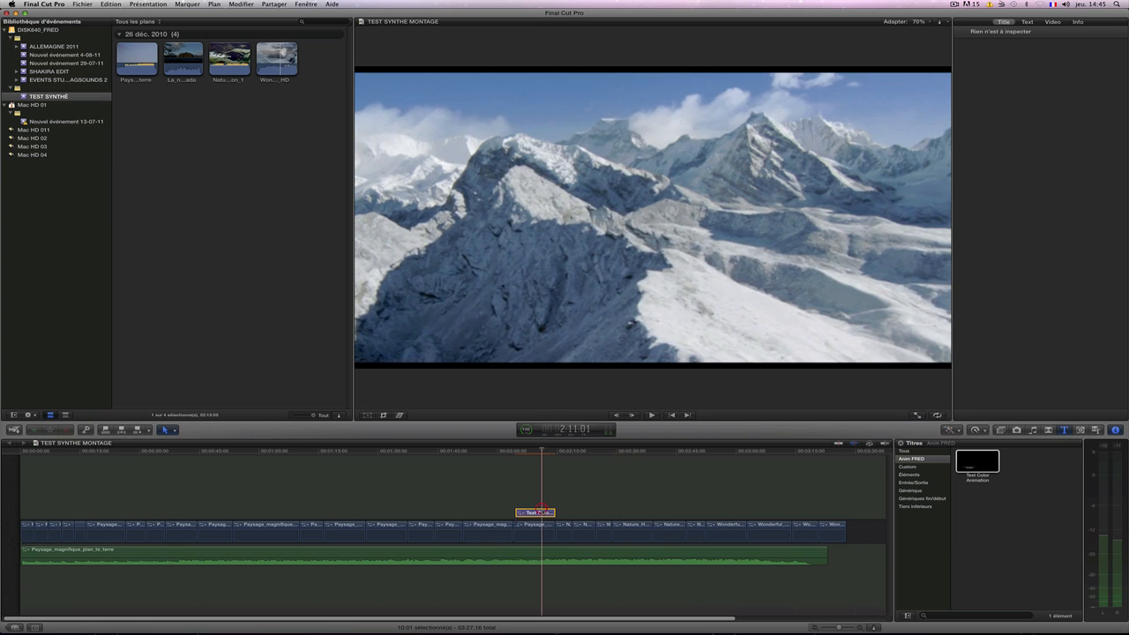
click(1116, 430)
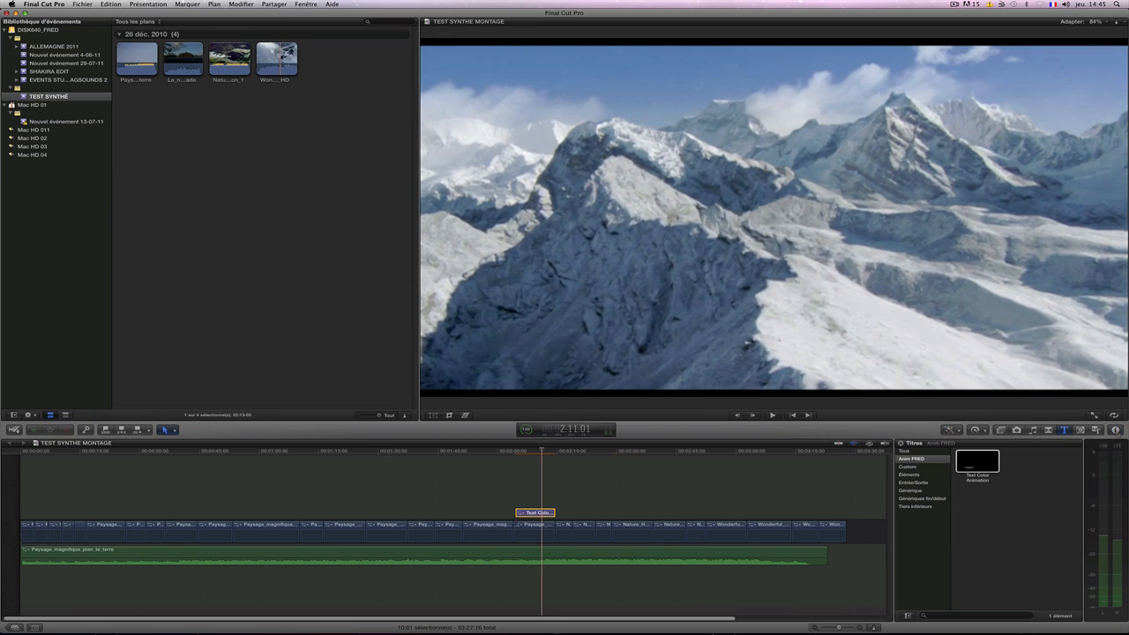
click(1116, 430)
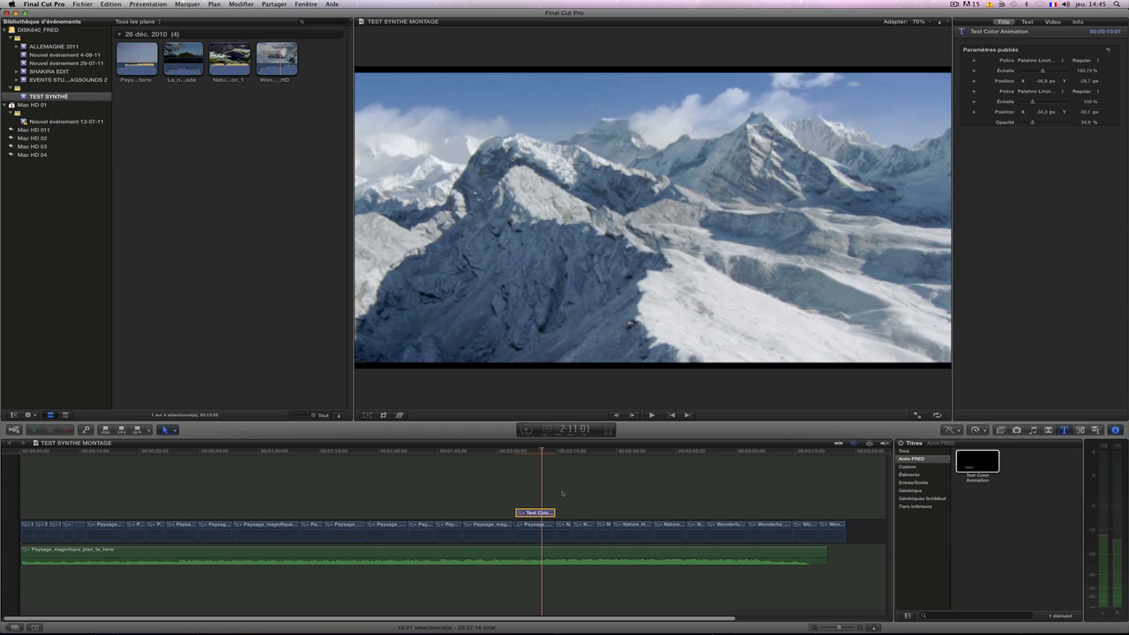
- Switch to Motion and create a blank Final Cut title project with the Diffusion HD 1080 preset at 25 ips
key(super+Tab)
key(super+Tab)
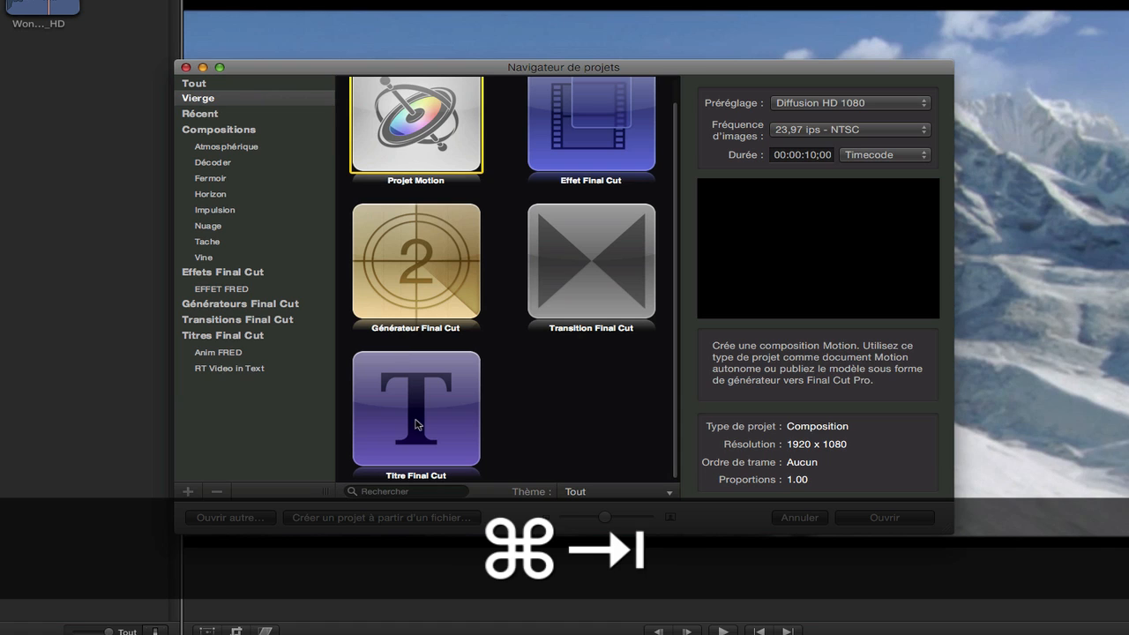
click(417, 424)
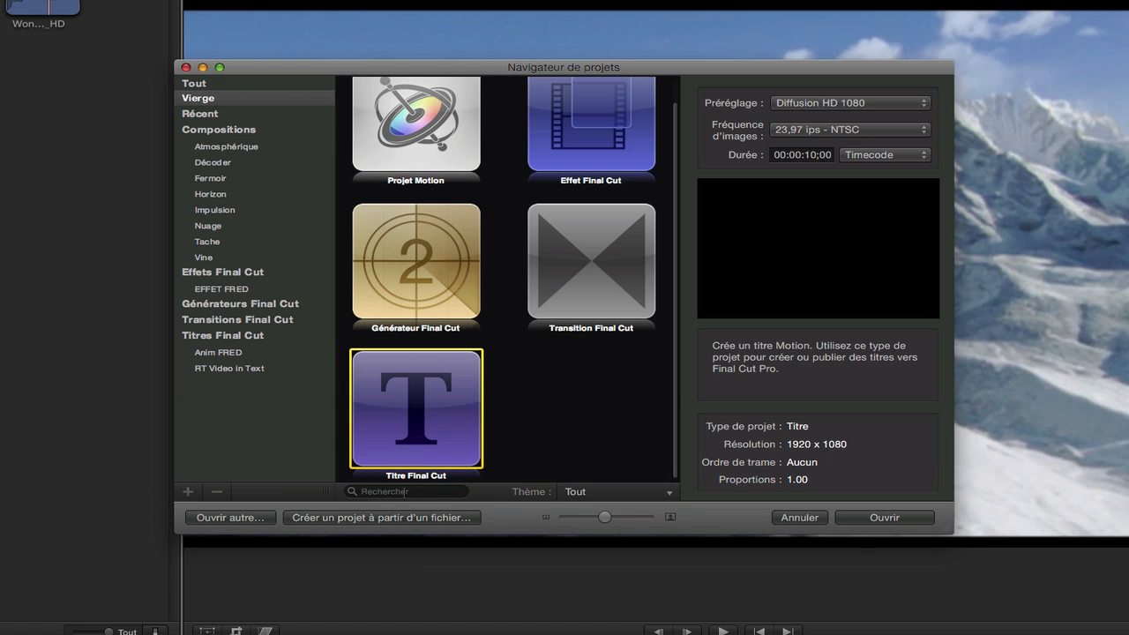
click(856, 130)
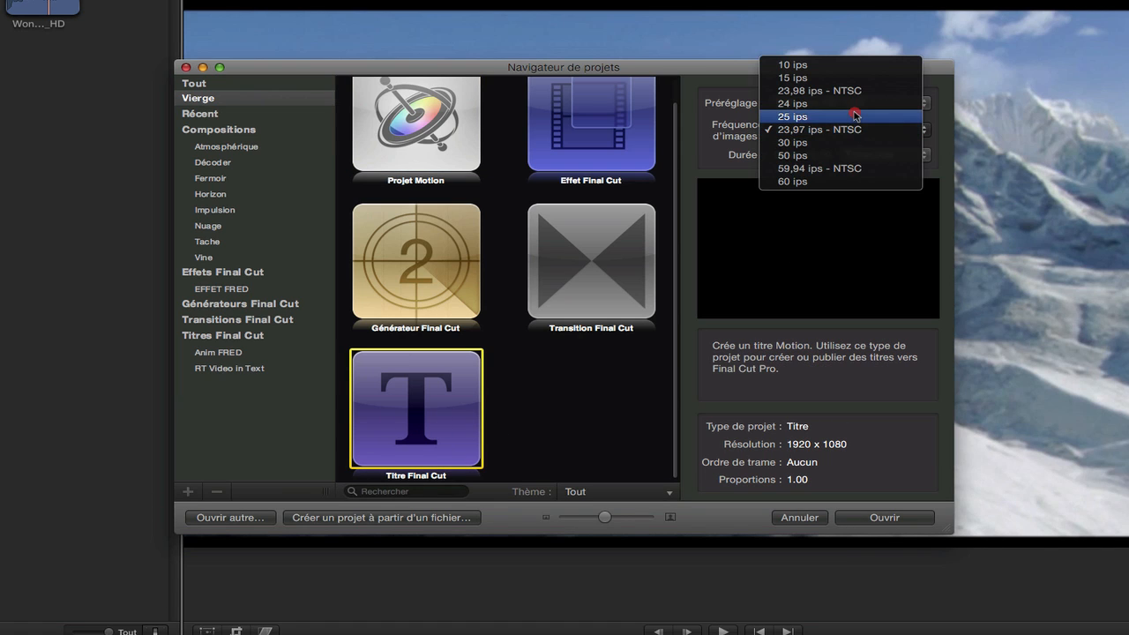
click(856, 116)
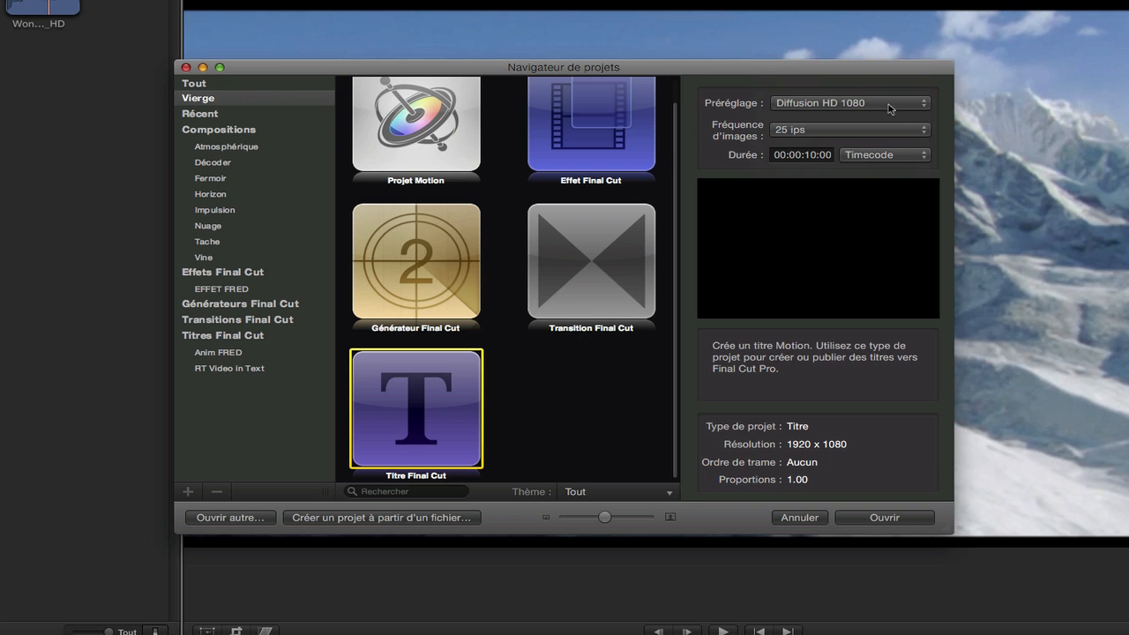
click(902, 519)
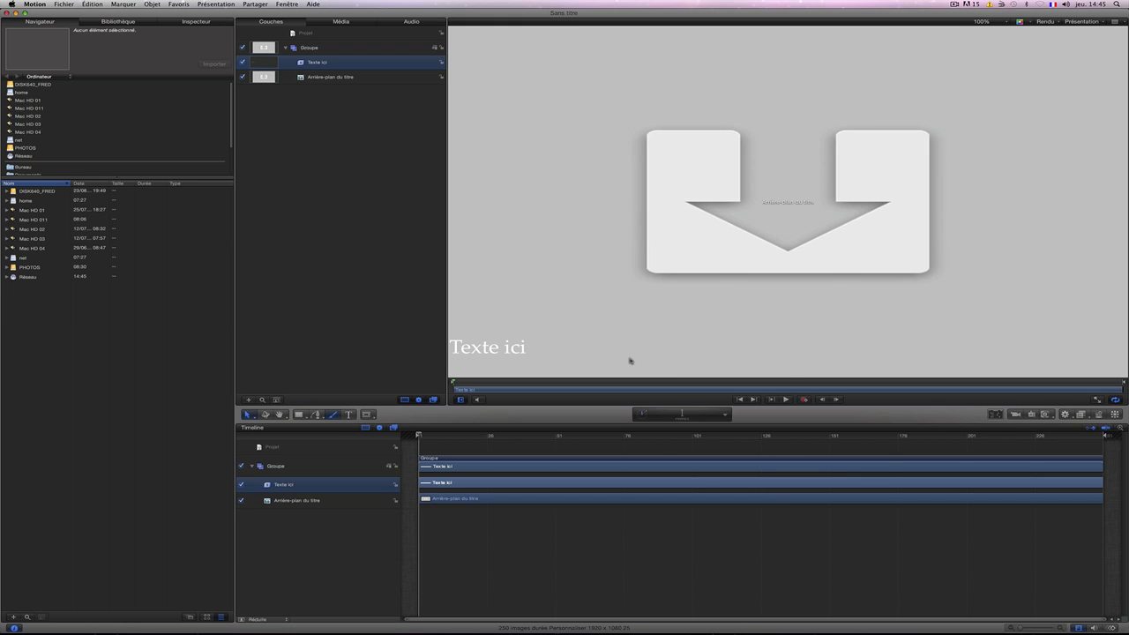
- Fit the canvas to the window and delete the "Arrière-plan du titre" background layer
click(631, 361)
click(1006, 21)
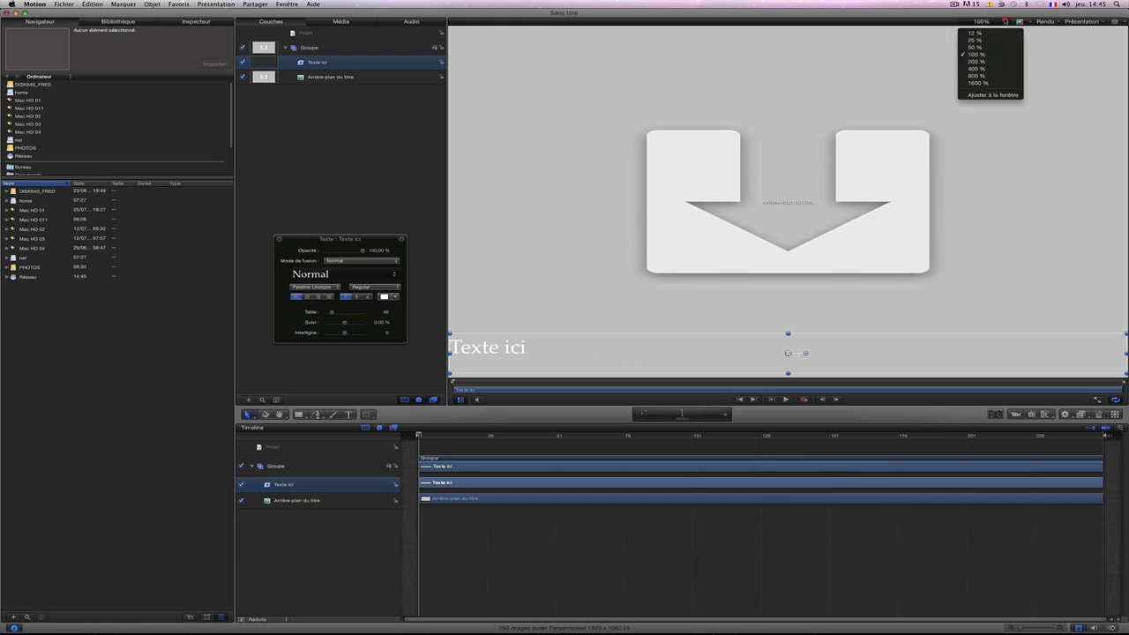
click(982, 96)
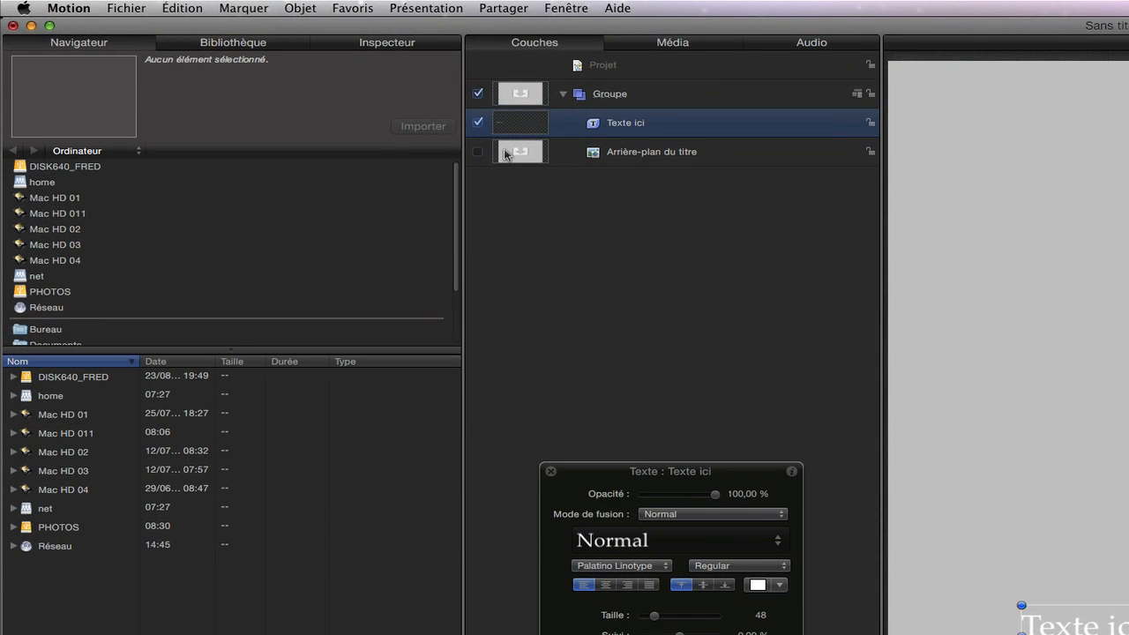
click(243, 76)
click(361, 79)
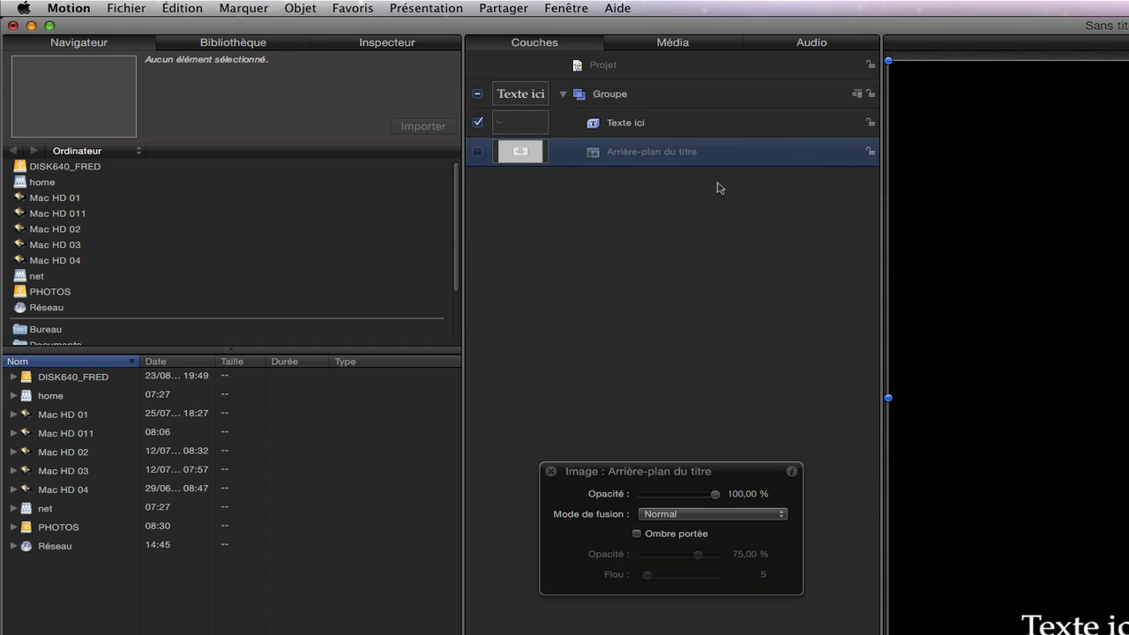
key(Delete)
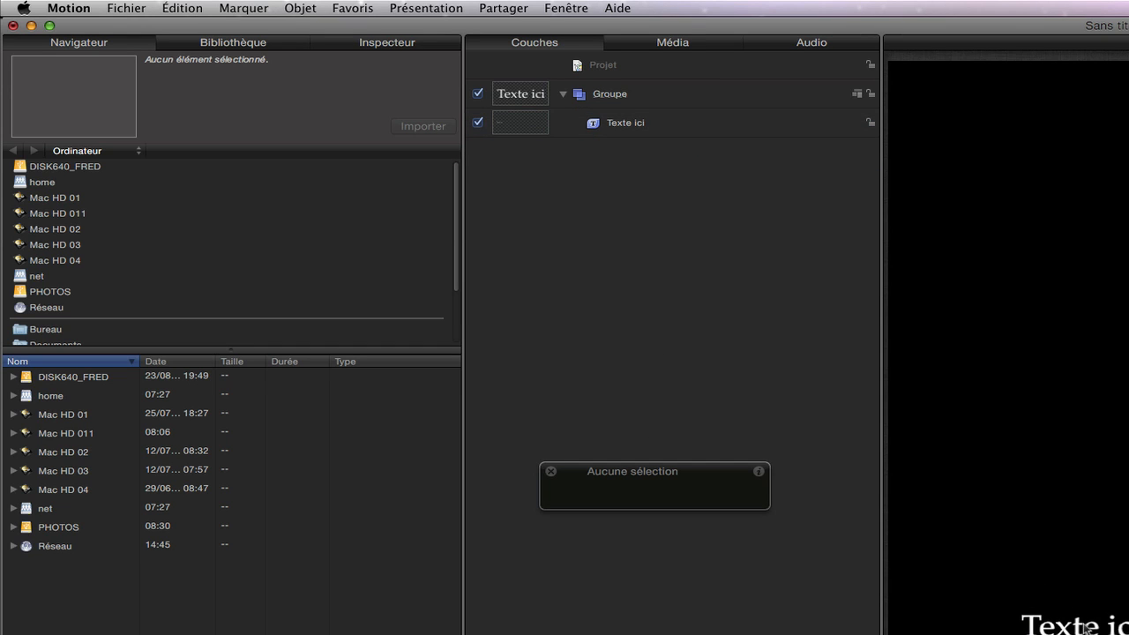
- Rename the "Texte ici" layer as "Text 1"
click(668, 123)
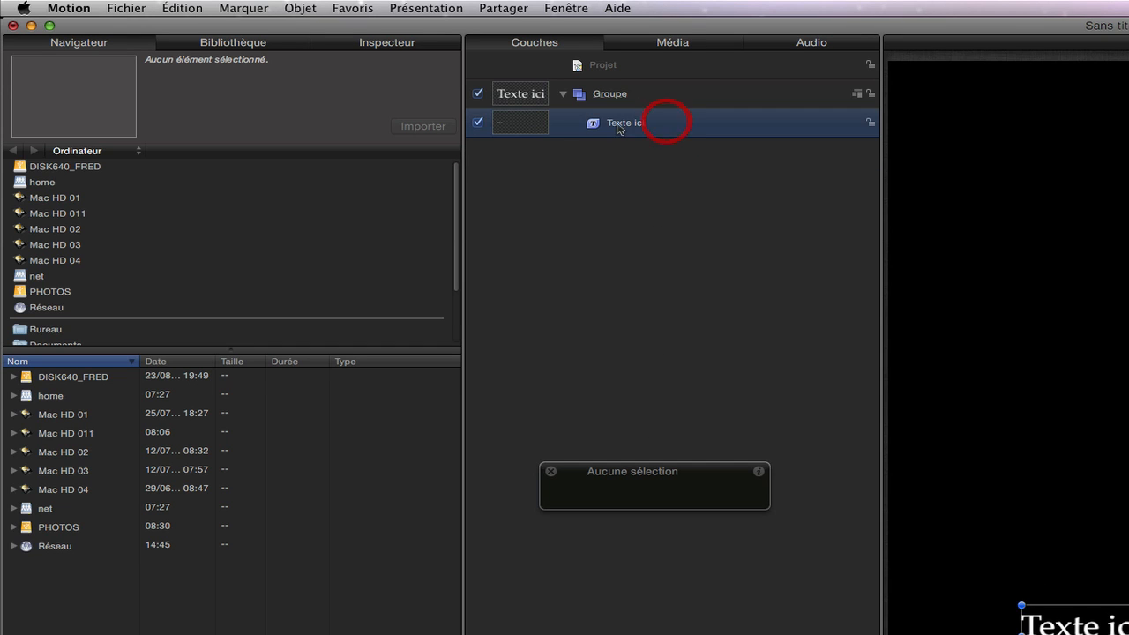
click(657, 123)
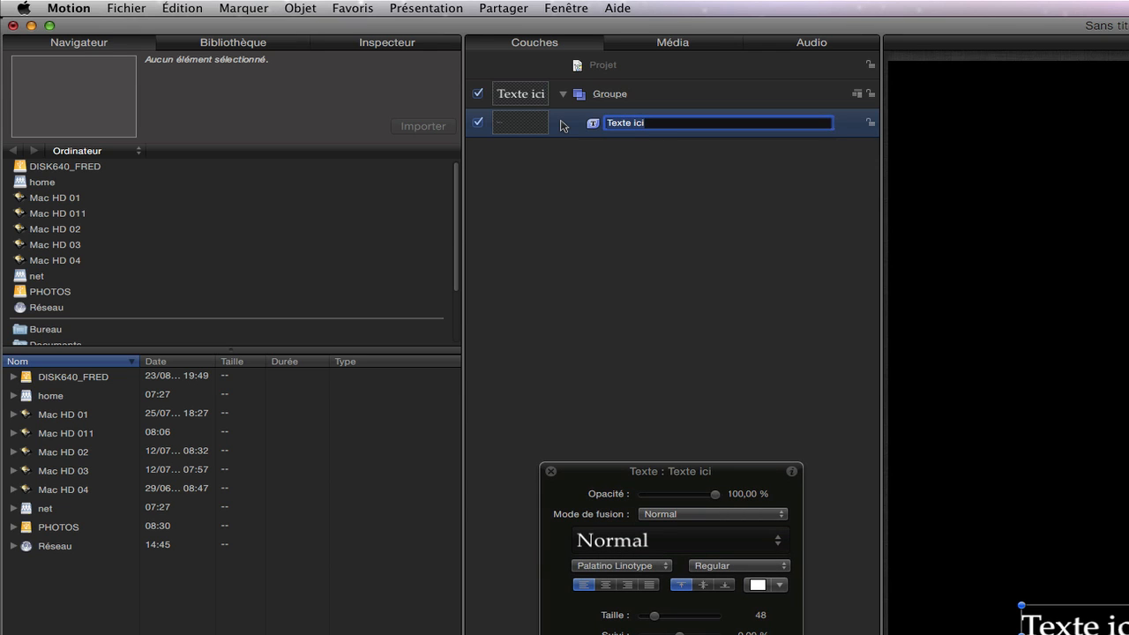
text(Text)
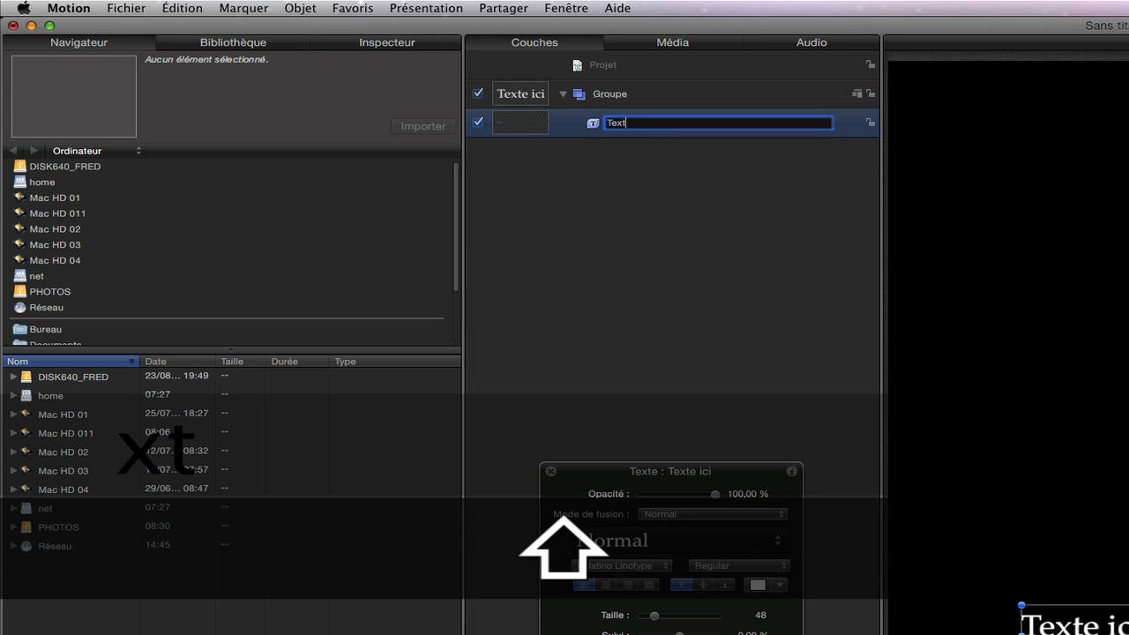
text( 1)
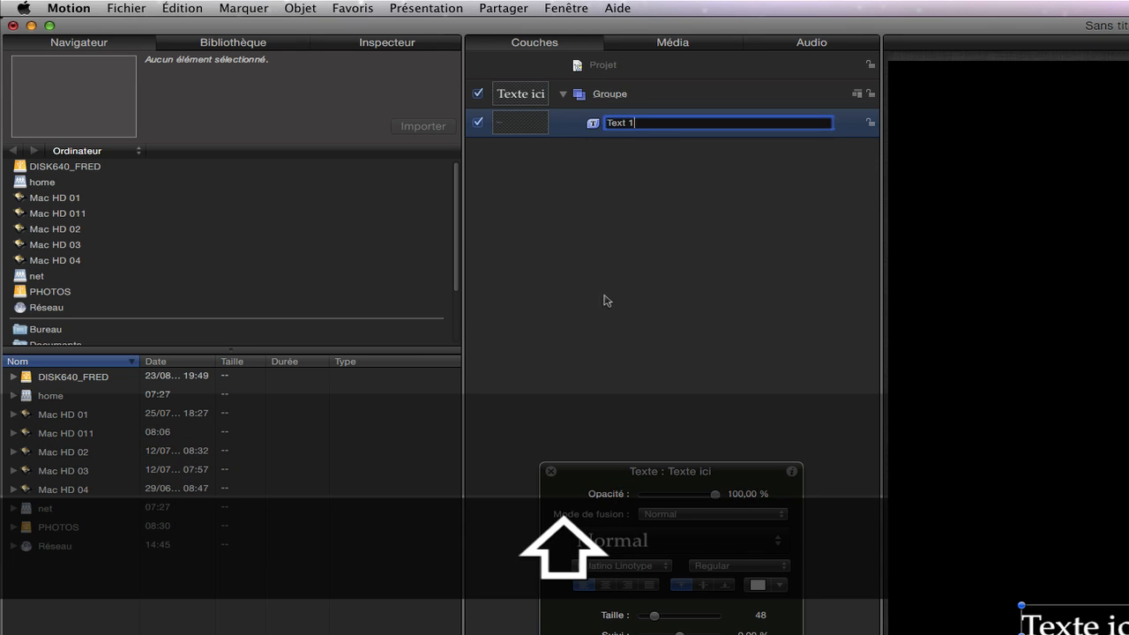
key(Return)
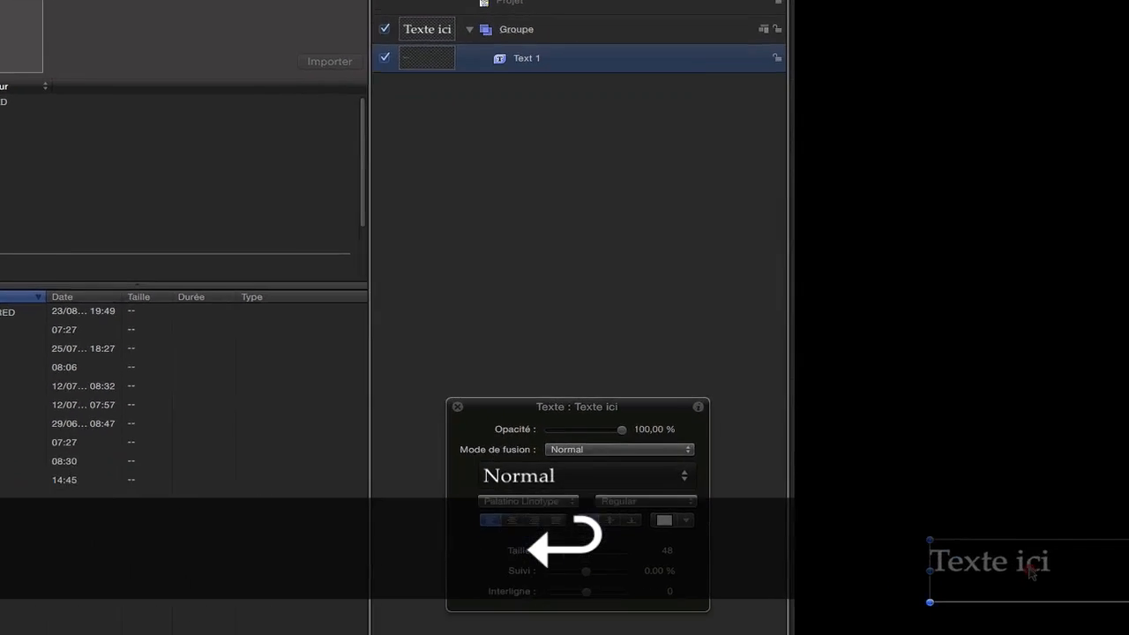
- Replace the placeholder text on the canvas with "Color Correctio" and "with FCP X" on a second line
double_click(1122, 632)
text(Col)
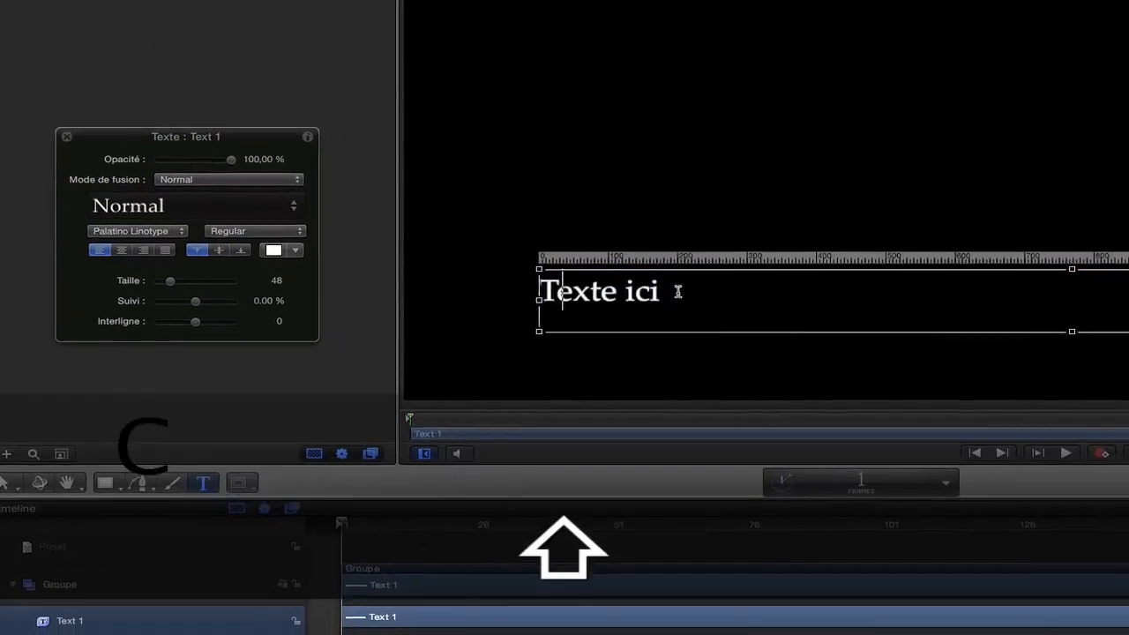
text(or C)
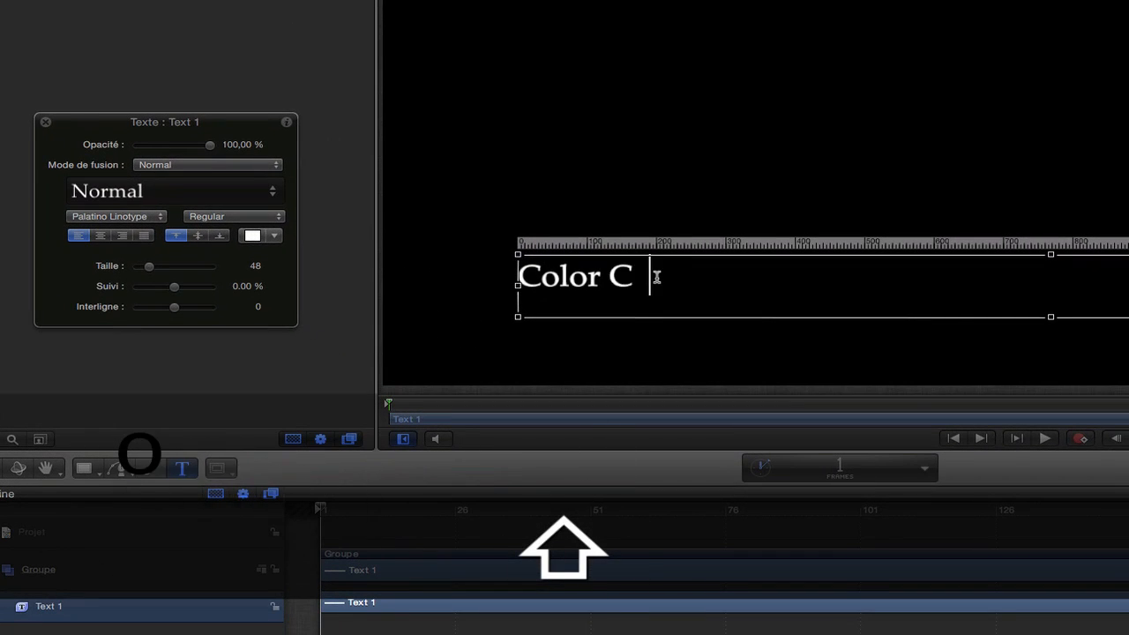
text(orrection)
key(Return)
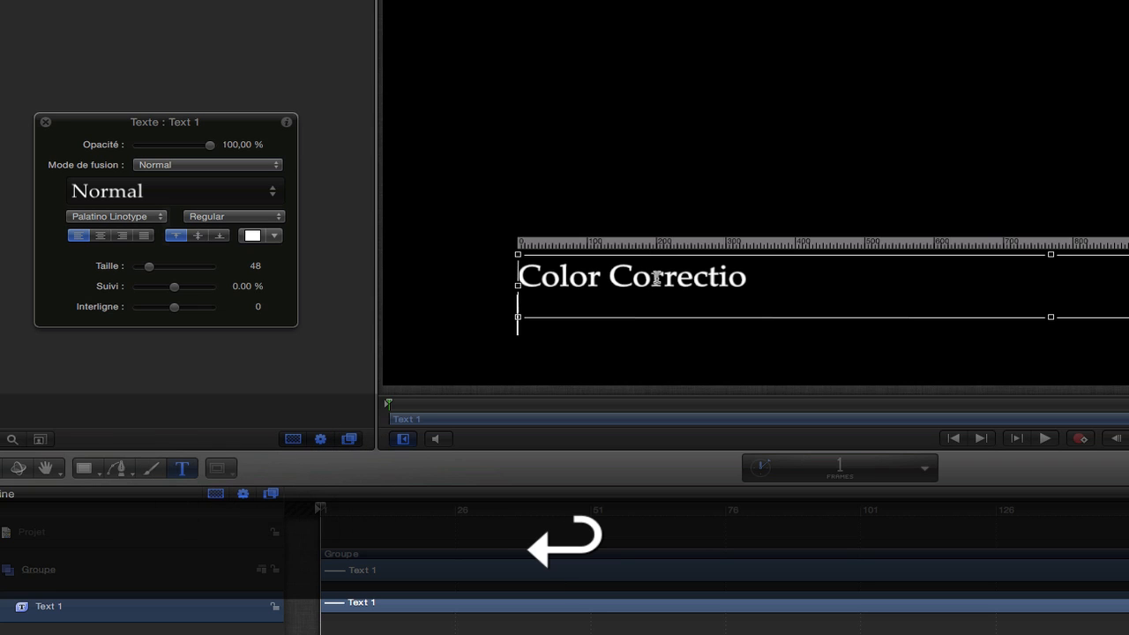
text(wit)
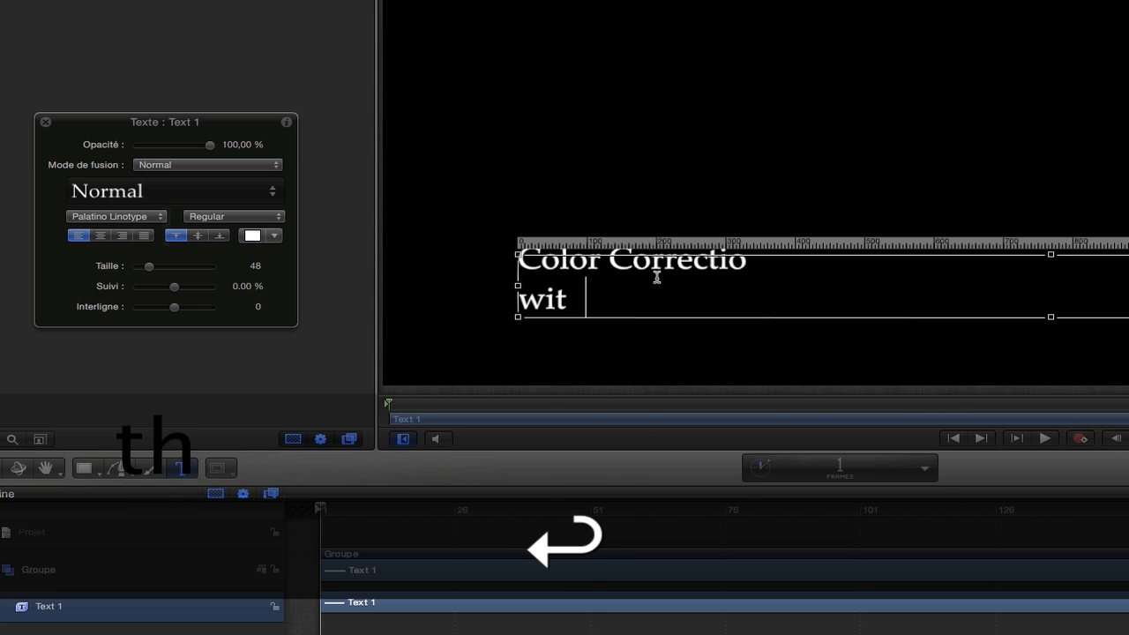
text(h FCP X)
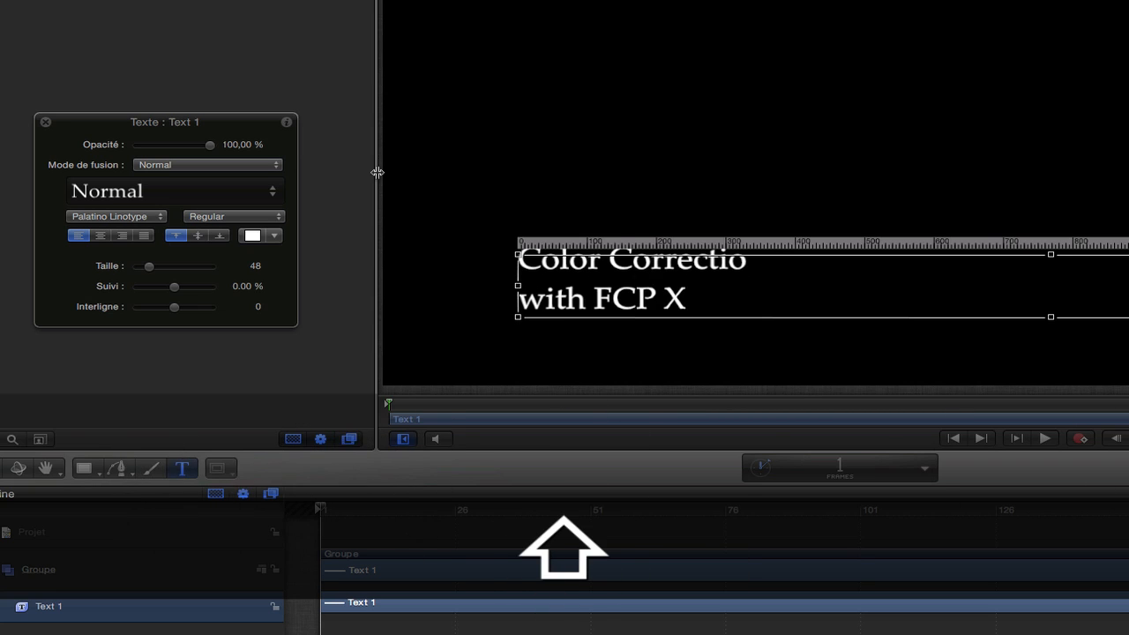
key(Escape)
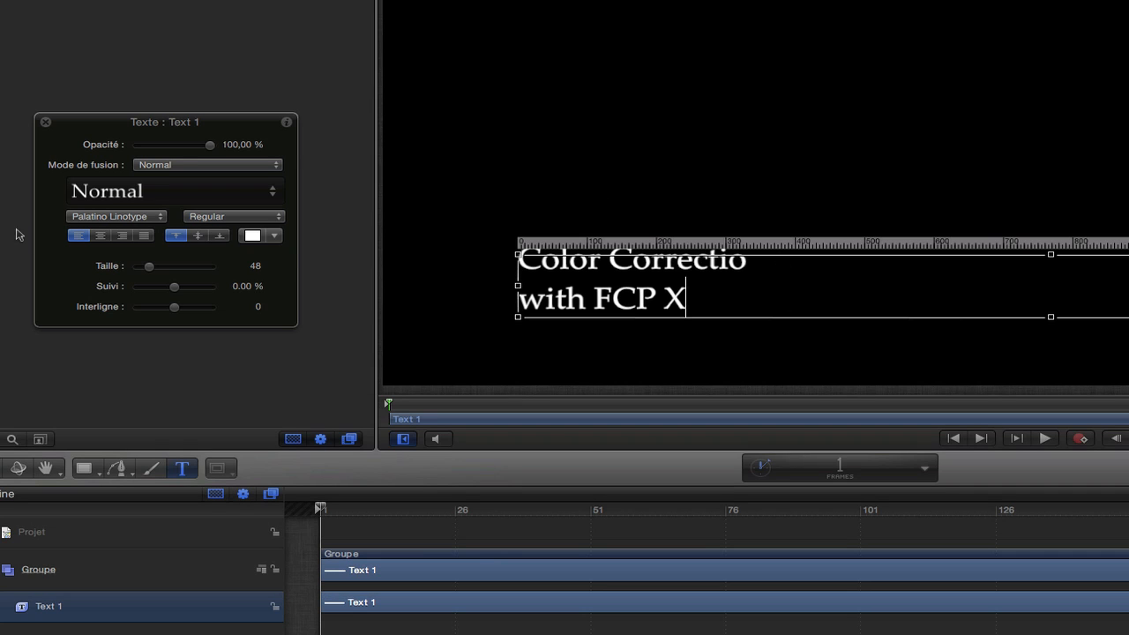
- Correct the title's first line to "Color Correction", keeping "with FCP X" on the second line
click(99, 236)
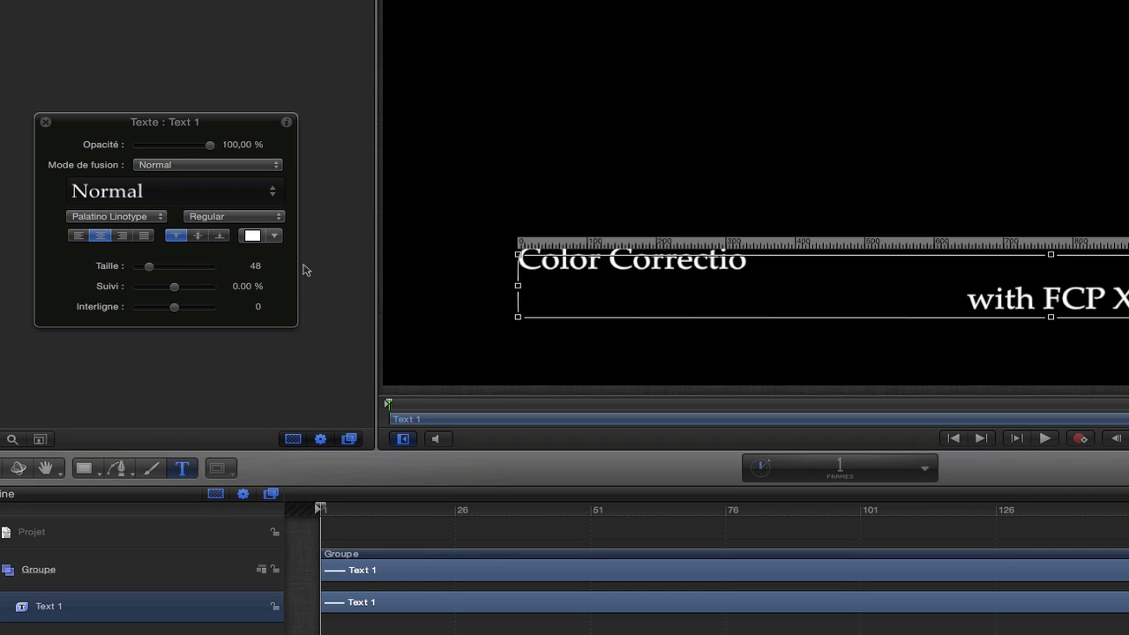
click(756, 265)
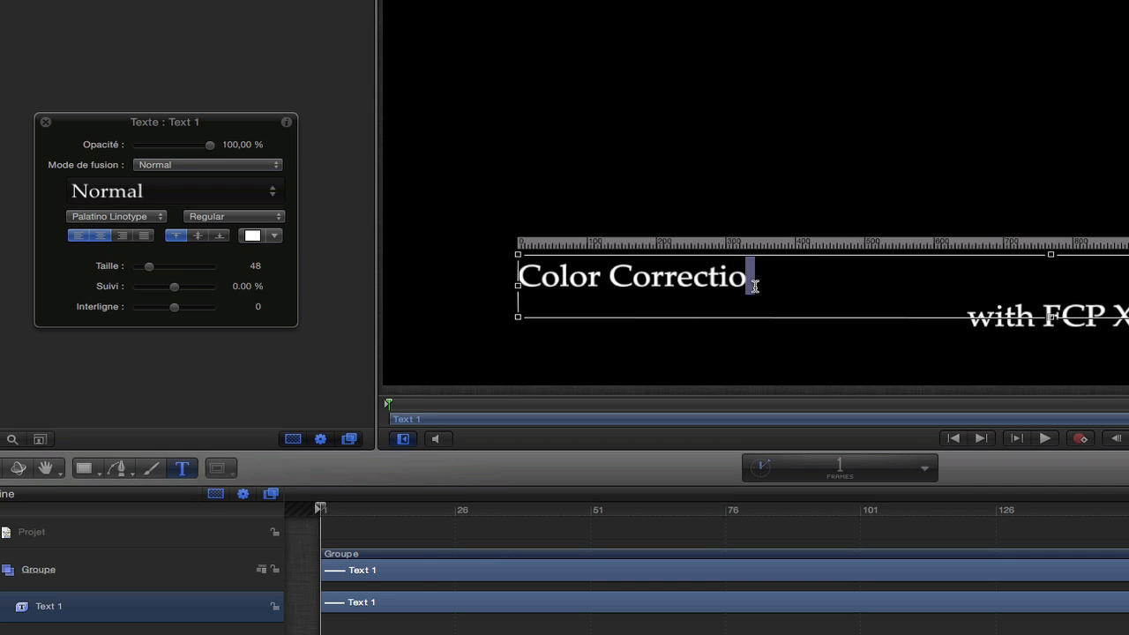
text(nwith FCP X)
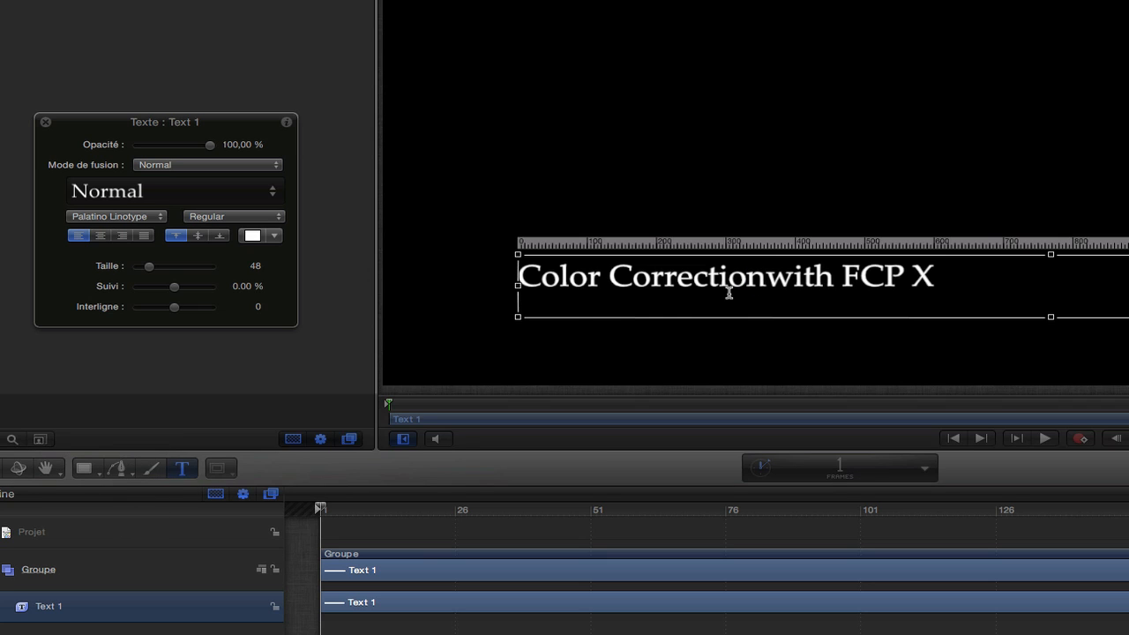
key(Return)
click(777, 278)
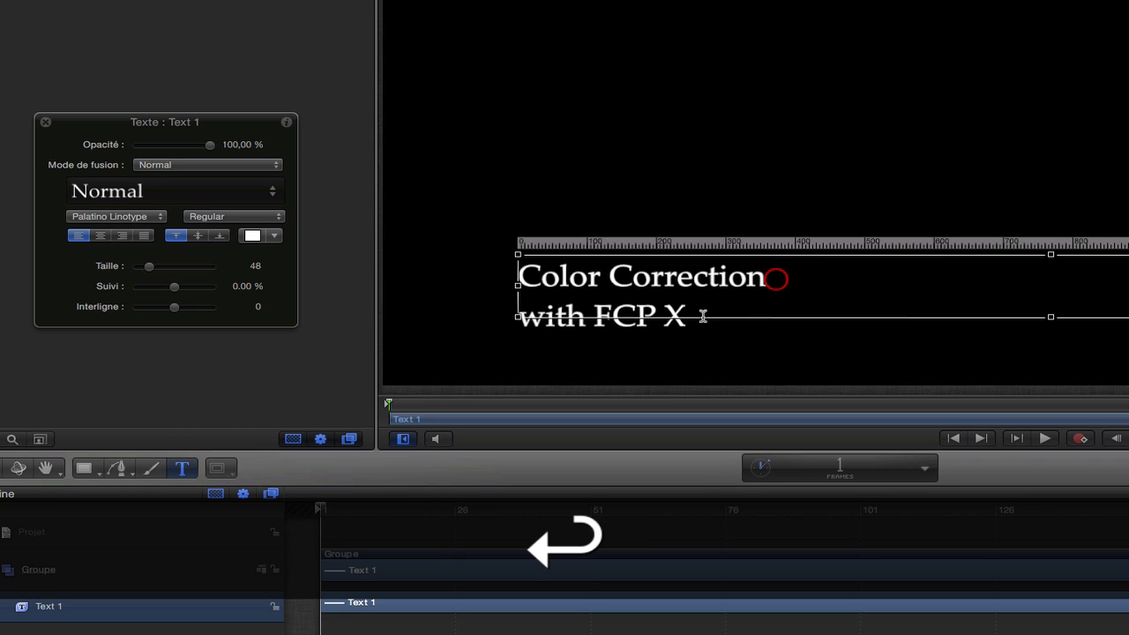
- Centre-align both lines of the title text and leave text editing with the Text 1 layer selected
drag(690, 317, 449, 251)
click(98, 237)
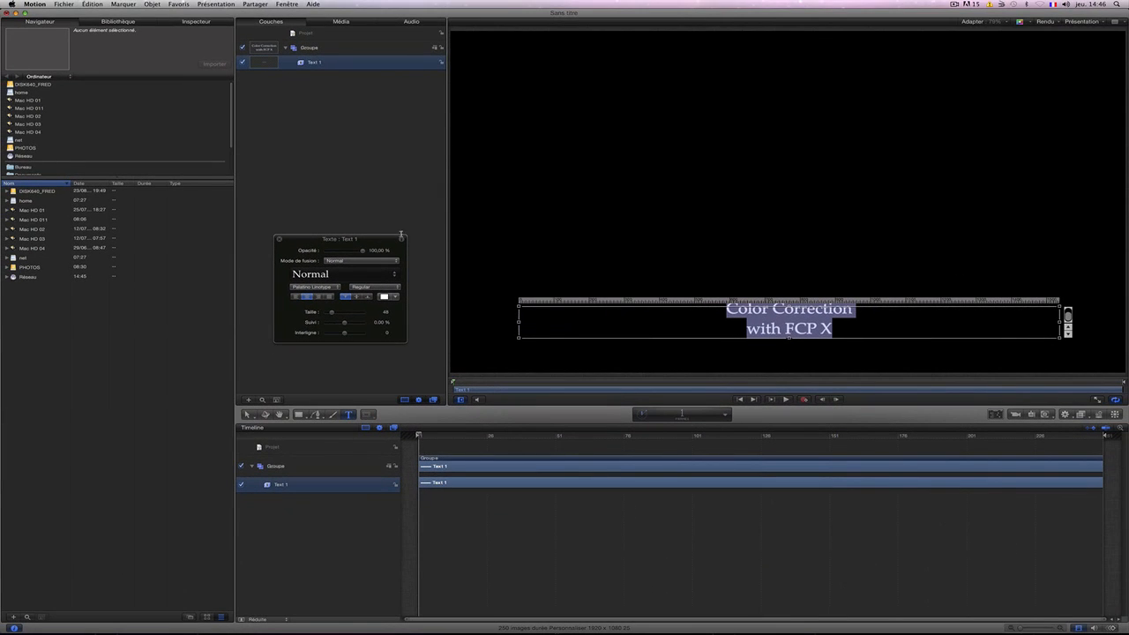
click(303, 65)
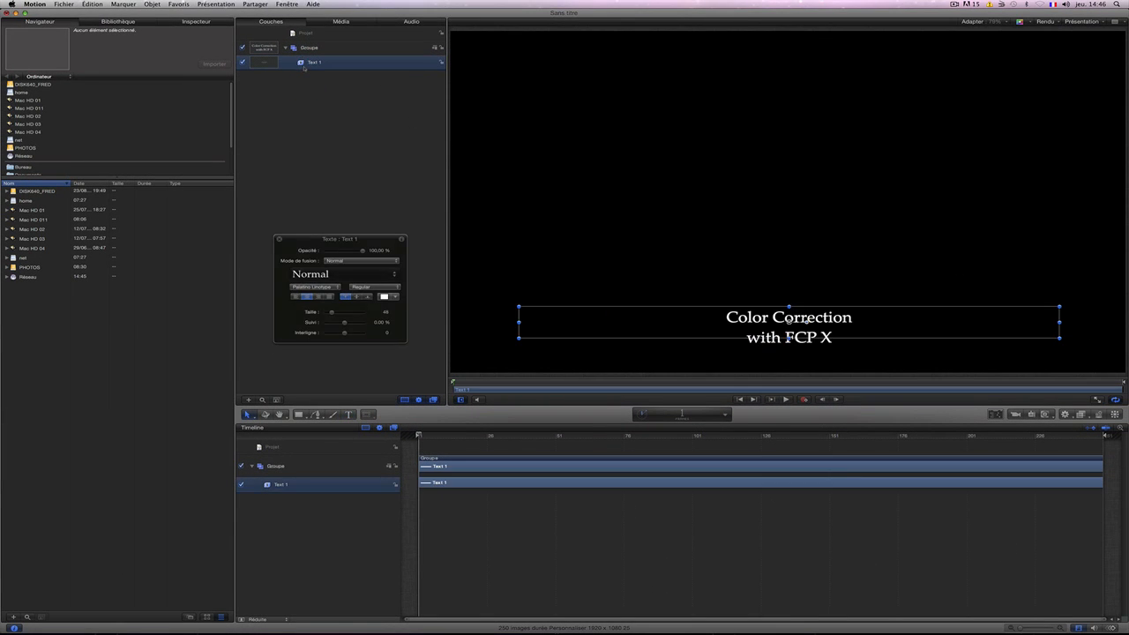
drag(309, 72, 288, 84)
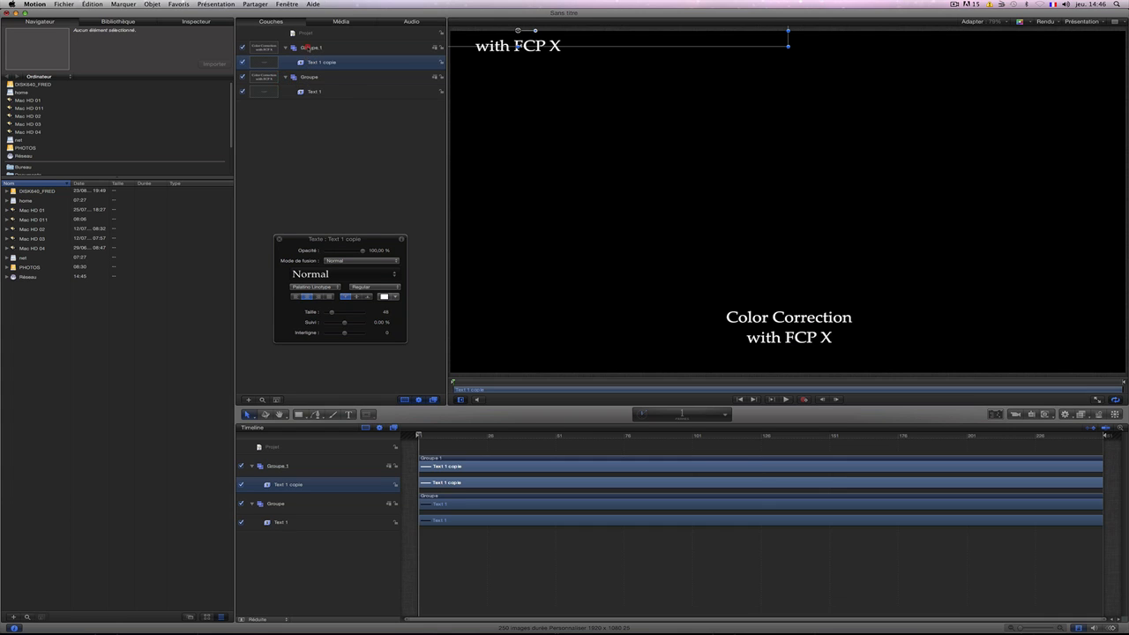
click(310, 47)
key(Delete)
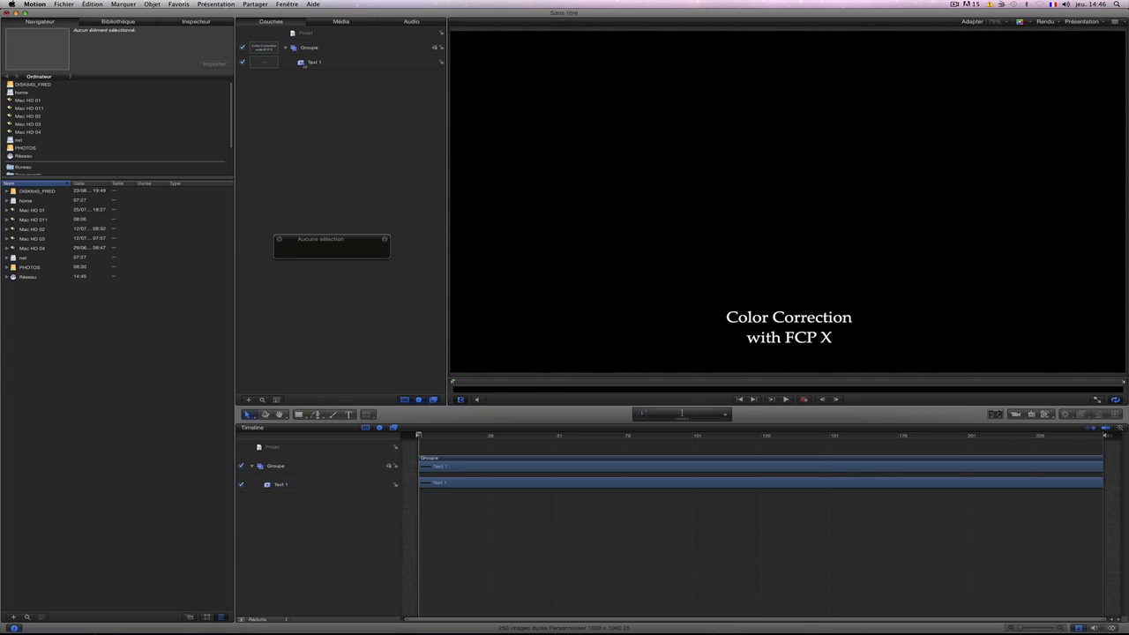
- Duplicate the Text 1 layer beneath the original and rename the copy "Text 2 BGD"
drag(304, 65, 314, 88)
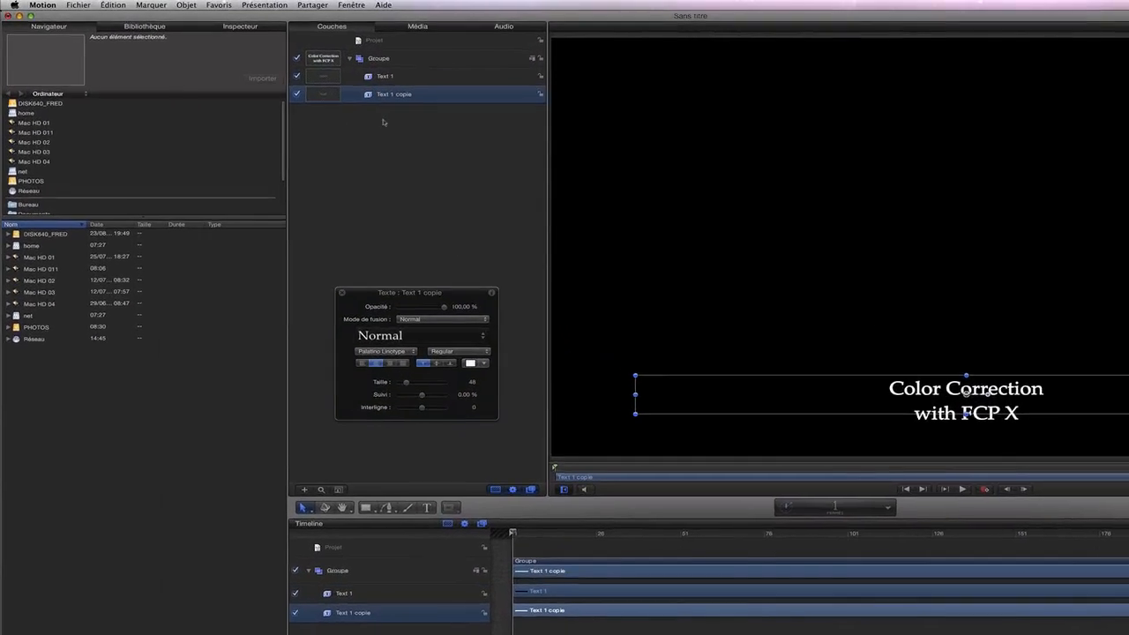
click(400, 96)
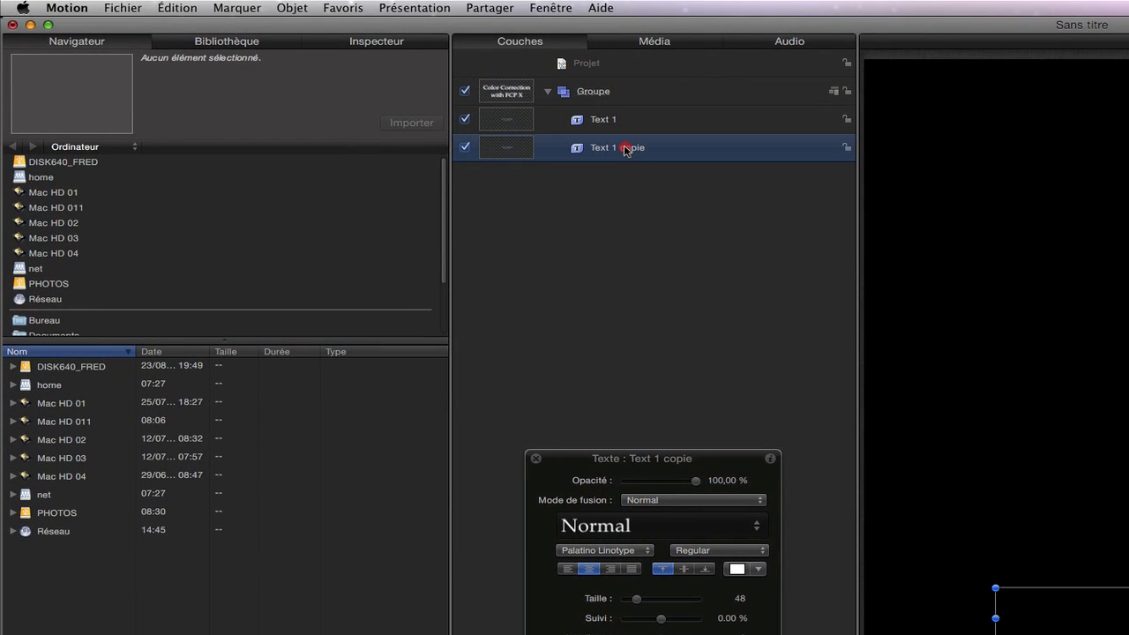
click(626, 150)
click(661, 148)
click(608, 148)
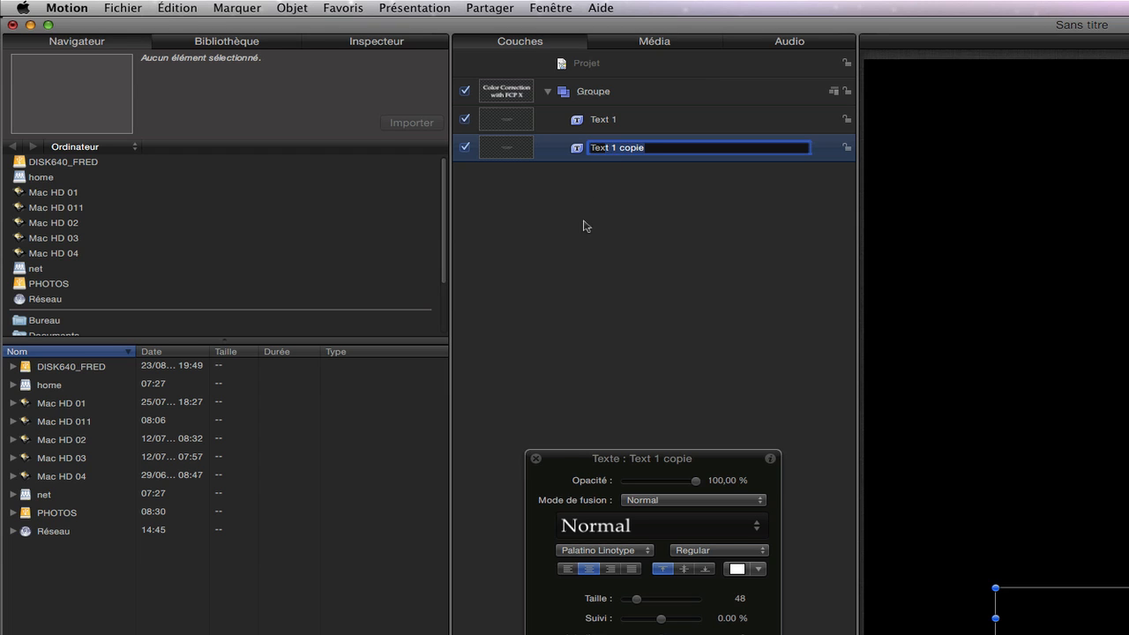
text(t )
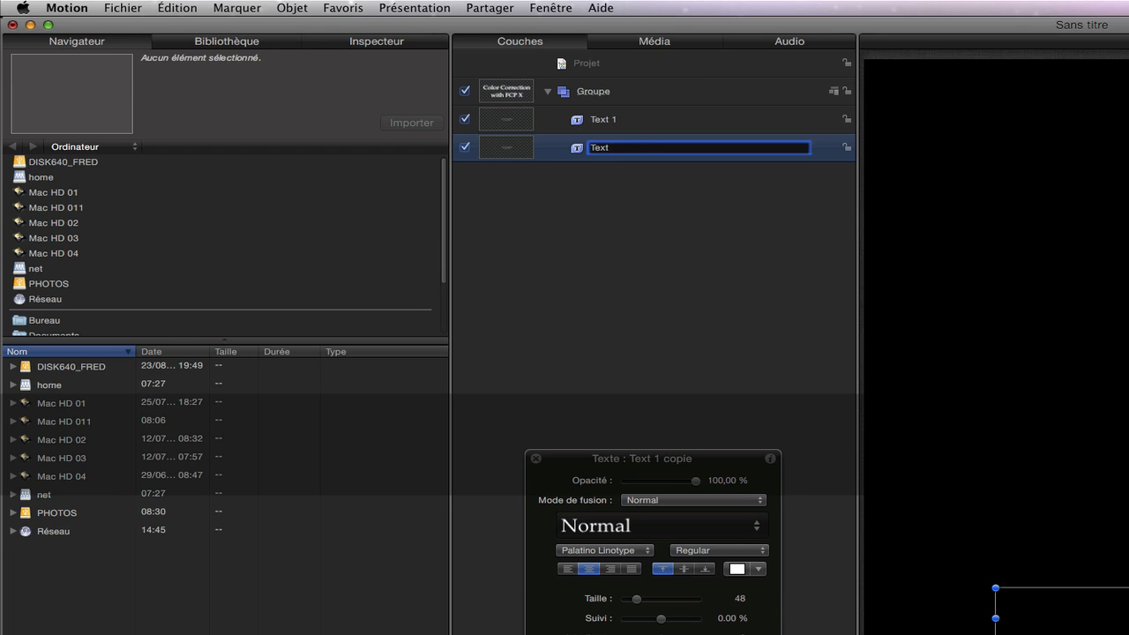
text(2 BGD)
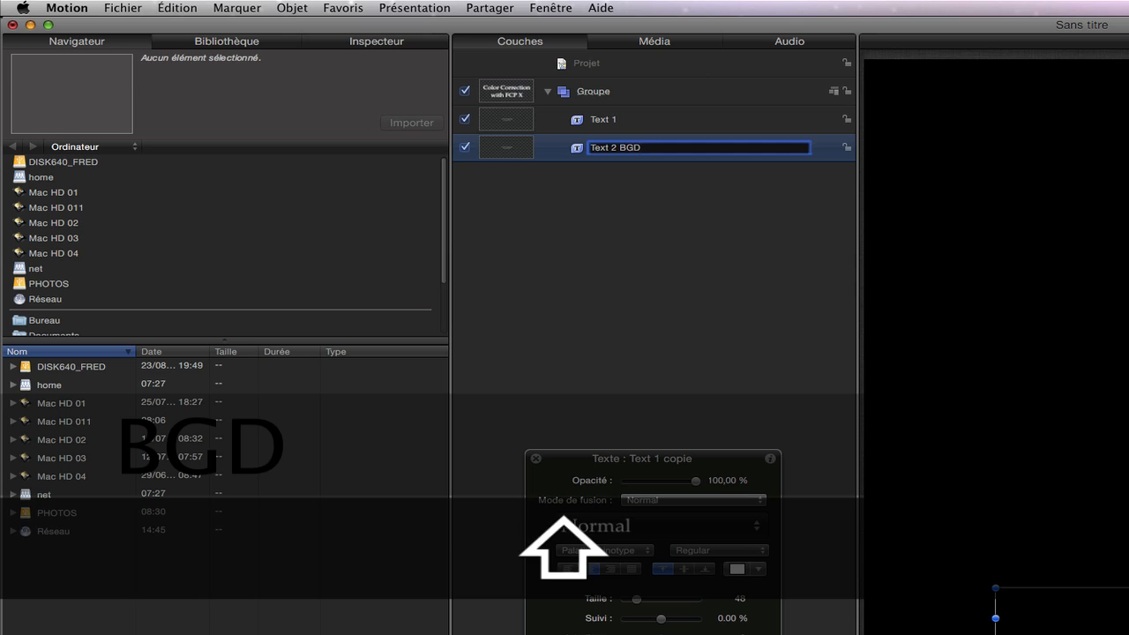
key(Return)
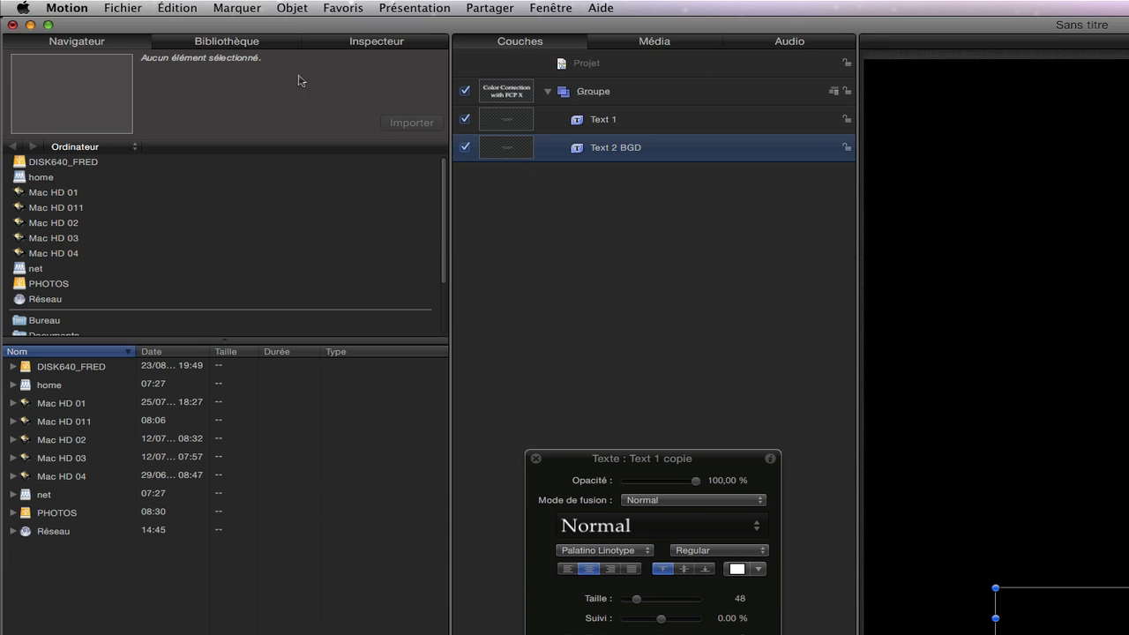
- Scale the Text 2 BGD layer up to 173.4 %
click(378, 46)
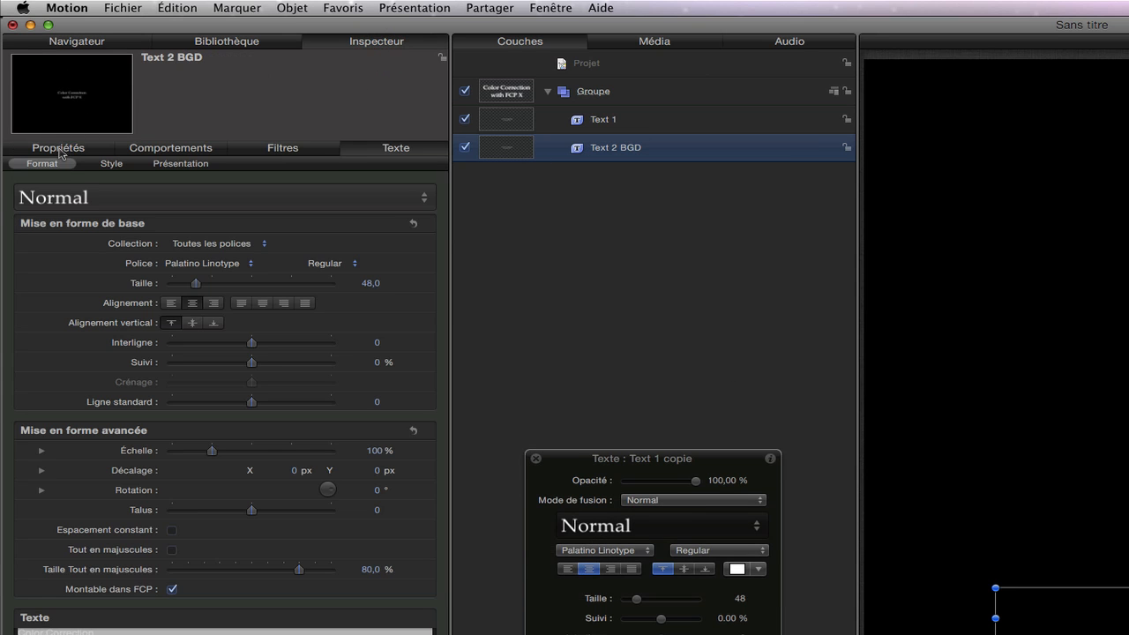
click(53, 148)
mouse_move(212, 242)
mouse_down()
mouse_move(223, 244)
mouse_move(222, 227)
mouse_up()
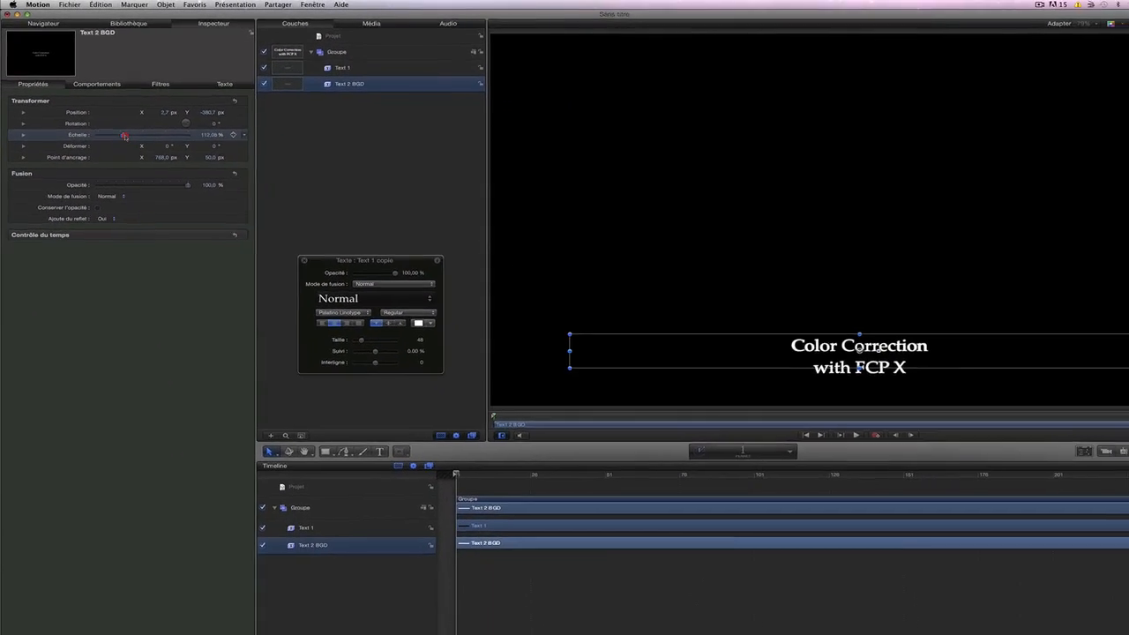
drag(119, 125, 129, 124)
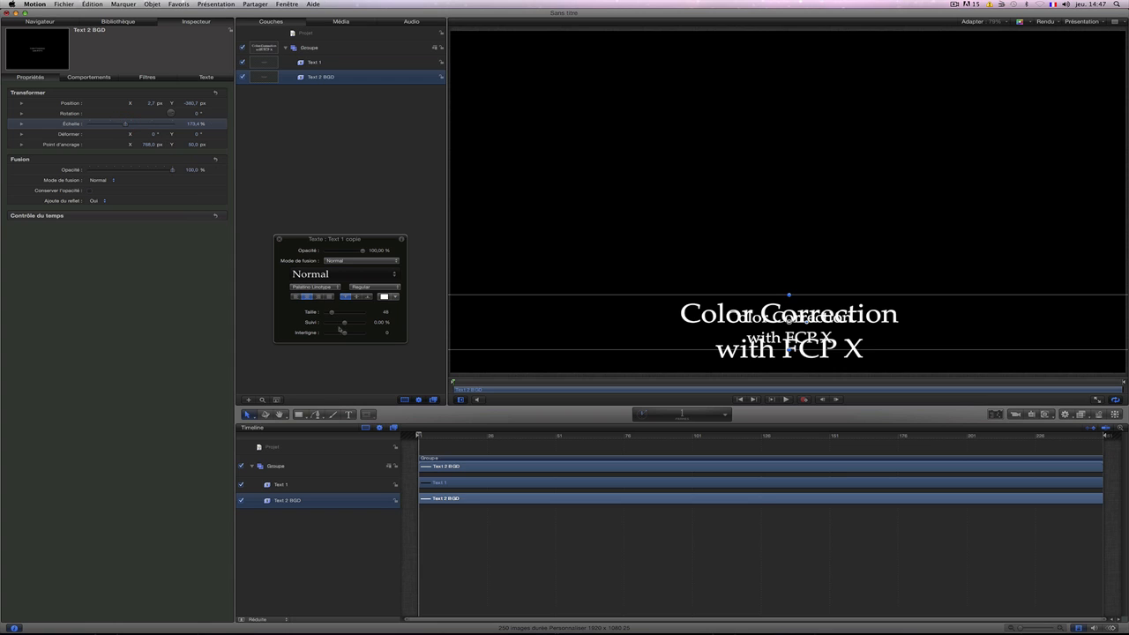
- Tighten the line spacing to -29 on Text 2 BGD and to -24 on Text 1
drag(344, 335, 338, 342)
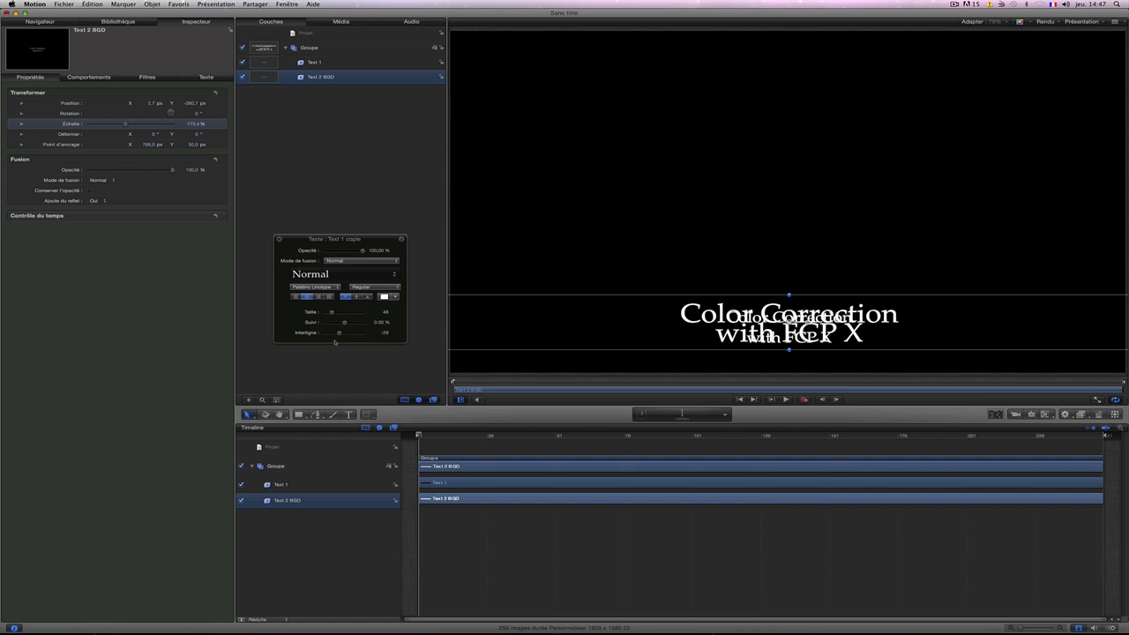
click(339, 65)
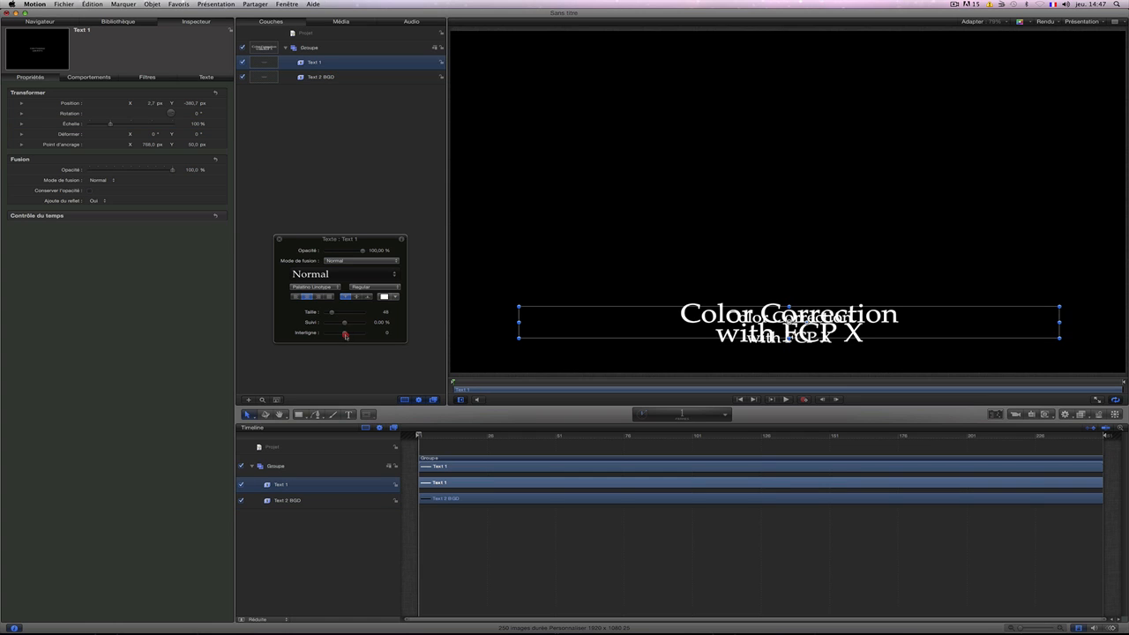
drag(346, 335, 340, 345)
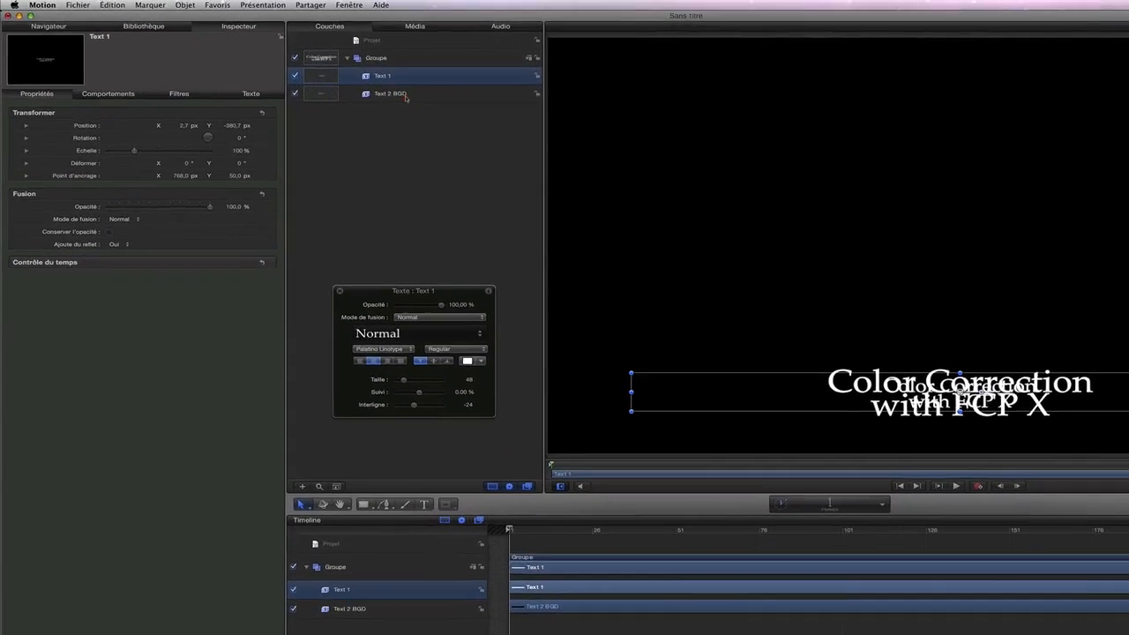
- Reduce the opacity of the Text 2 BGD layer to 41.99 %
click(332, 79)
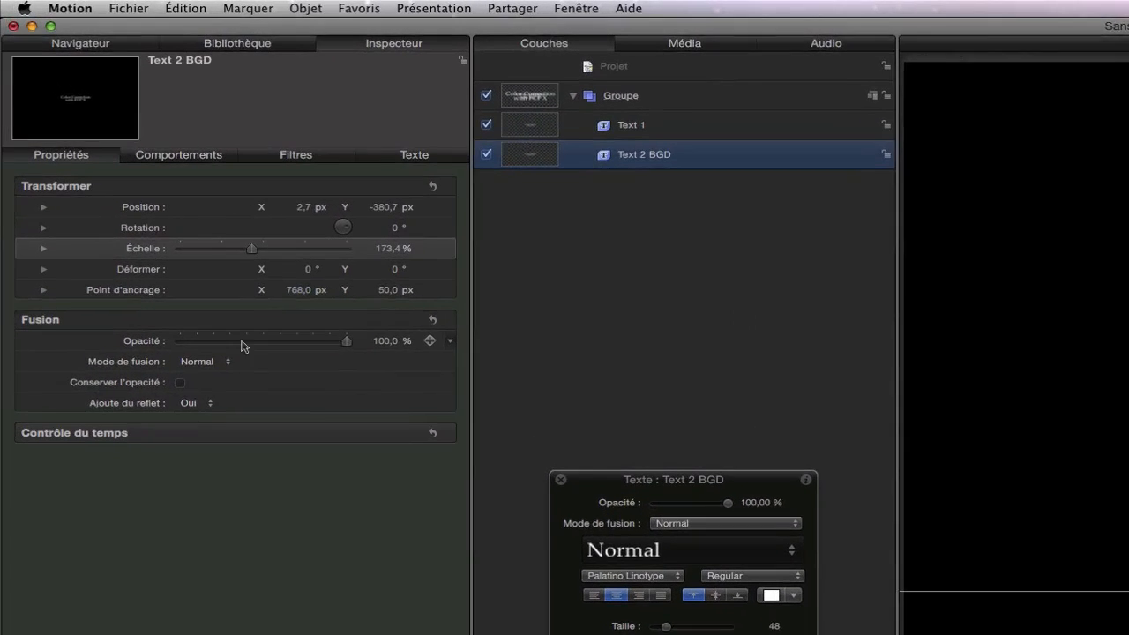
click(190, 281)
drag(233, 345, 254, 345)
- Apply the Flou gaussien blur filter to Text 2 BGD and set its Quantité to 45
click(250, 41)
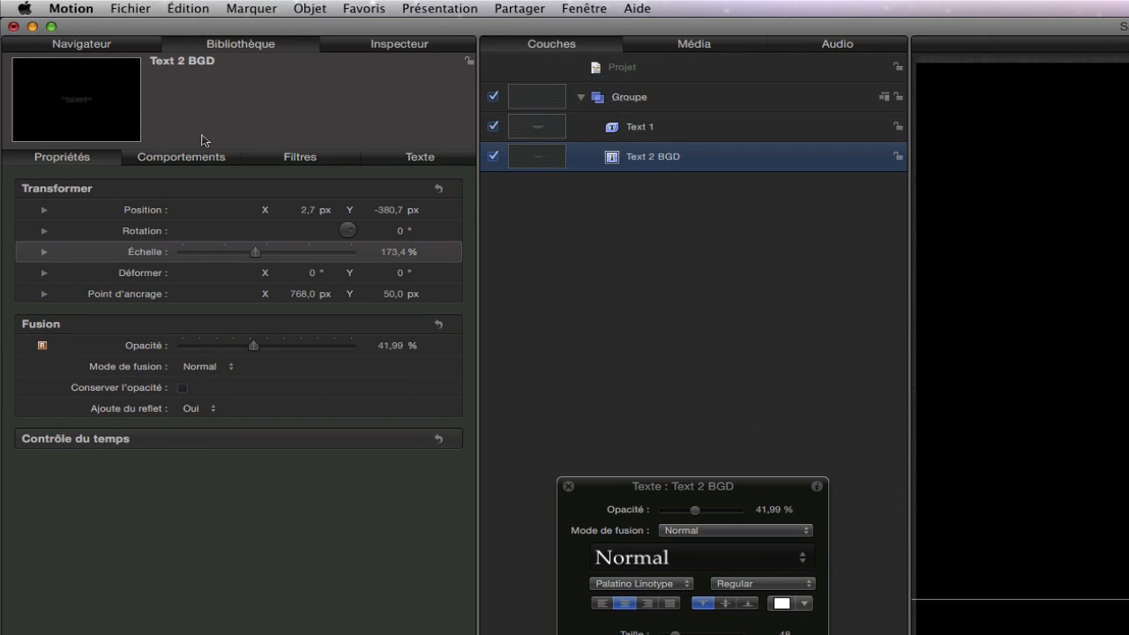
click(54, 191)
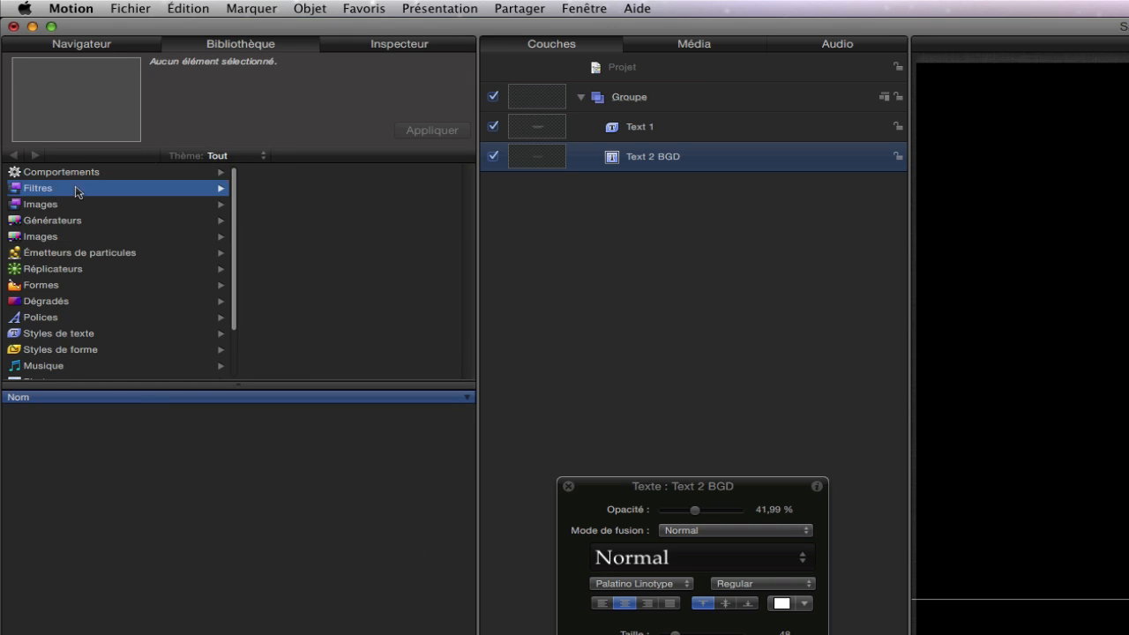
click(278, 273)
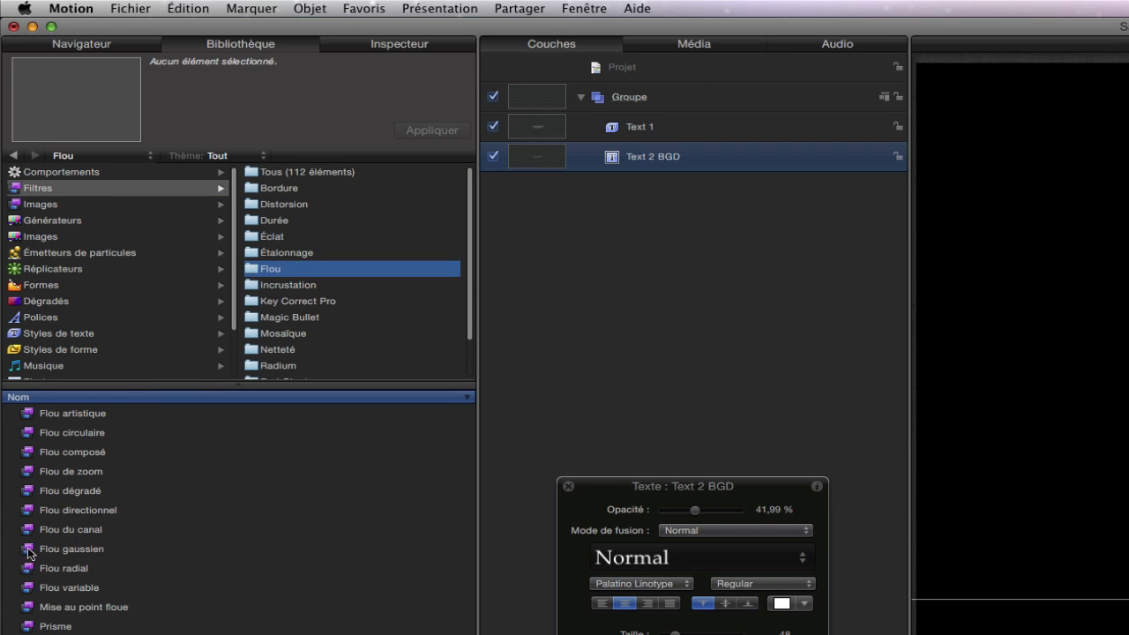
drag(31, 551, 660, 166)
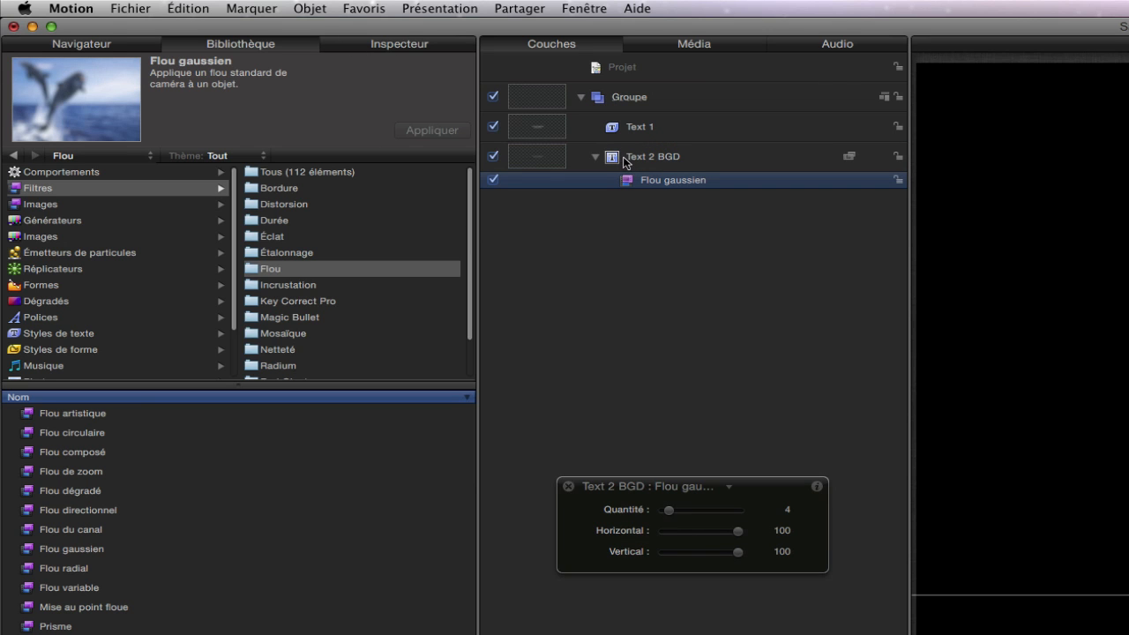
click(388, 46)
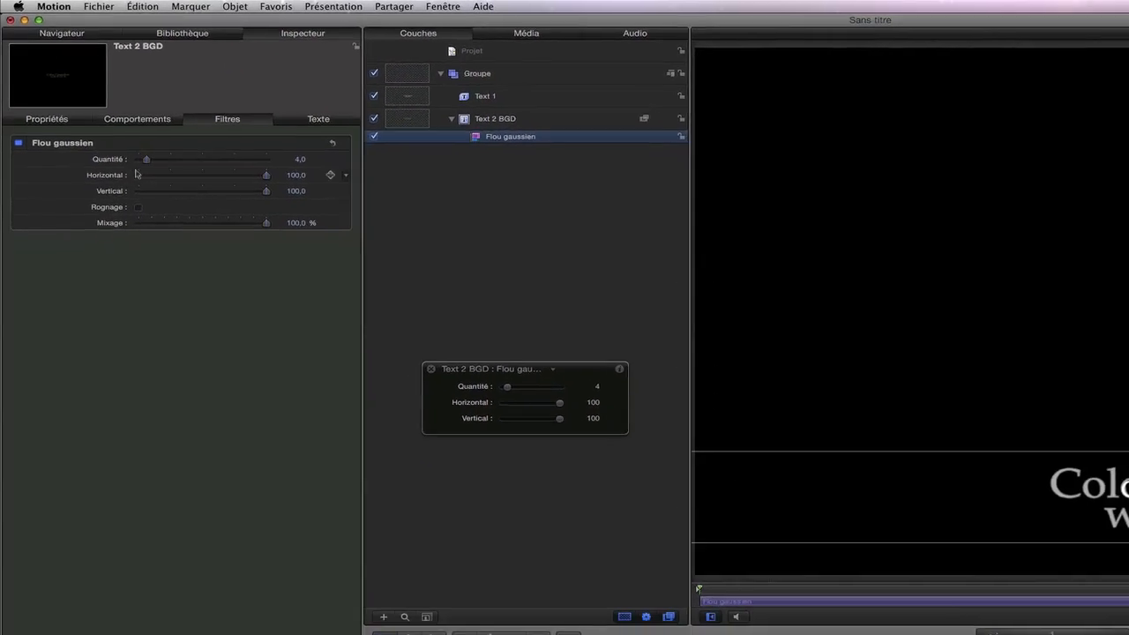
drag(147, 158, 196, 158)
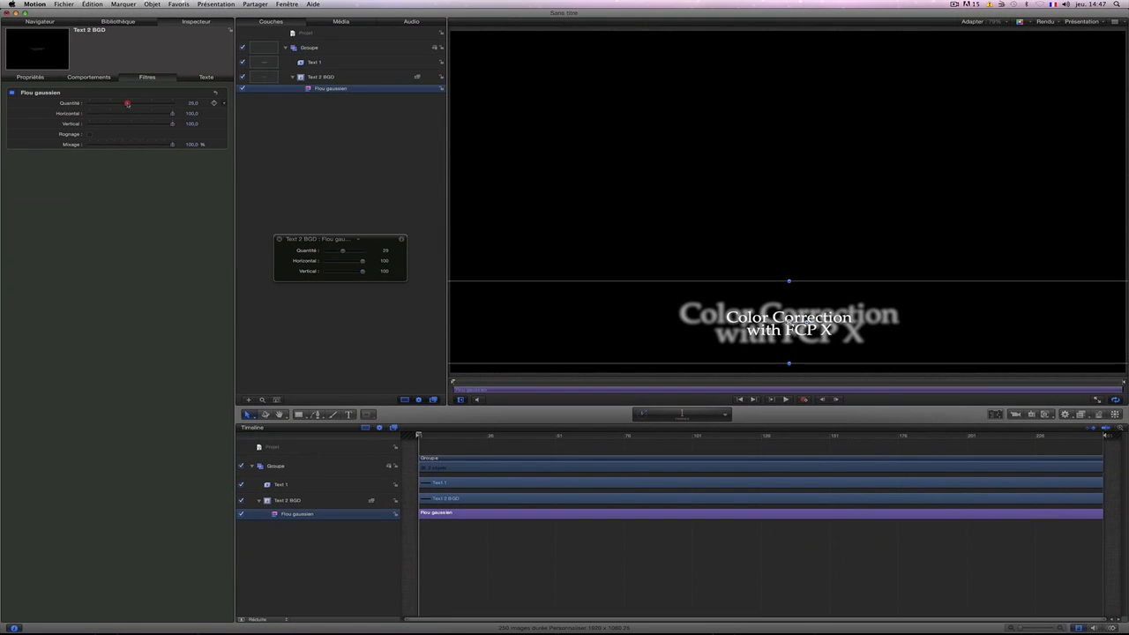
drag(127, 103, 147, 104)
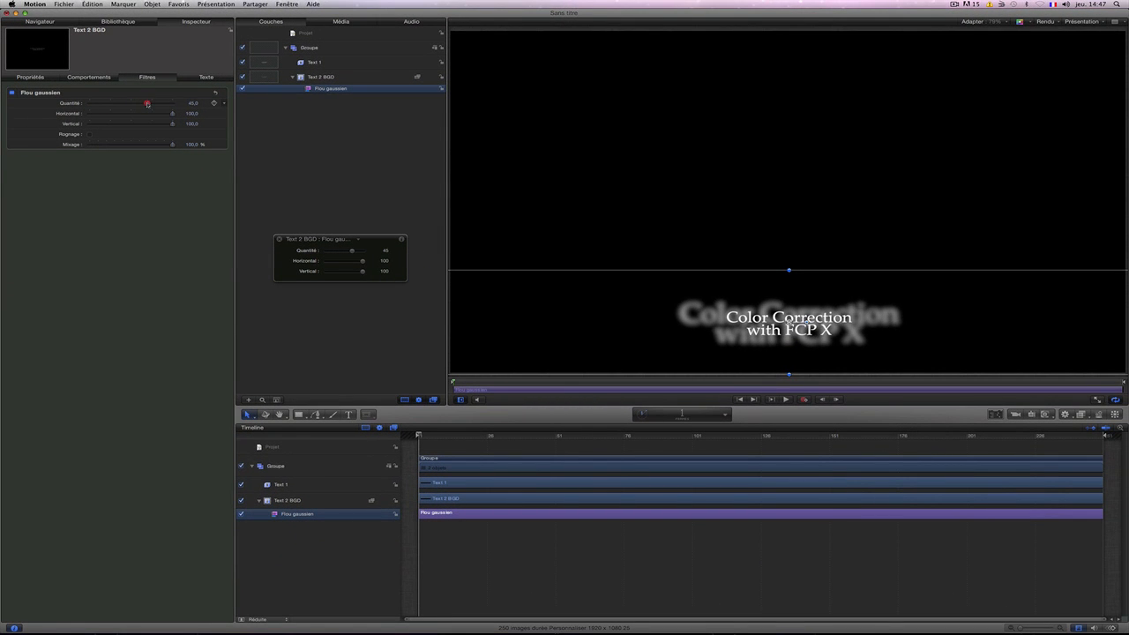
- Enable the drop shadow (Ombre portée) in the text style of Text 1
click(331, 64)
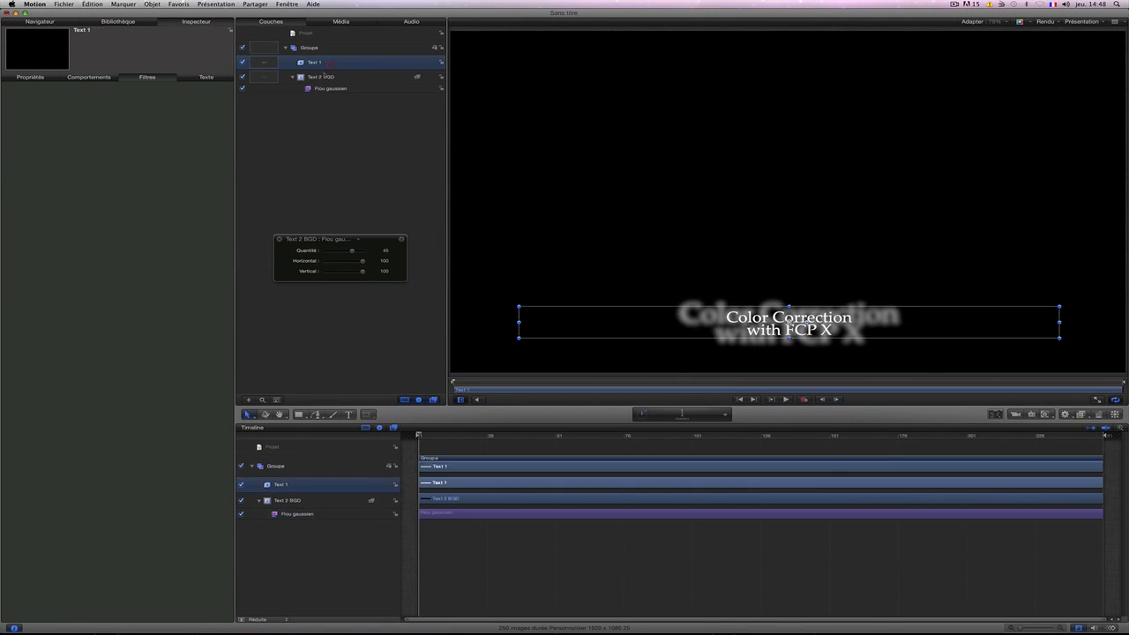
click(204, 77)
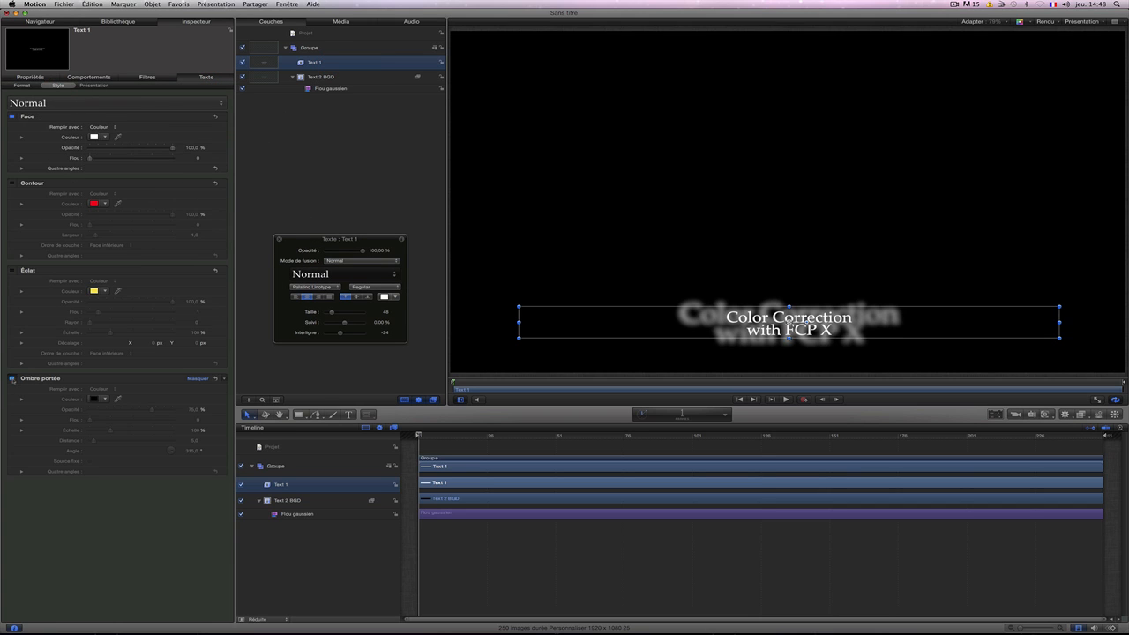
click(11, 379)
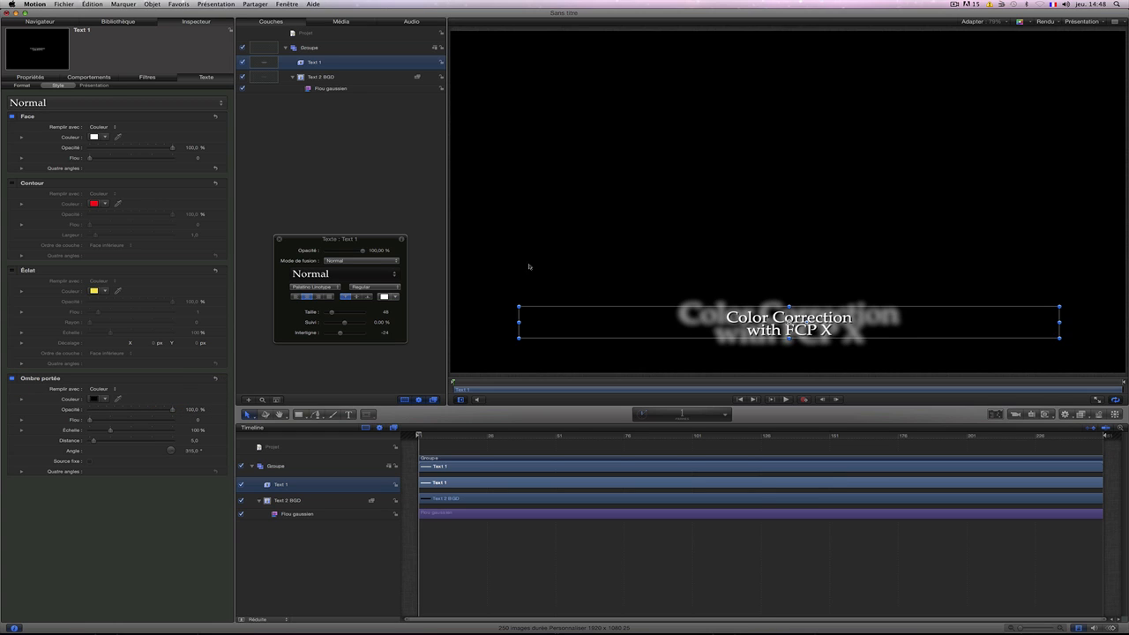
- Lower the opacity of the Text 2 BGD layer slightly, to about 37 %
click(349, 78)
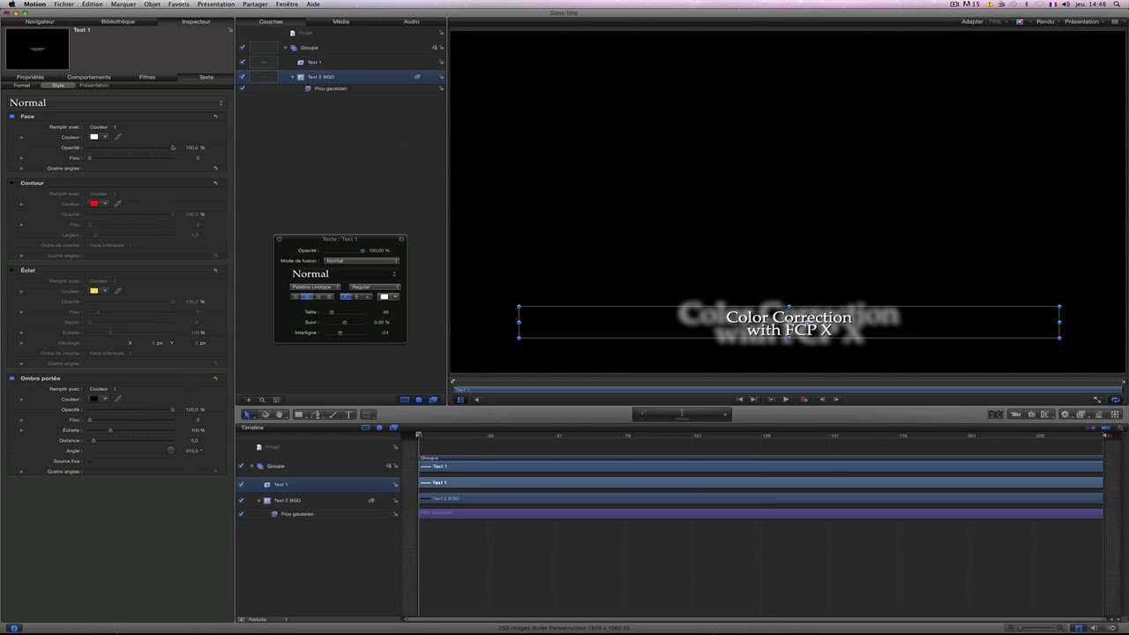
click(26, 78)
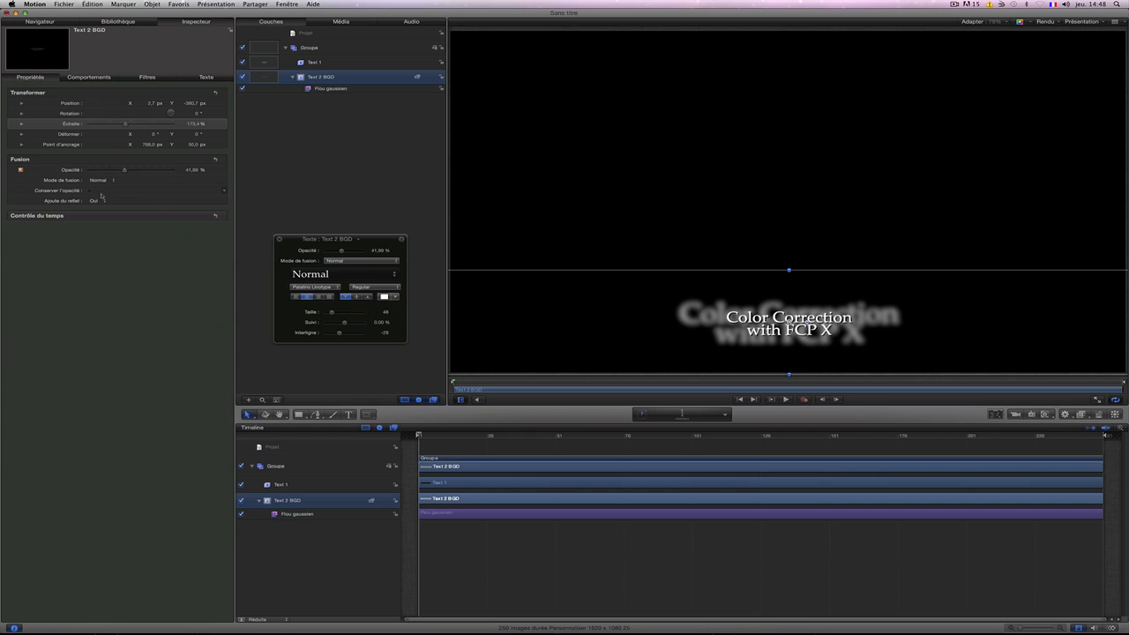
drag(112, 176, 121, 170)
- Select the Text 1 layer and switch to the 3D transform tool
click(311, 504)
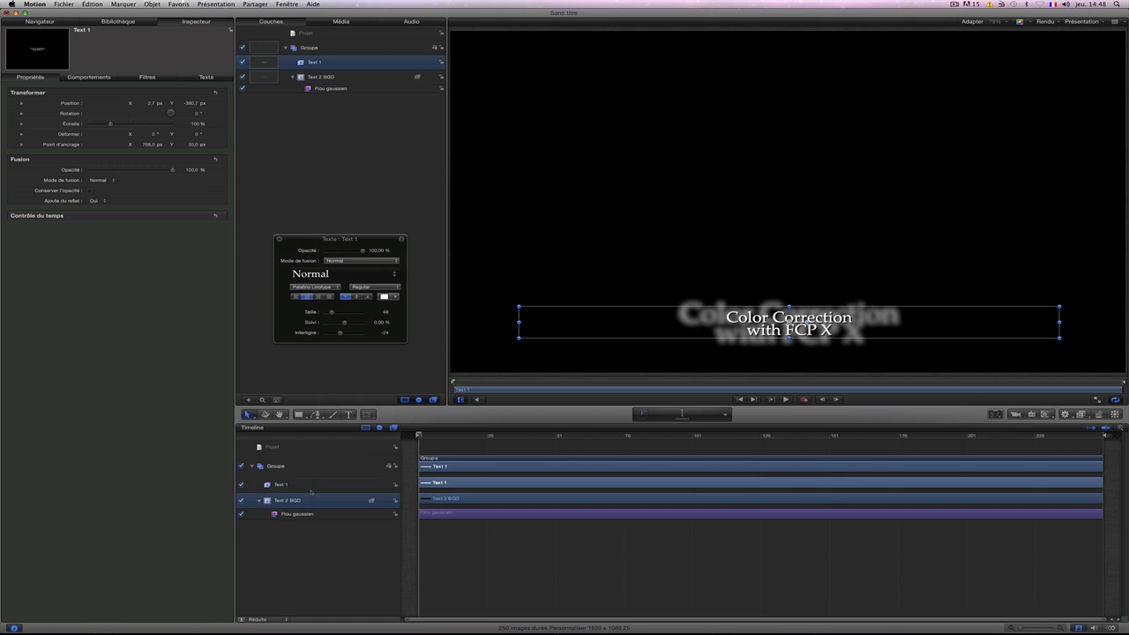
click(311, 485)
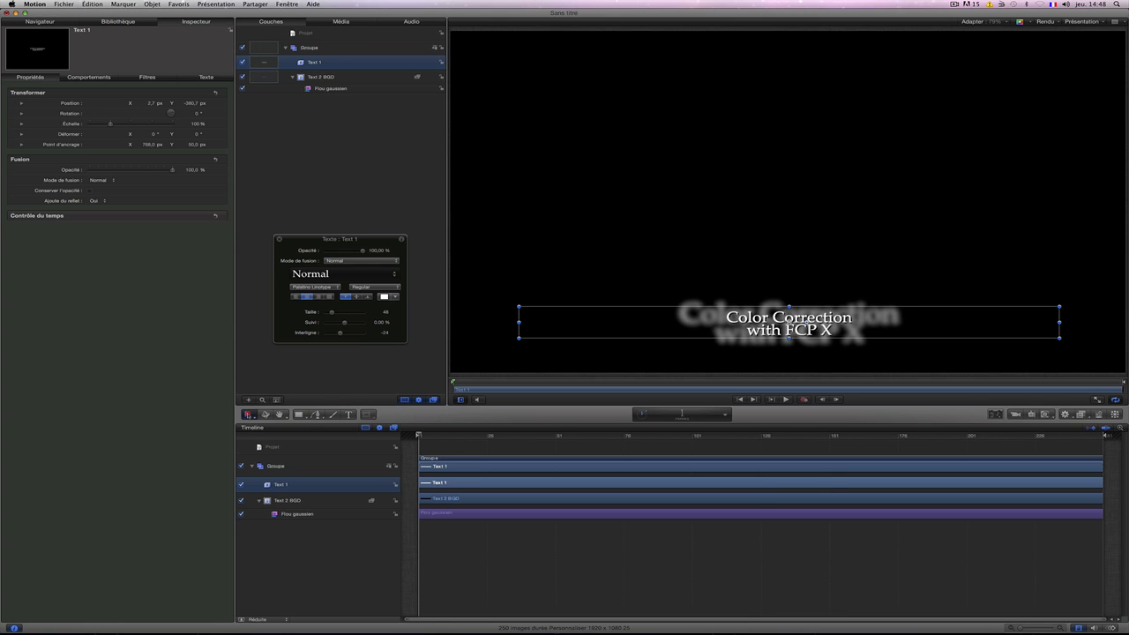
click(248, 414)
click(265, 441)
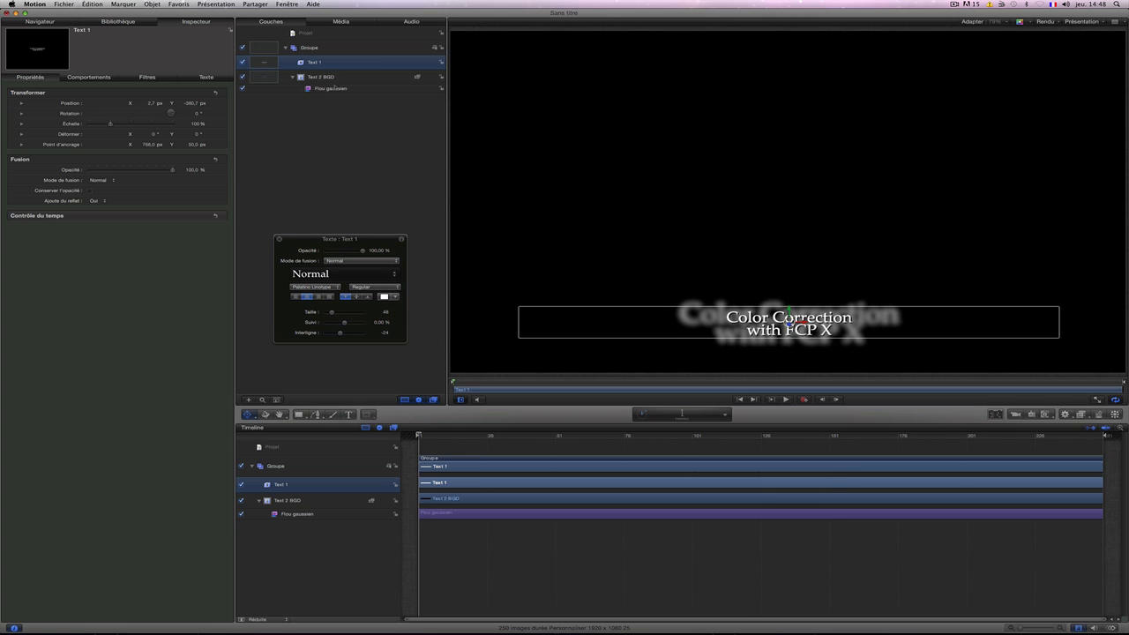
- Enlarge the blurred Text 2 BGD layer slightly, to a scale of about 193 %
click(345, 78)
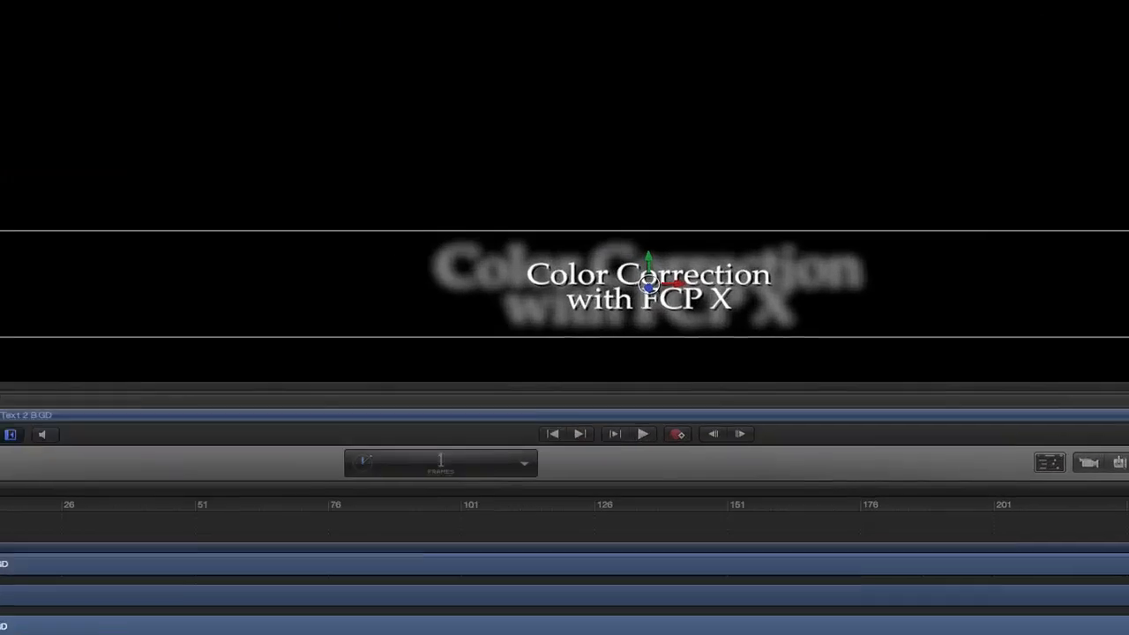
drag(126, 127, 129, 126)
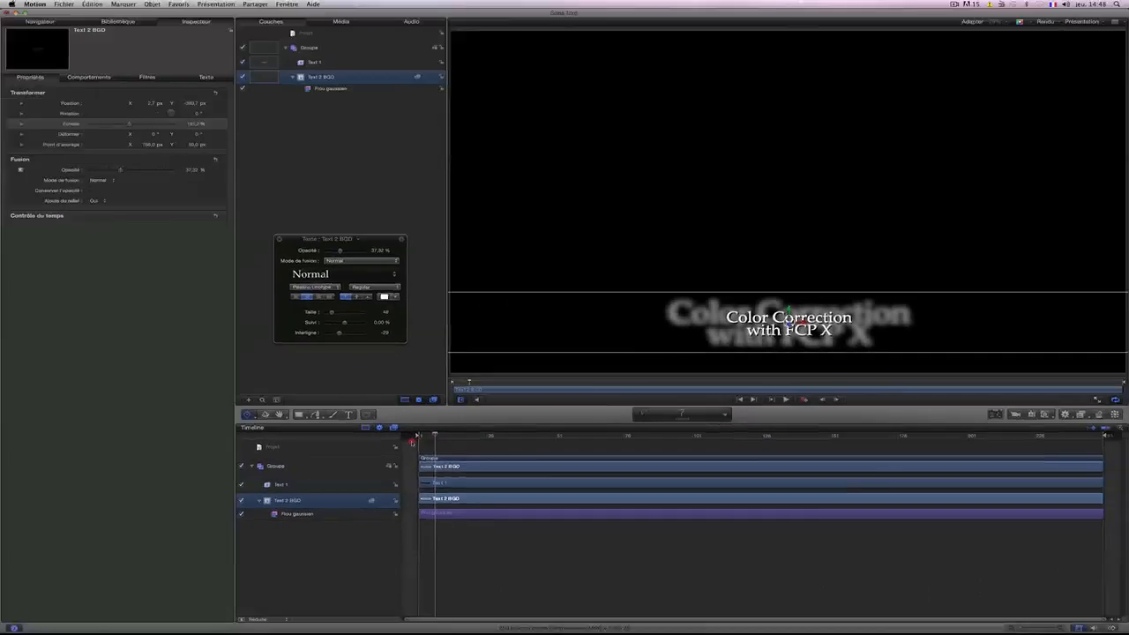
- Shift Text 1 horizontally at the first frame to an X position of about 33 px
click(281, 484)
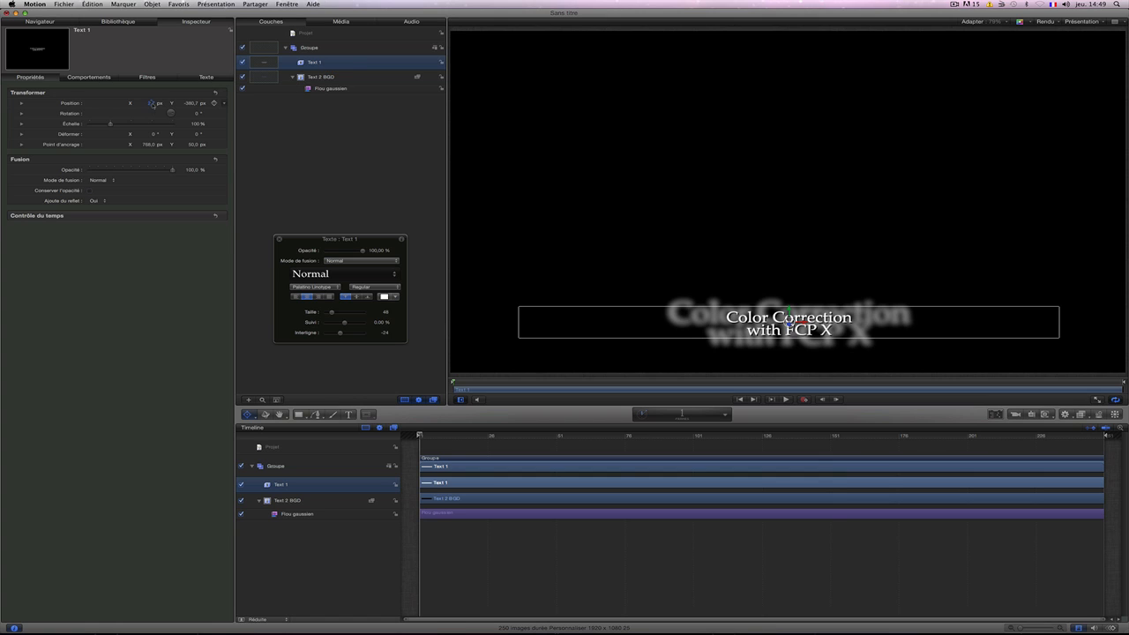
drag(790, 321, 800, 324)
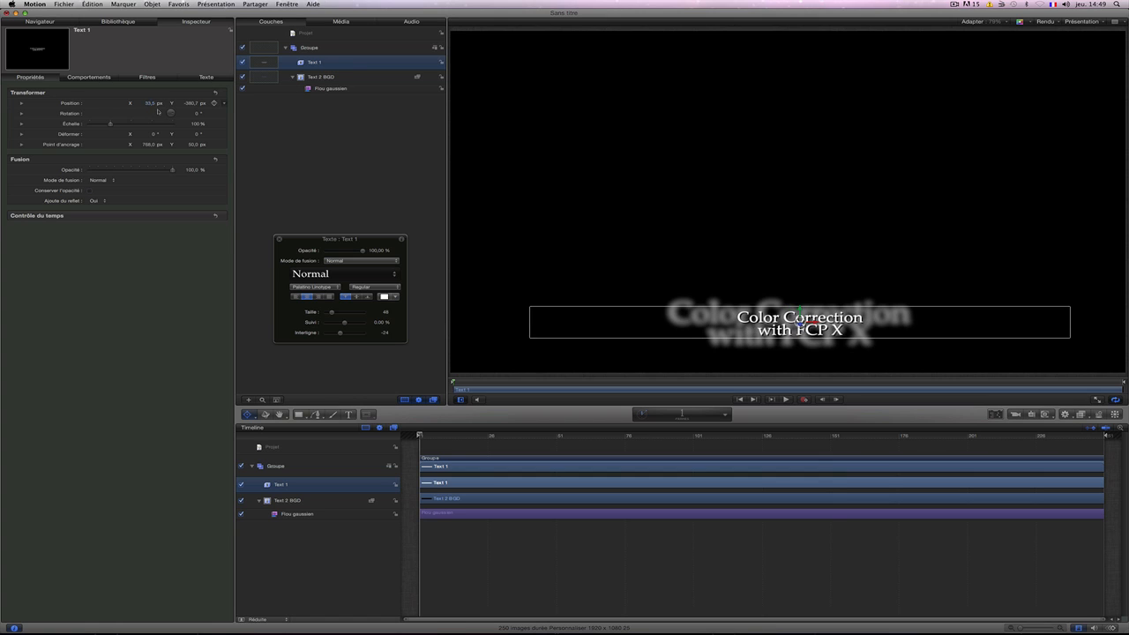
- Turn on keyframe recording, go to frame 95 and set Text 1's X position to 1.0 px
click(803, 398)
click(682, 414)
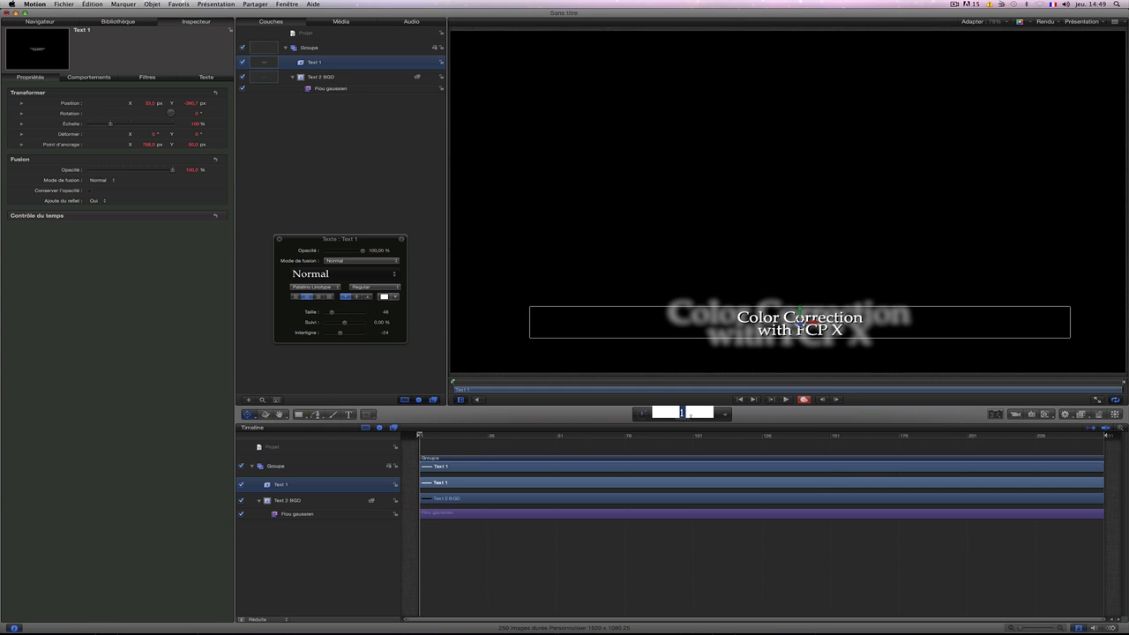
text(95)
key(Return)
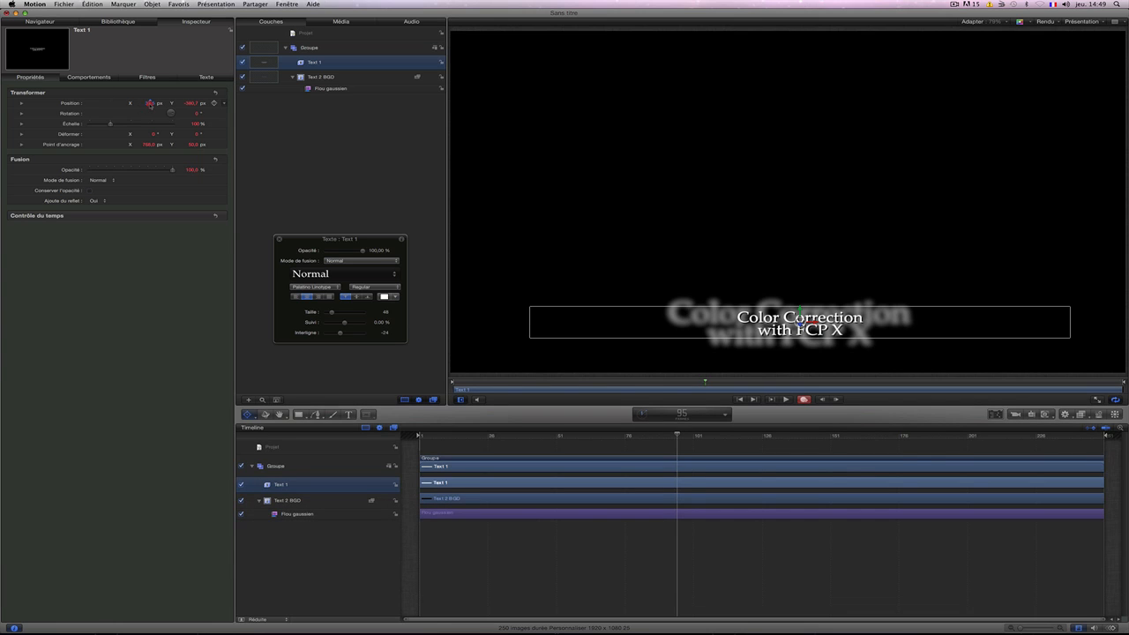
drag(153, 103, 135, 107)
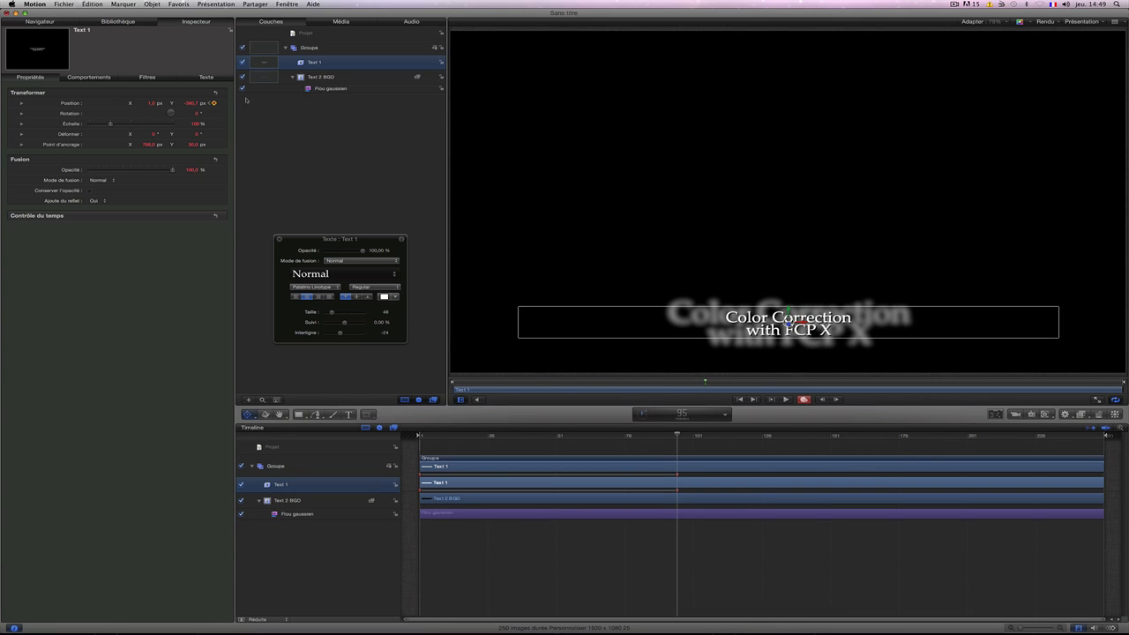
- Select the Text 2 BGD layer, return to the first frame and set its X position to about -16 px
click(327, 77)
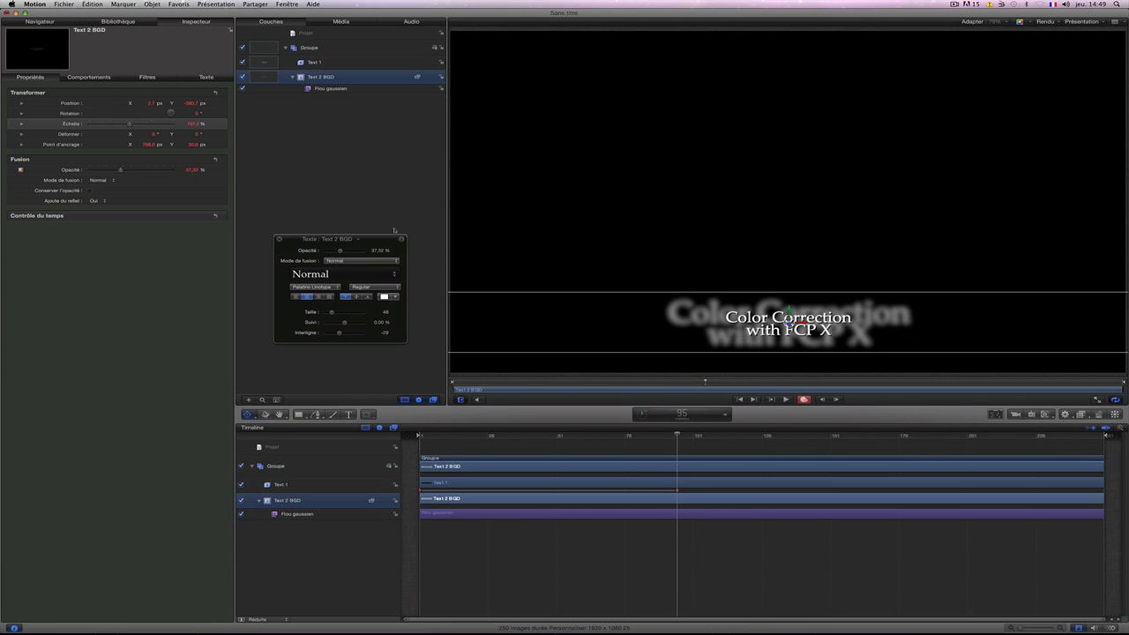
drag(462, 439, 420, 438)
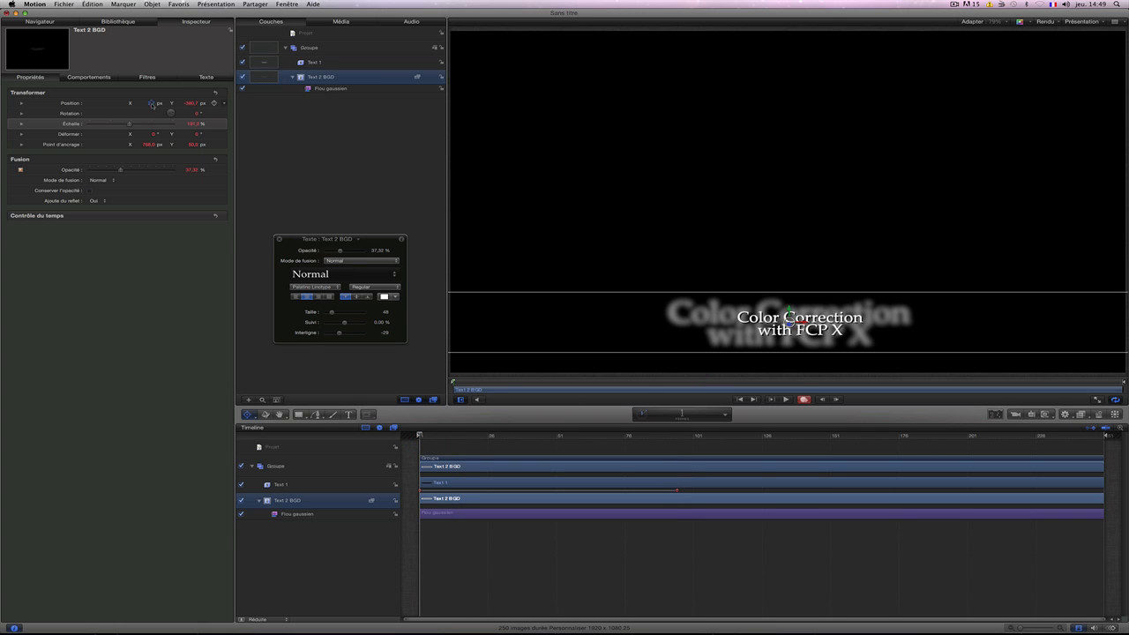
drag(152, 104, 149, 103)
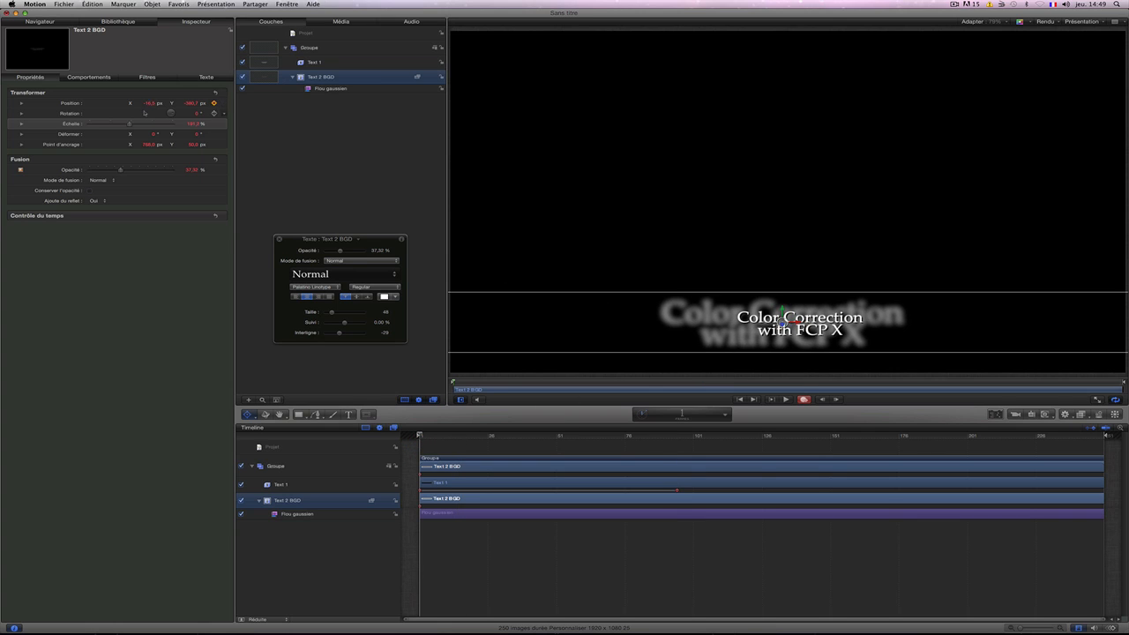
- Go to frame 95 and increase Text 2 BGD's X position to keyframe a slide opposite to Text 1
click(682, 415)
text(95)
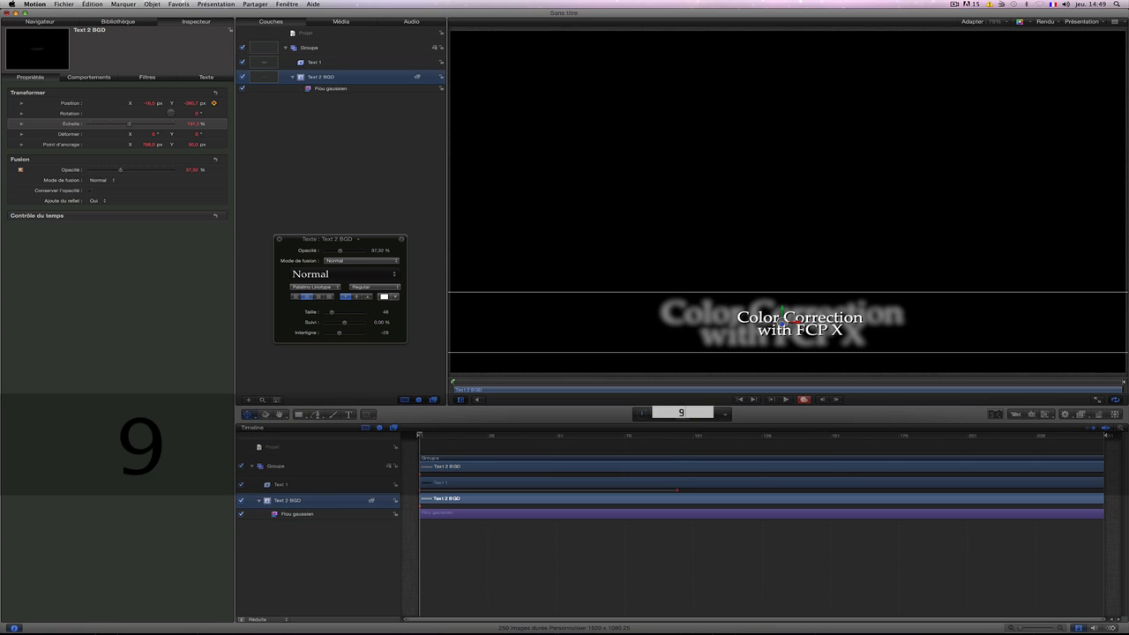
key(Return)
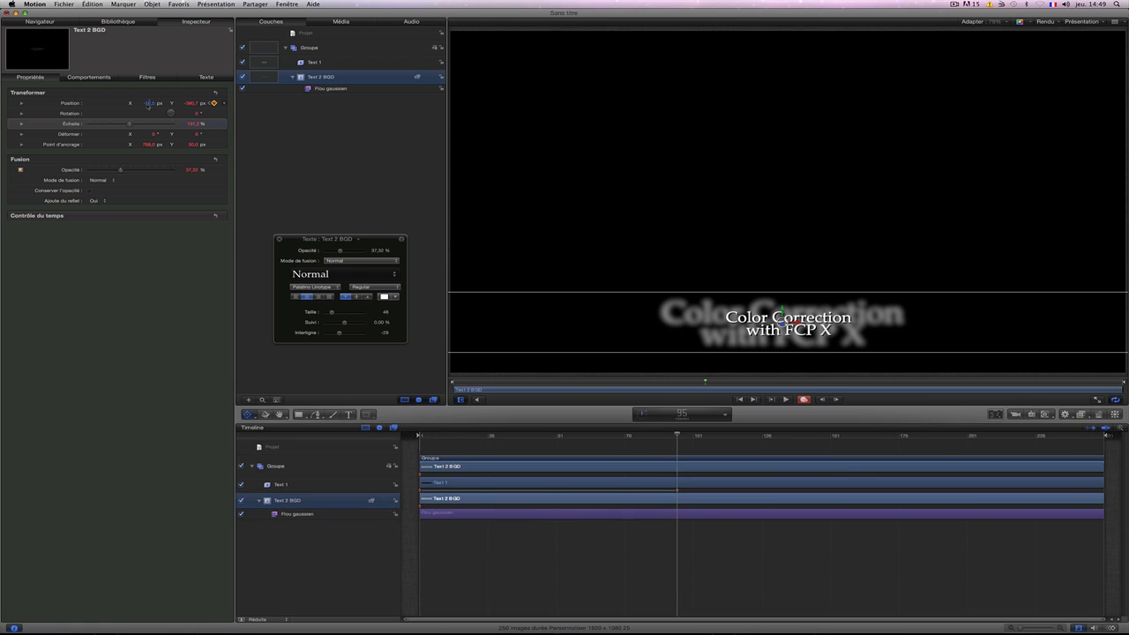
drag(148, 103, 150, 103)
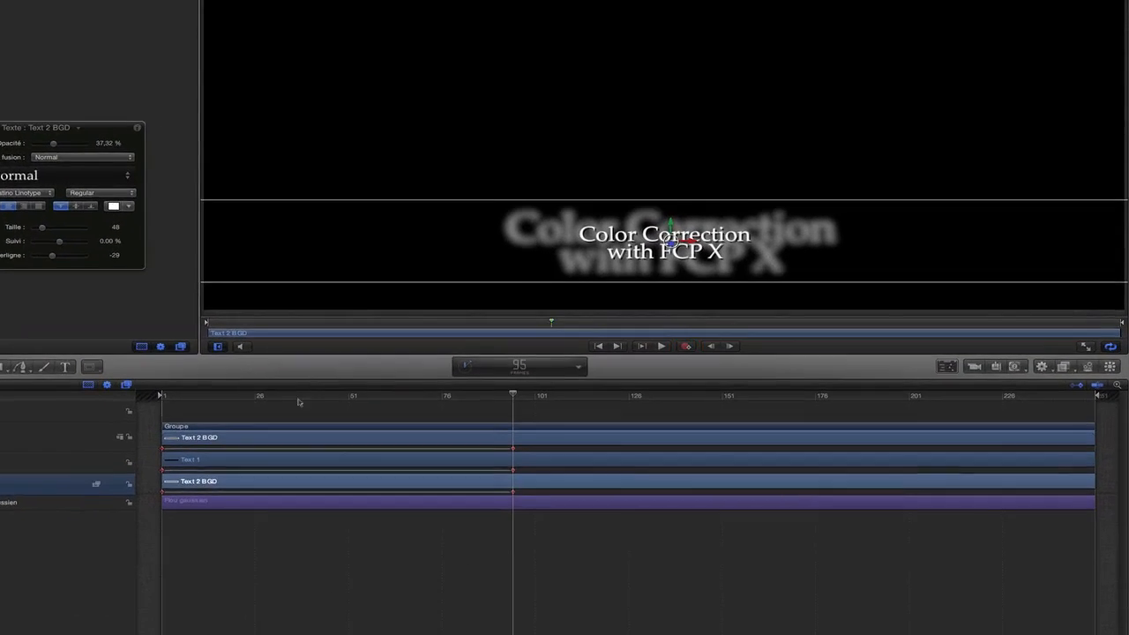
- Play the crossing slide of both texts from the first frame, and return to the start
drag(519, 435, 481, 436)
drag(147, 380, 83, 380)
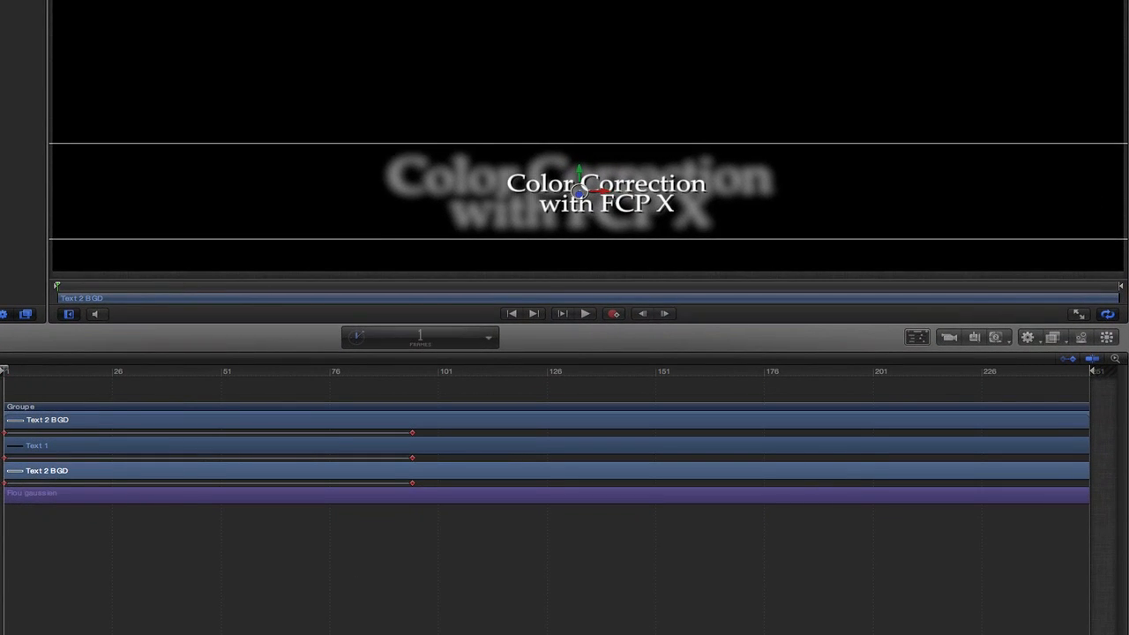
key(space)
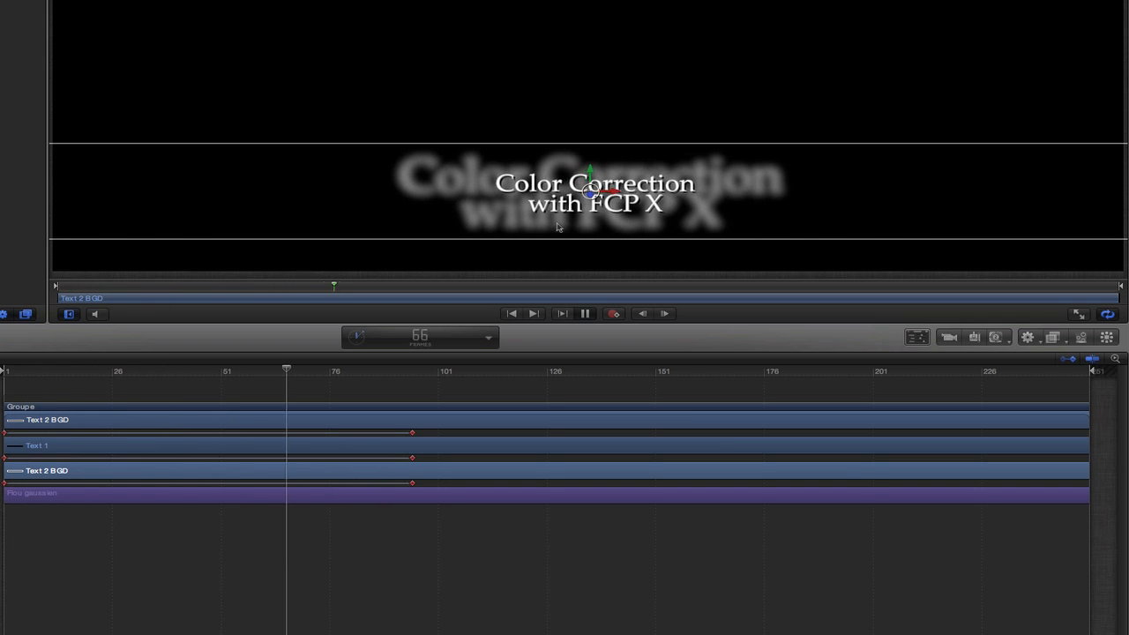
key(space)
drag(66, 364, 4, 369)
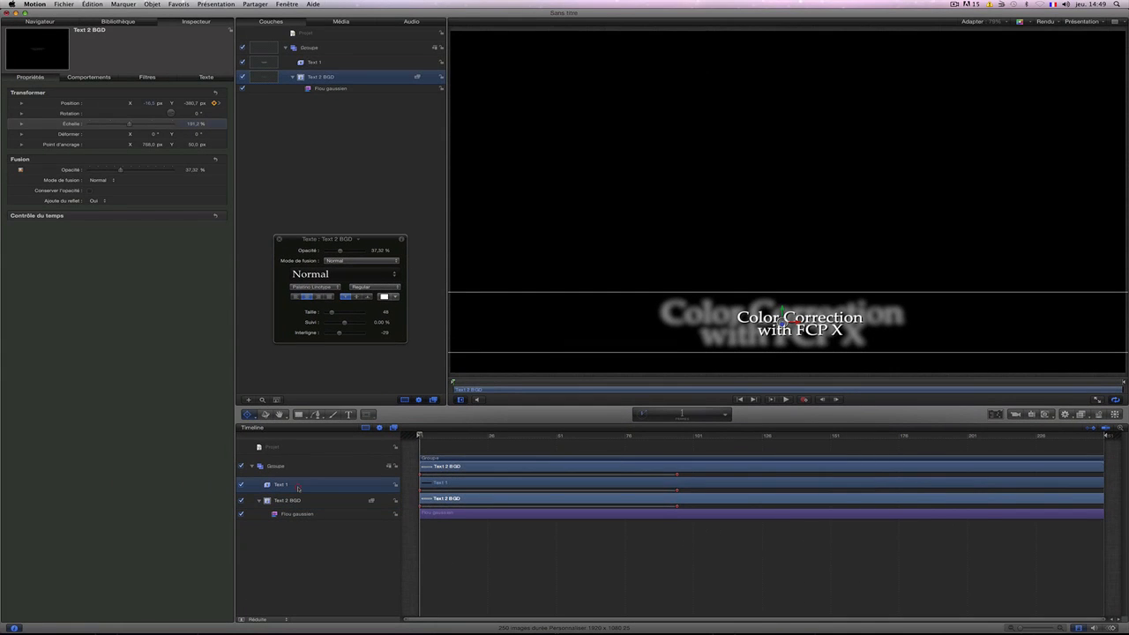
- Apply the Blur In text sequence behavior to both Text 1 and Text 2 BGD, and preview the animation
click(119, 22)
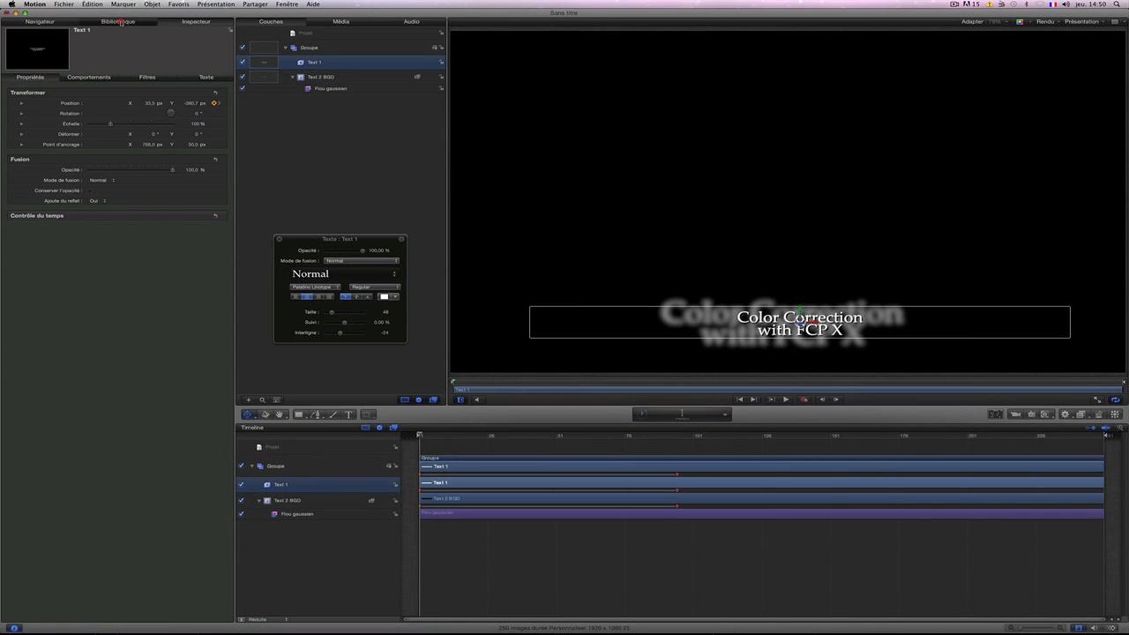
click(30, 83)
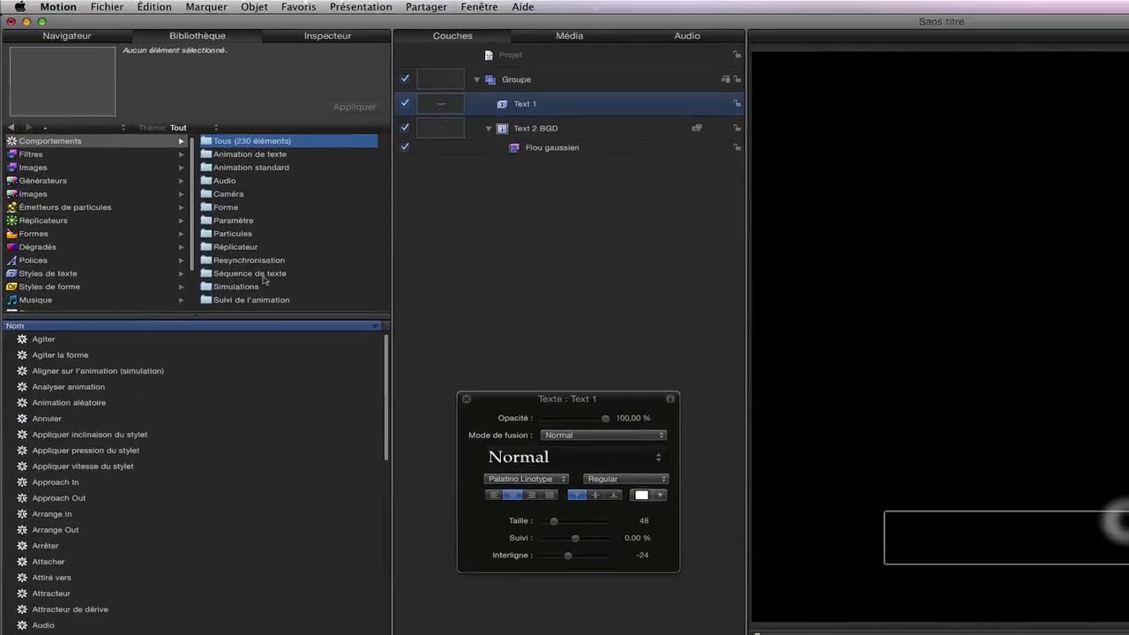
click(150, 164)
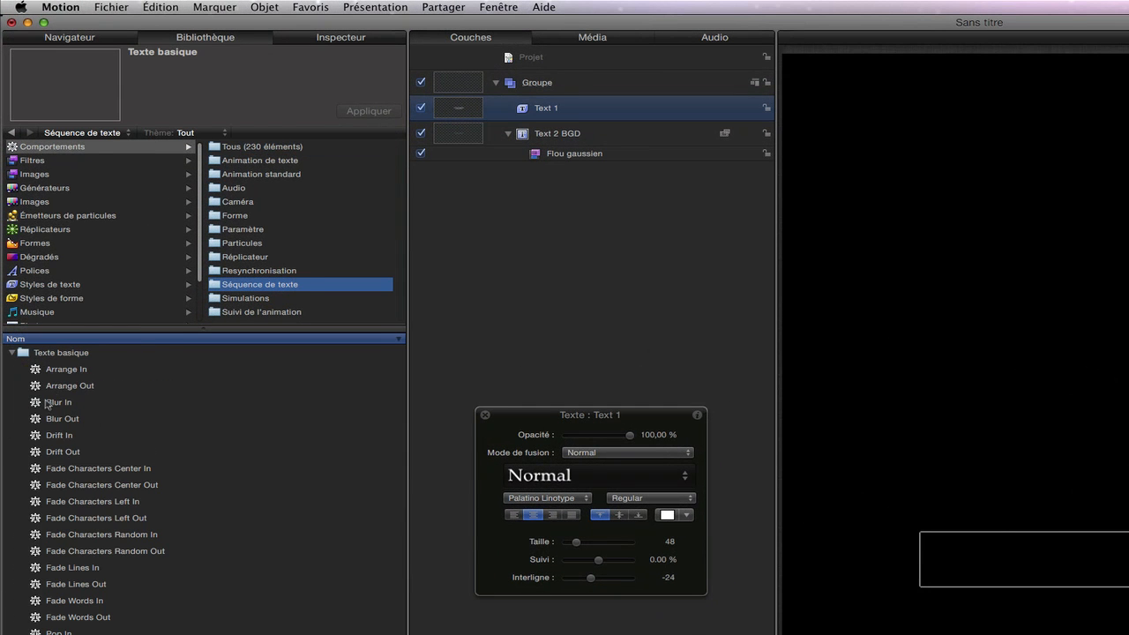
drag(38, 404, 562, 106)
drag(40, 403, 583, 151)
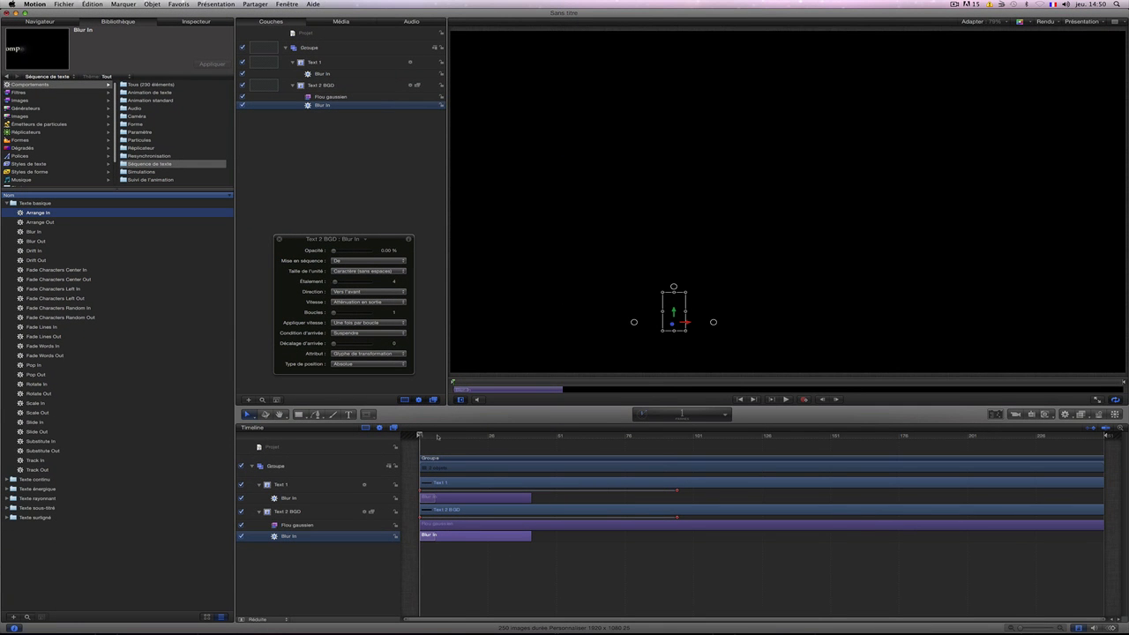
key(space)
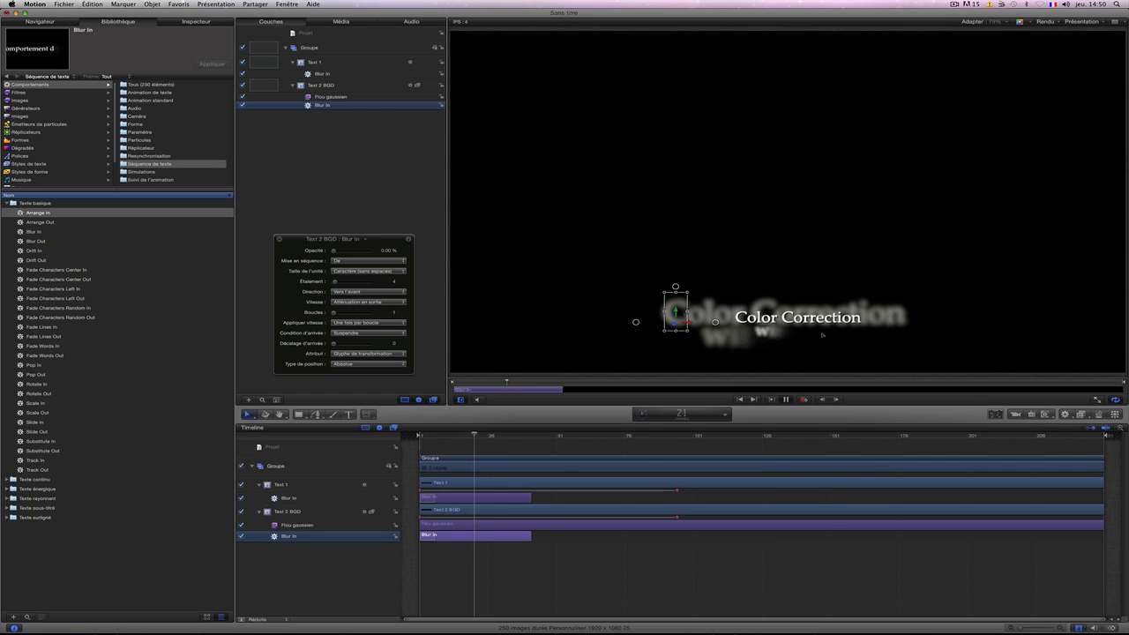
key(space)
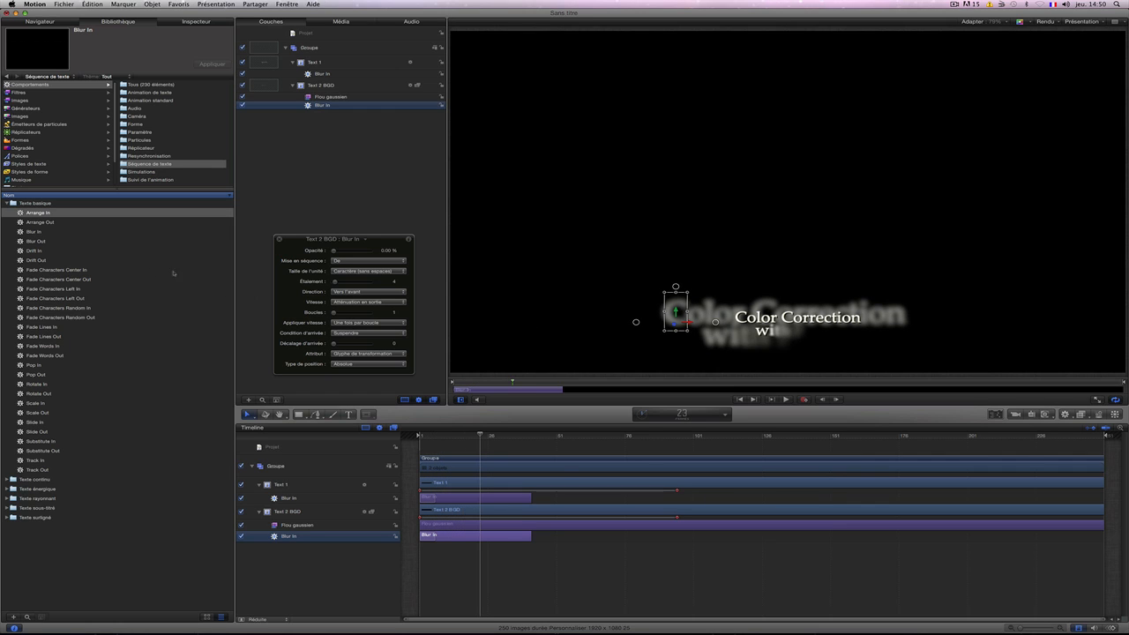
- Set the direction of Text 1's Blur In behavior to Aléatoire
click(323, 74)
click(368, 291)
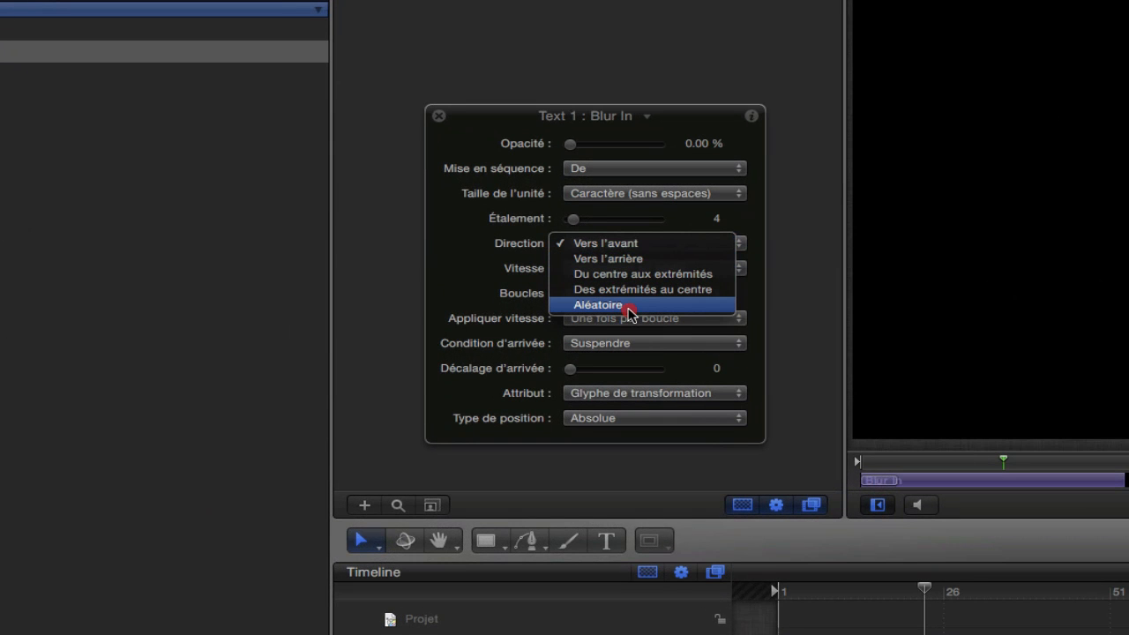
click(630, 305)
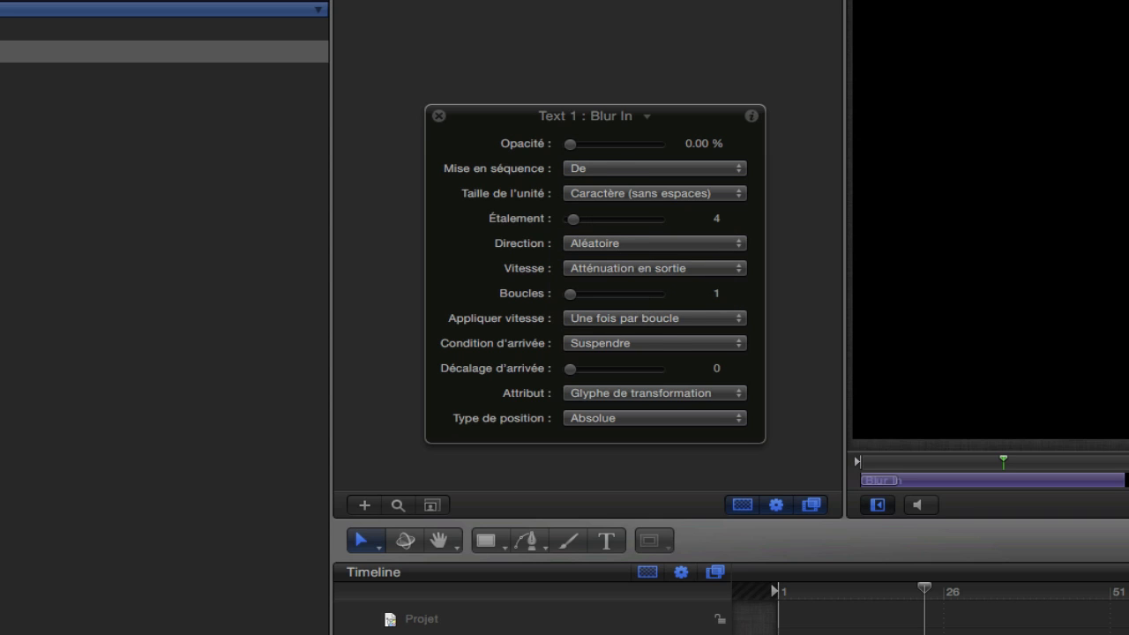
- Expand the sequence controls of Text 2 BGD's Blur In behavior and set its direction to Aléatoire
click(565, 4)
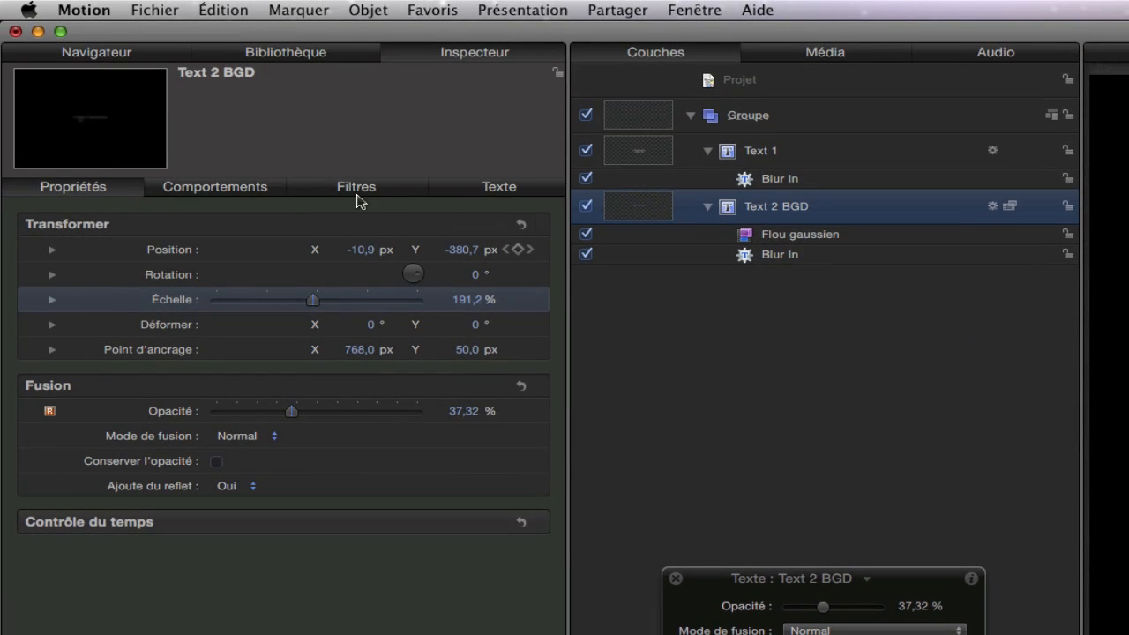
click(503, 194)
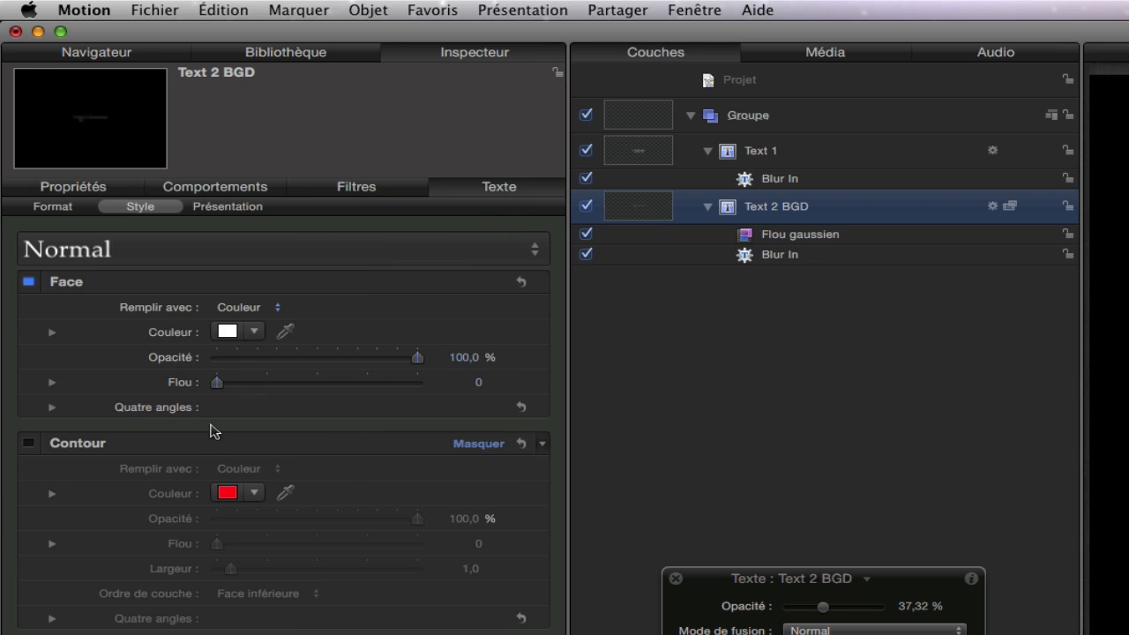
click(219, 188)
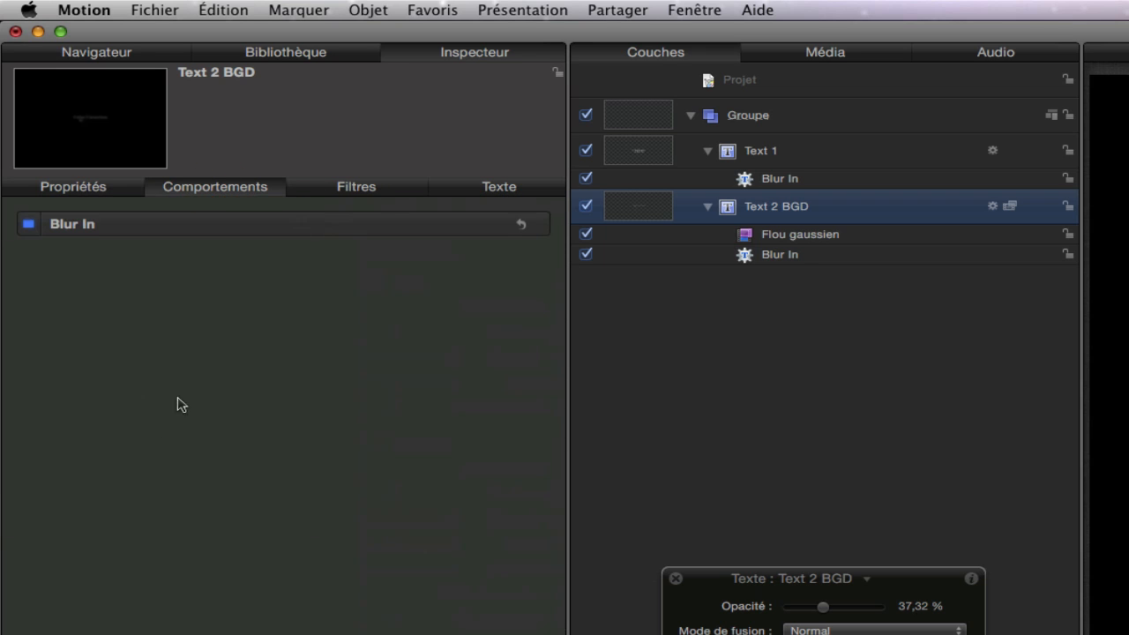
click(353, 190)
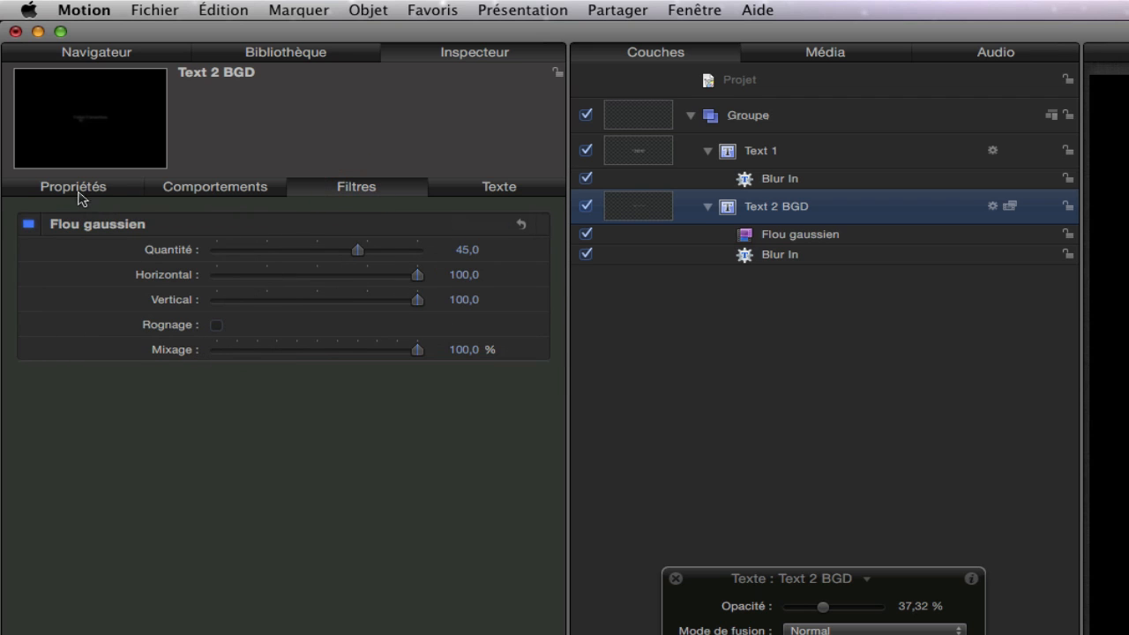
click(820, 255)
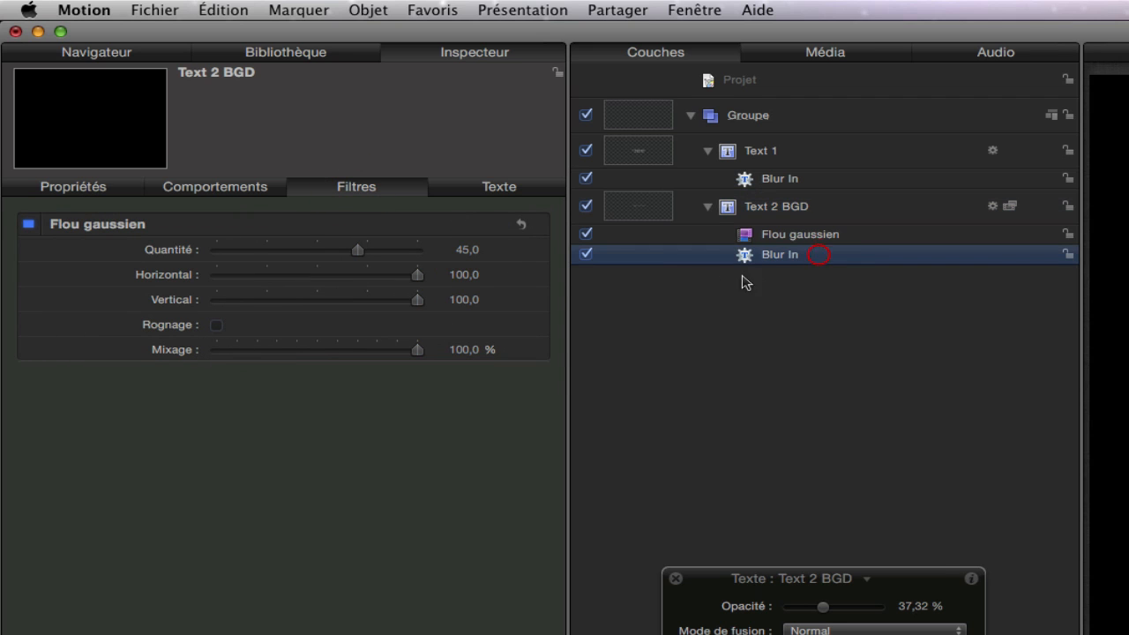
click(256, 188)
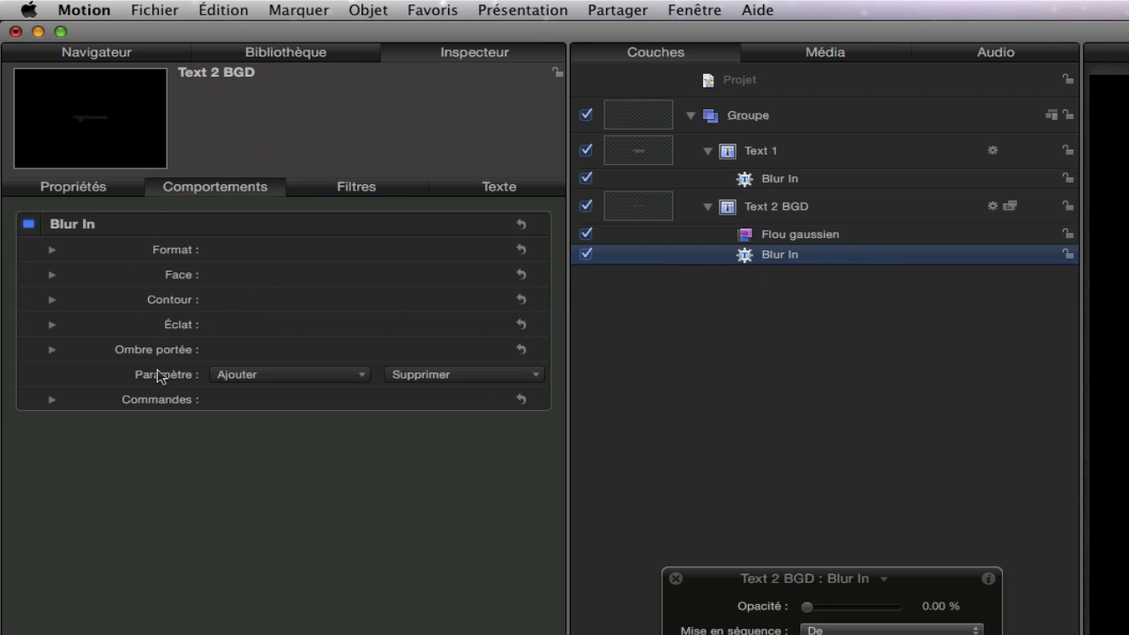
click(52, 400)
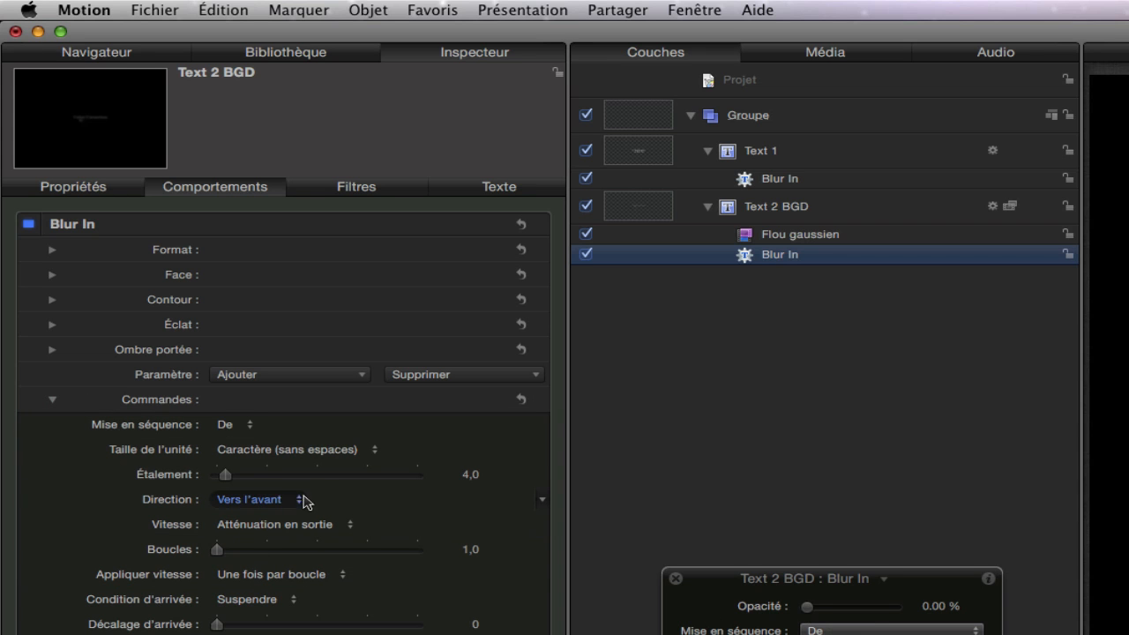
drag(292, 503, 281, 565)
- Generate a new random value for Text 2 BGD's Blur In and preview the animation from the start
click(257, 526)
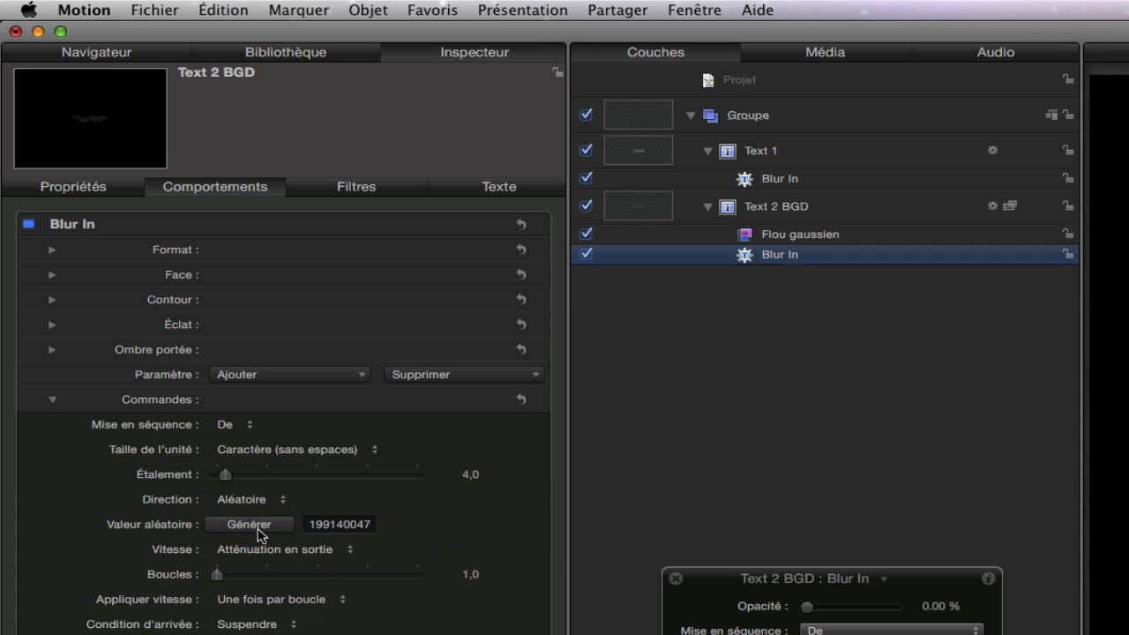
click(258, 528)
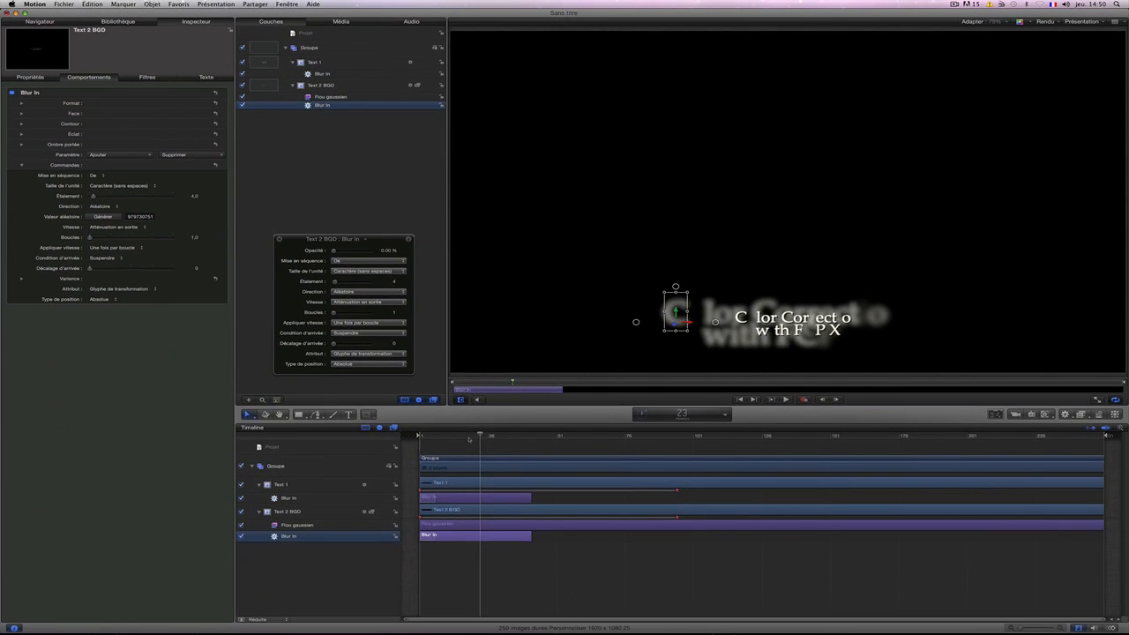
drag(480, 436, 421, 450)
key(space)
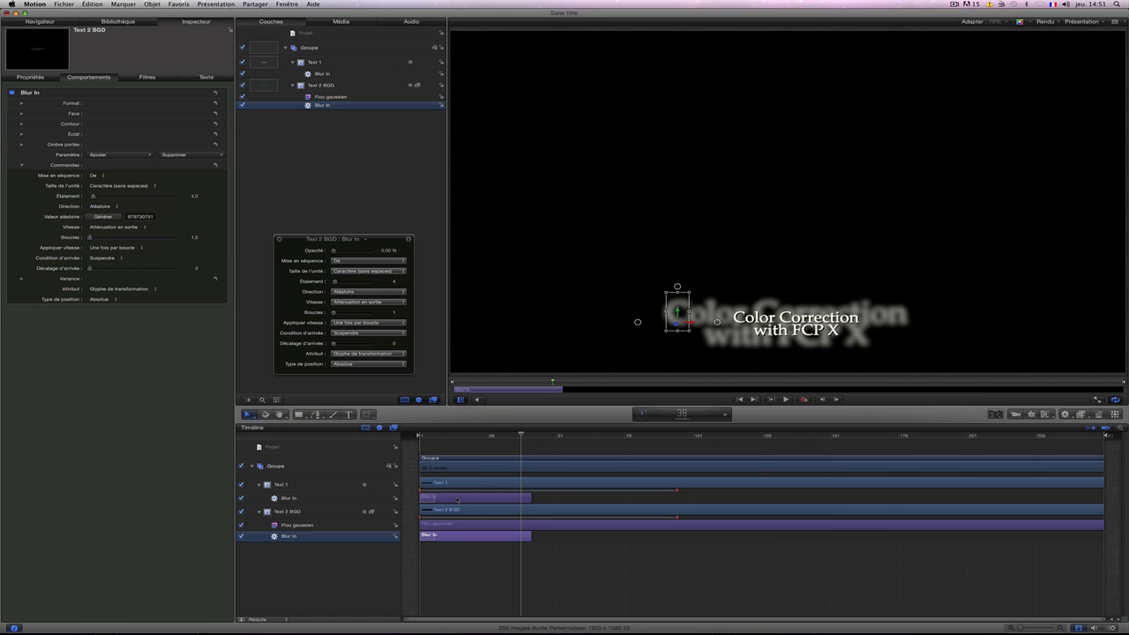
- Trim the start of the Text 1 layer to frame 9 and play back the delayed entrance
mouse_move(457, 499)
mouse_down()
mouse_move(479, 499)
mouse_move(435, 483)
mouse_move(445, 483)
mouse_up()
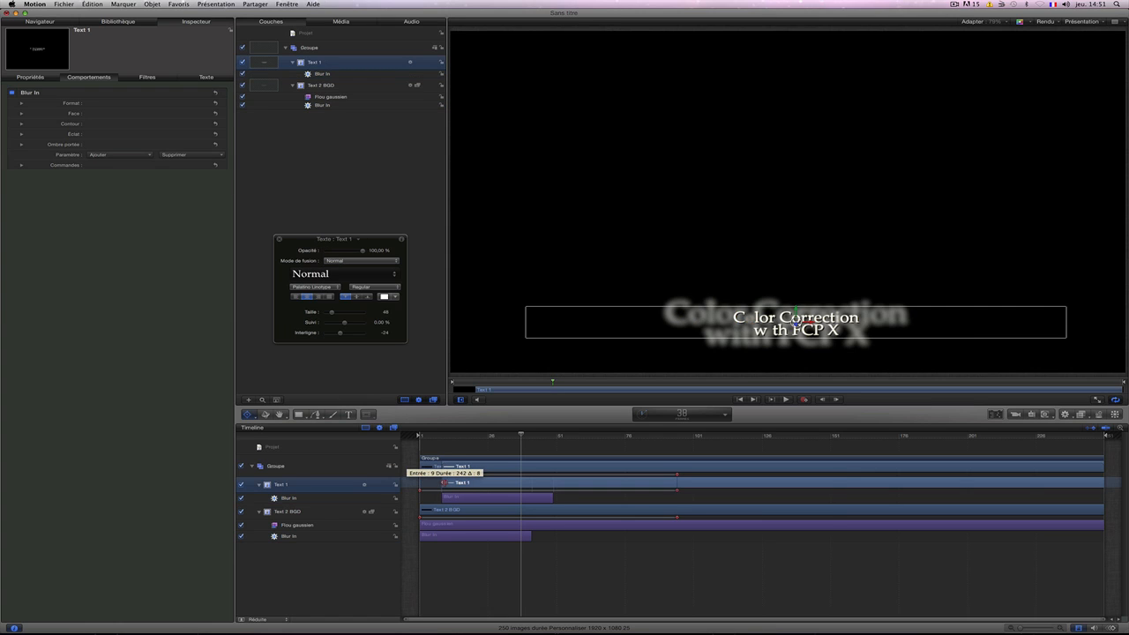
drag(439, 435, 395, 438)
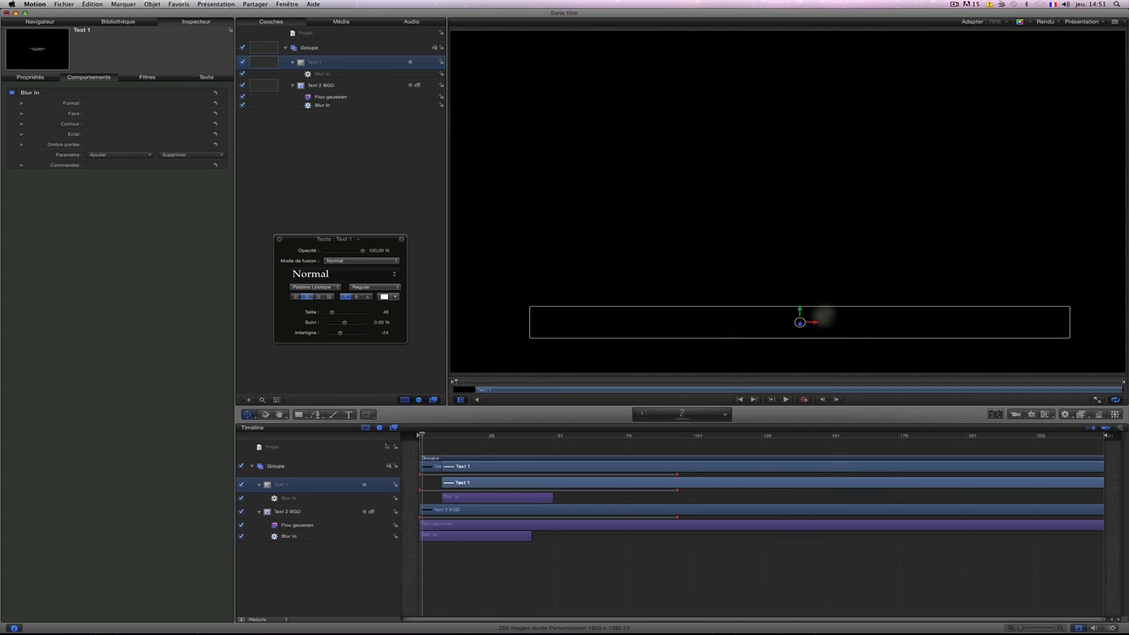
key(space)
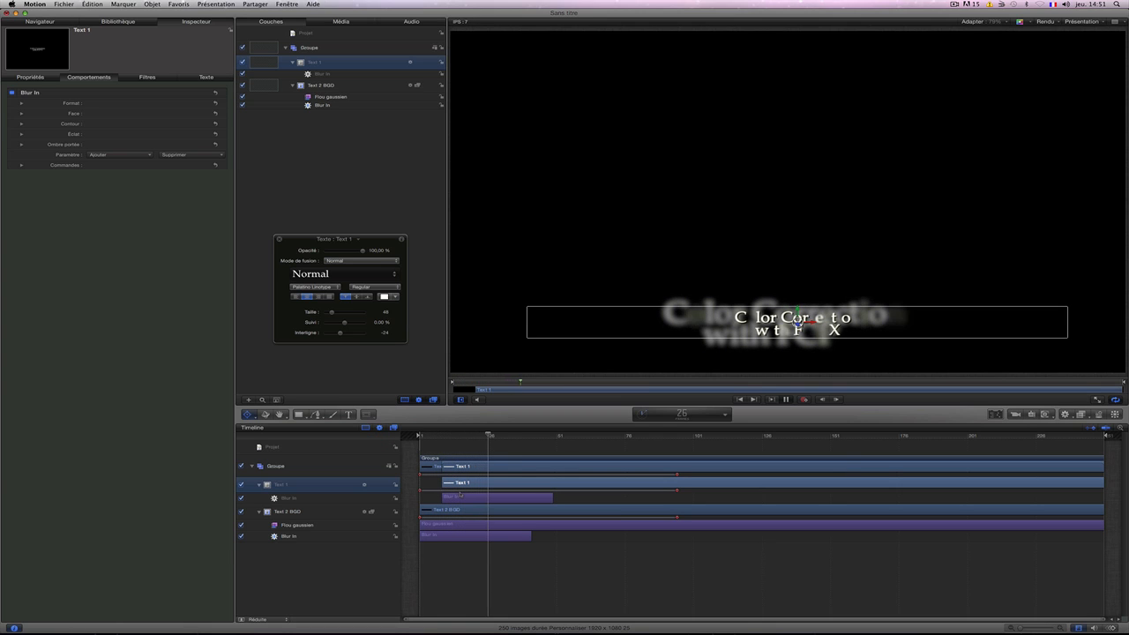
key(space)
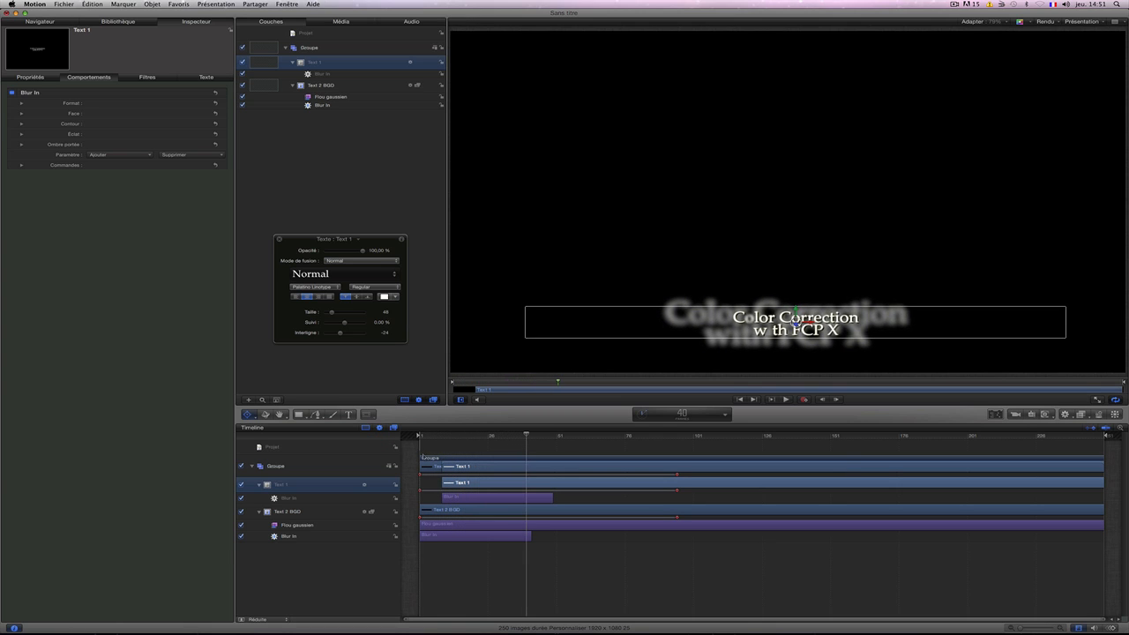
- Apply the Blur Out text sequence behavior to both Text 1 and Text 2 BGD
click(115, 23)
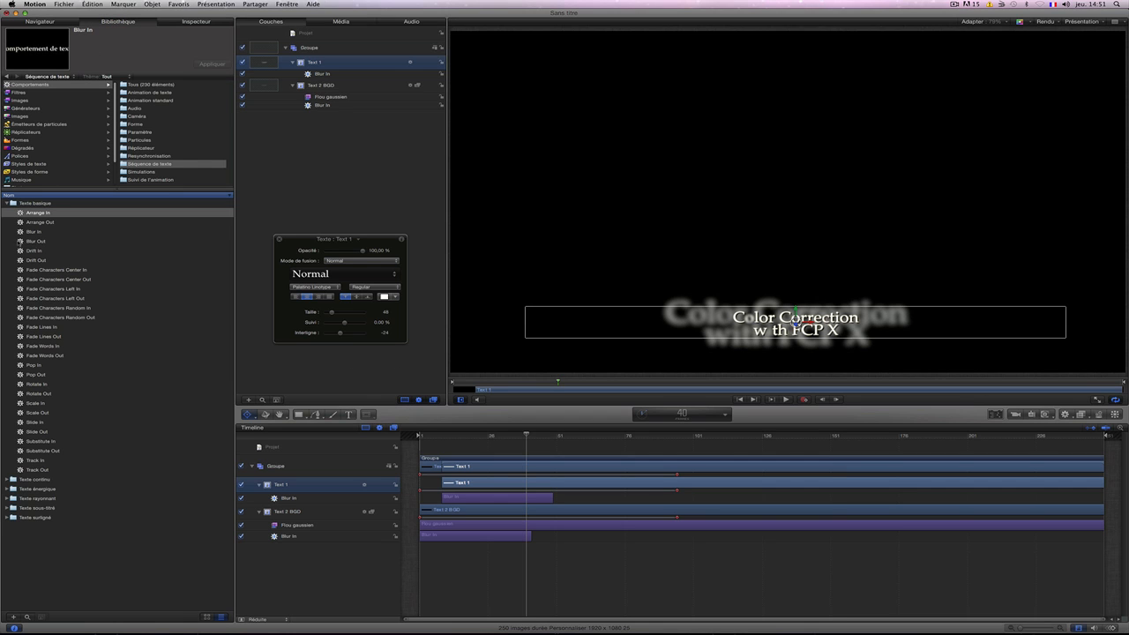
drag(19, 241, 333, 65)
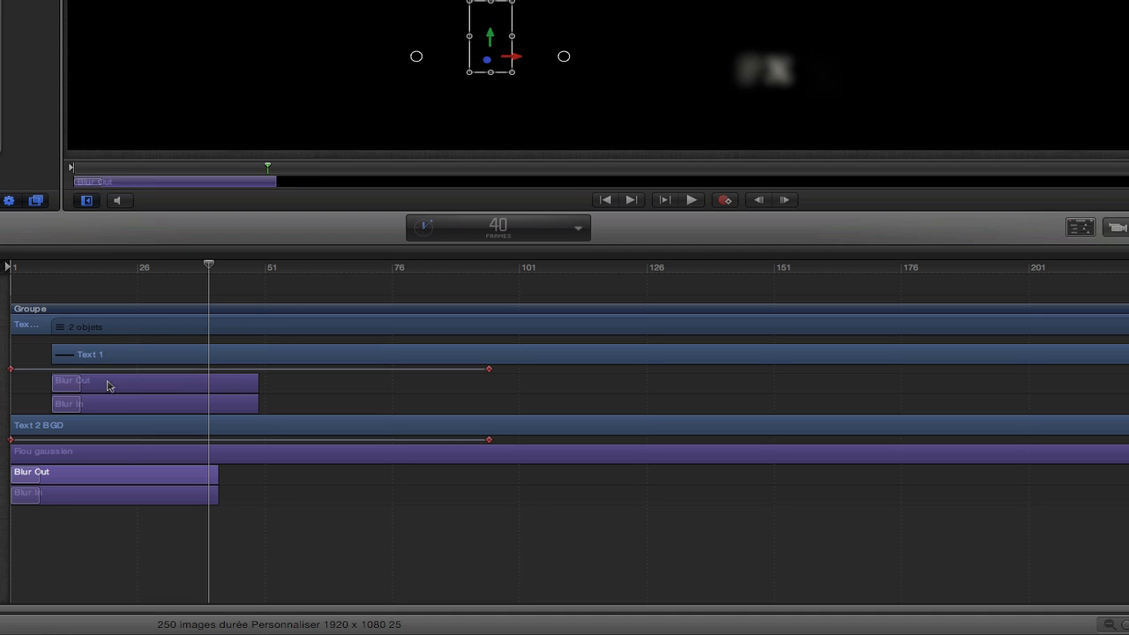
- Move Text 2 BGD's Blur Out to start at about frame 90 and Text 1's at about frame 98, and hide the timeline keyframes
drag(133, 474, 583, 475)
drag(242, 384, 670, 385)
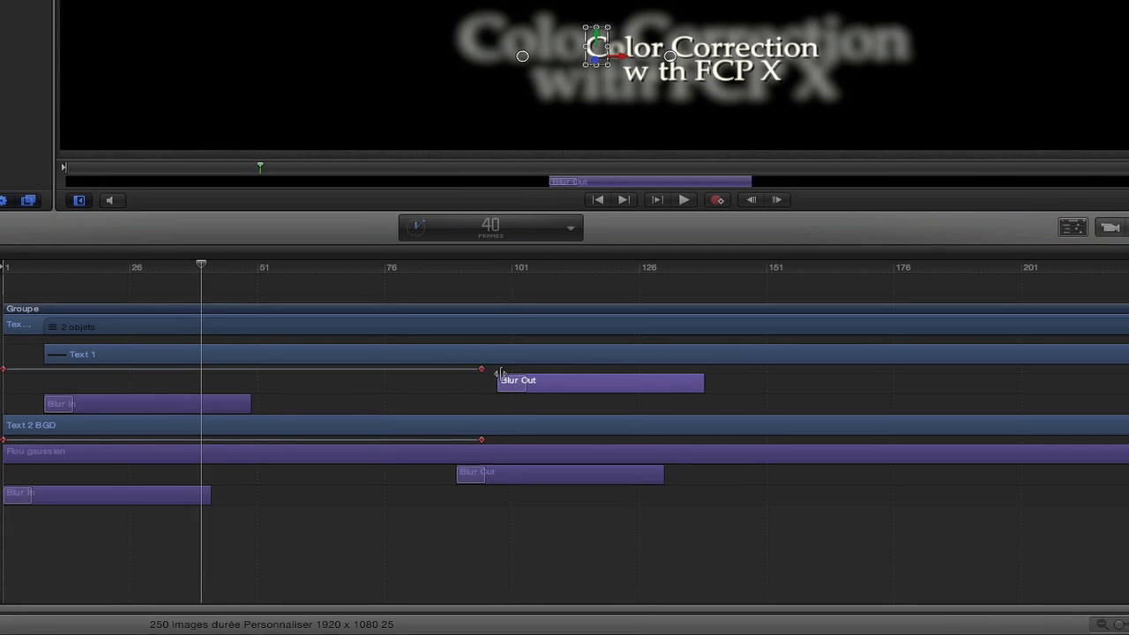
click(1098, 252)
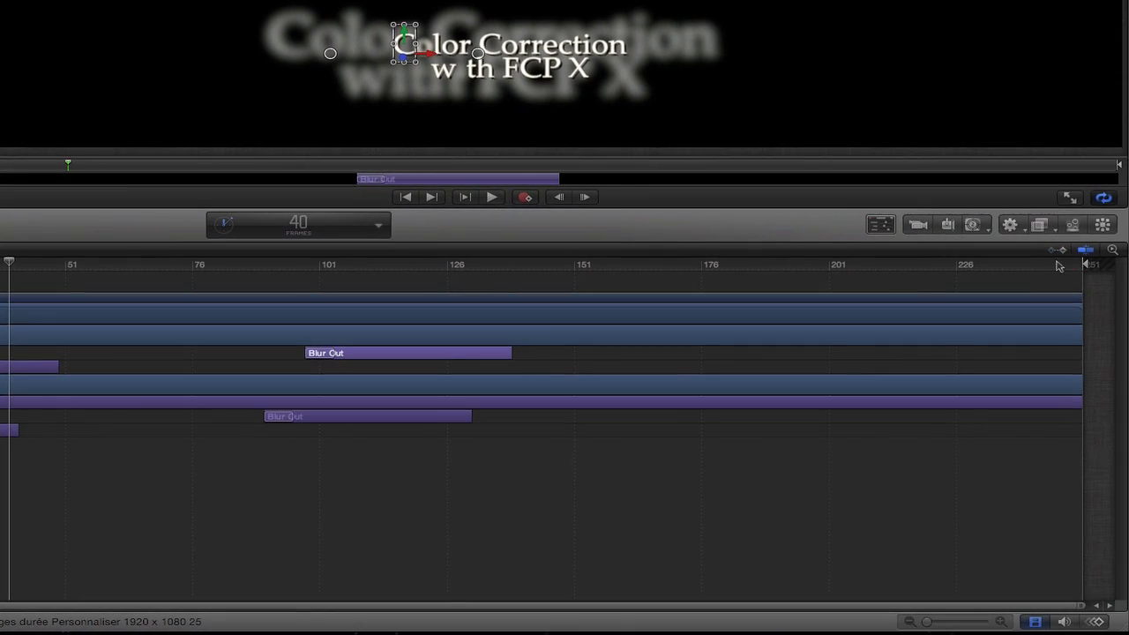
- Show the timeline keyframes, move Text 1's last keyframe to about frame 138 and Text 2 BGD's to about frame 132, and preview the exit
click(1062, 251)
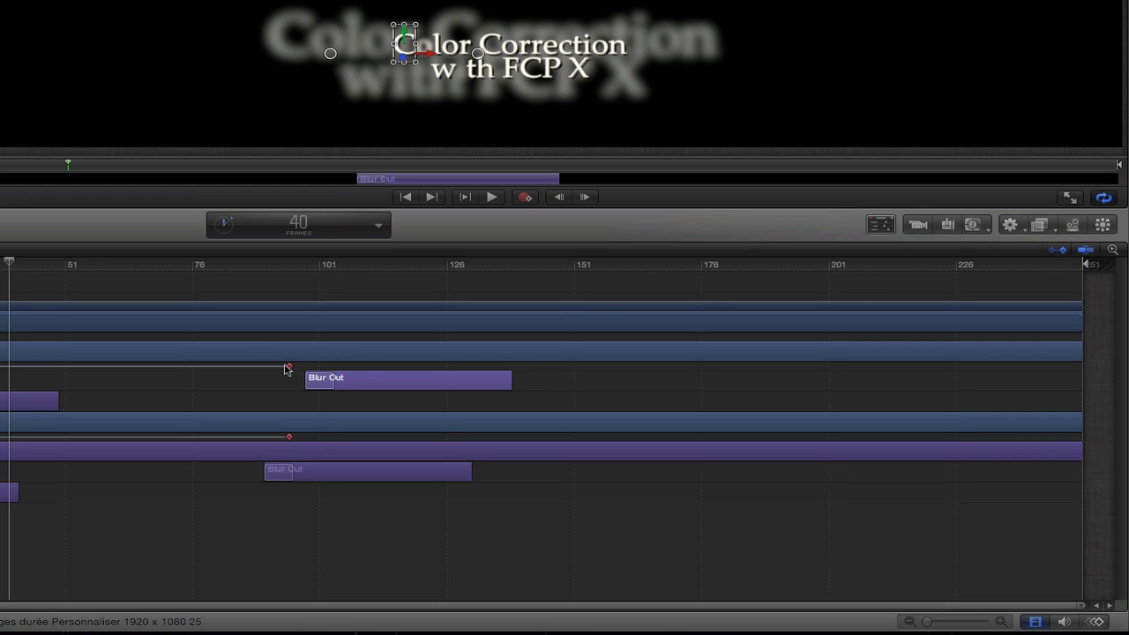
drag(373, 368, 517, 372)
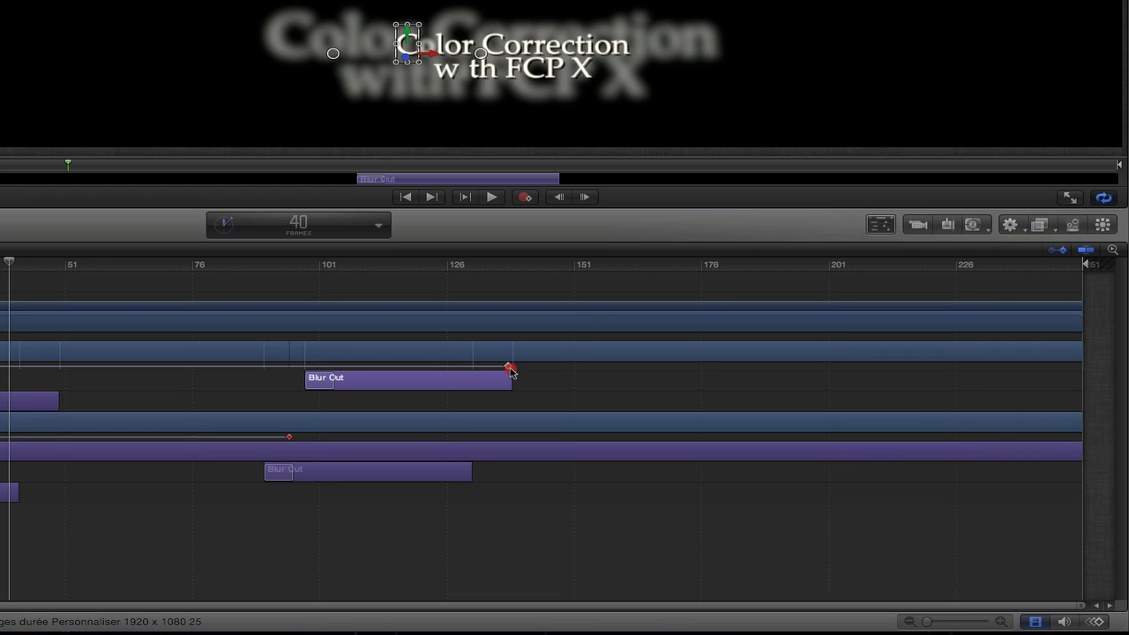
drag(343, 437, 467, 433)
key(super+z)
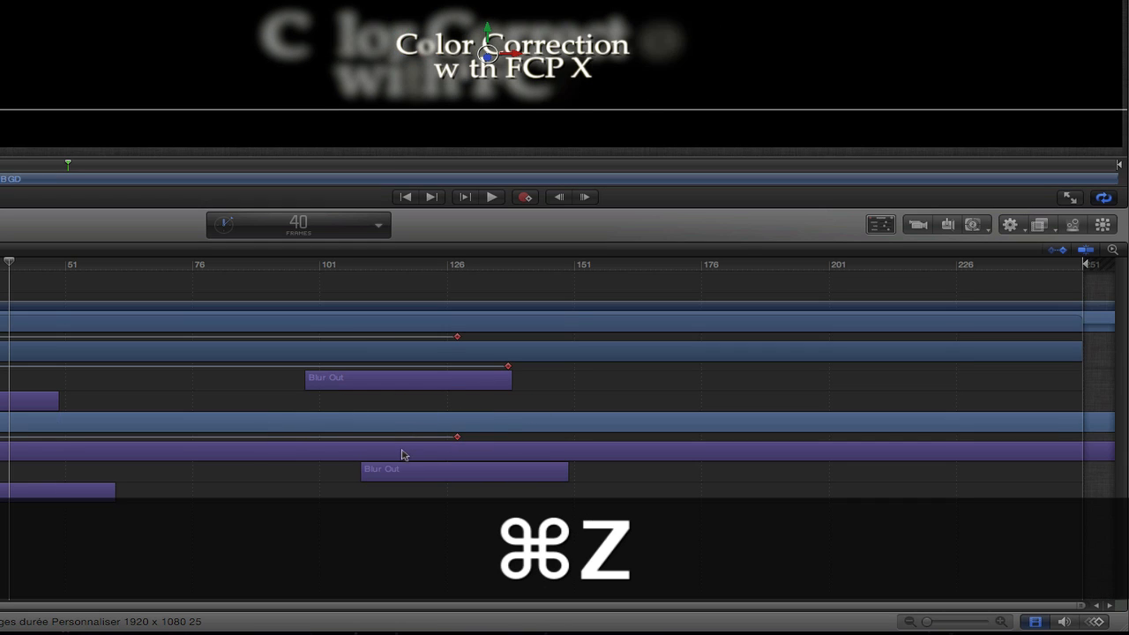
drag(367, 439, 498, 439)
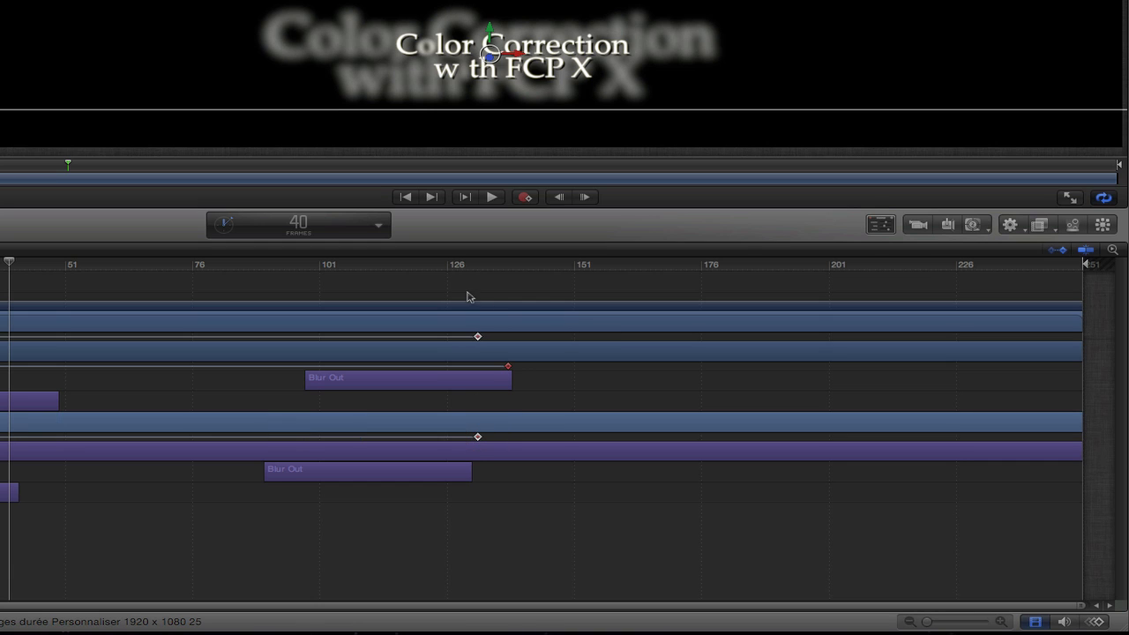
click(456, 264)
key(space)
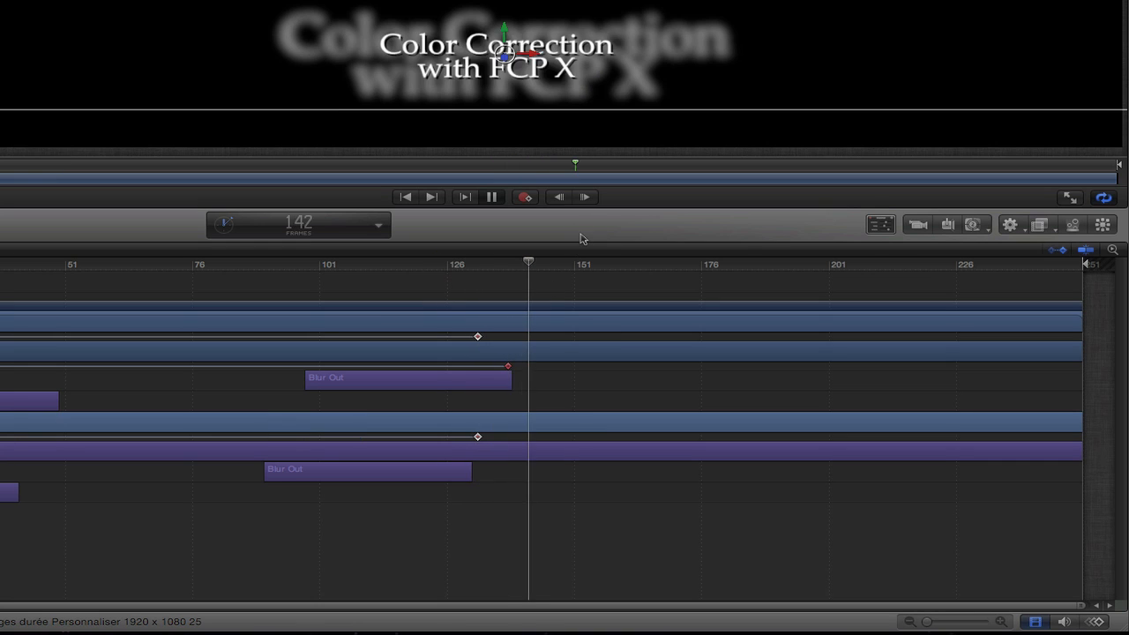
key(space)
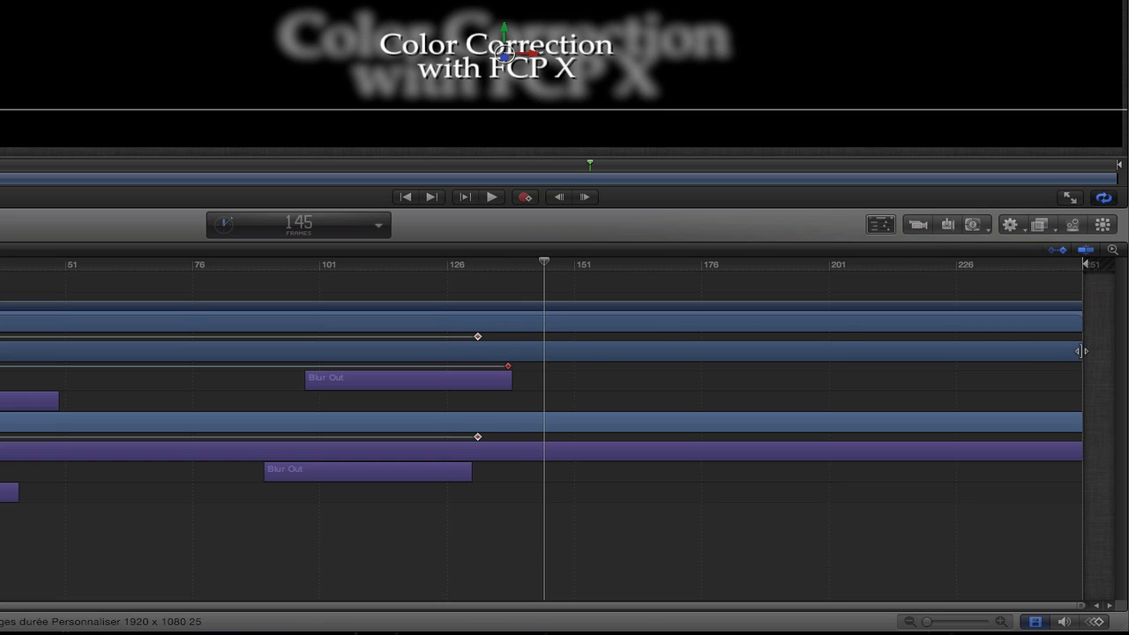
- Trim the end of Text 1 to about frame 138 and of Text 2 BGD to about frame 130, matching their Blur Outs, and play back
drag(1080, 351, 510, 359)
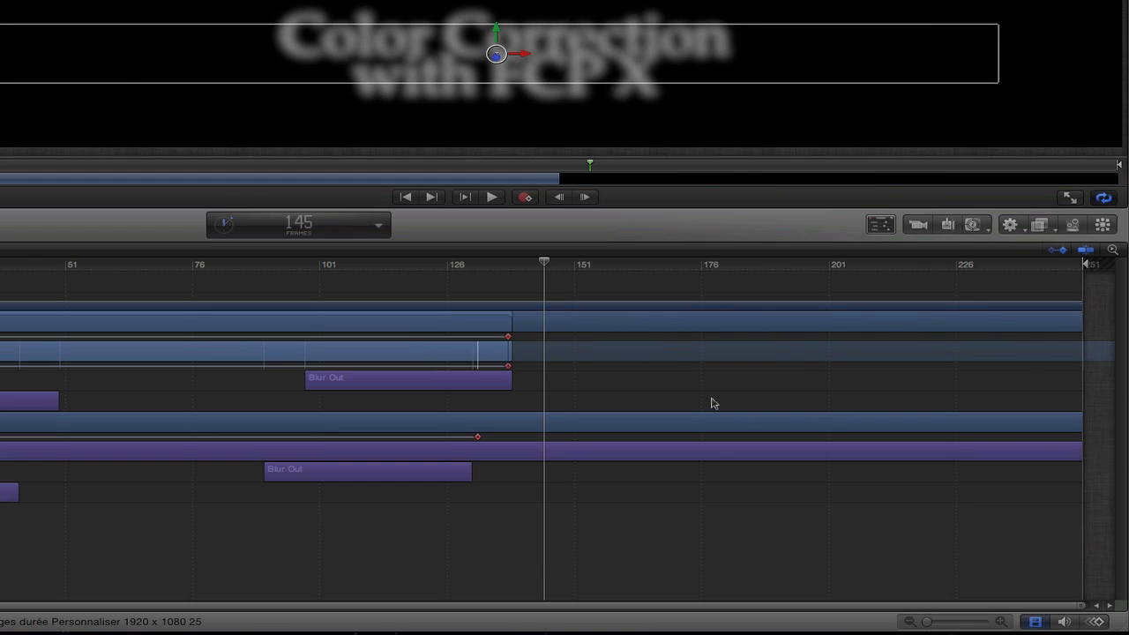
click(1077, 418)
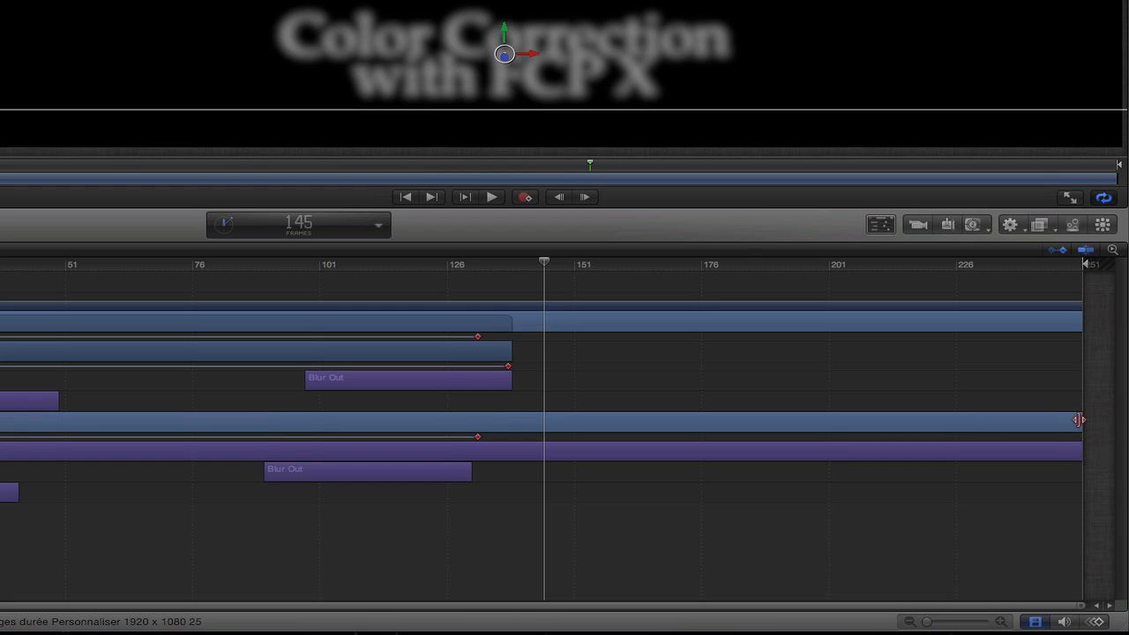
drag(1077, 420, 470, 437)
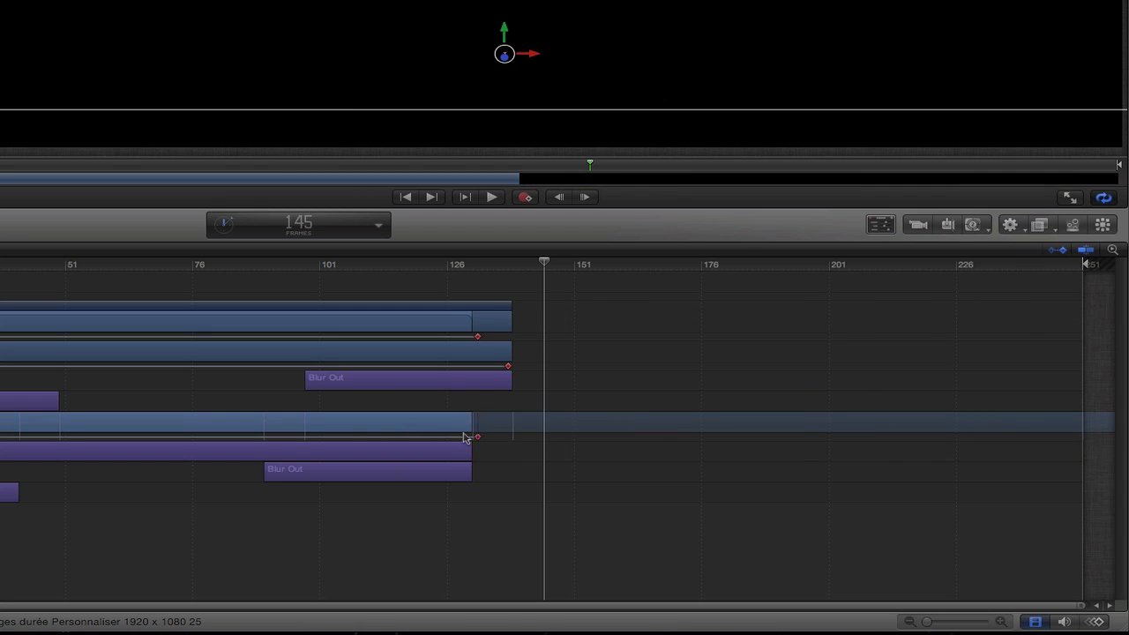
click(427, 263)
key(space)
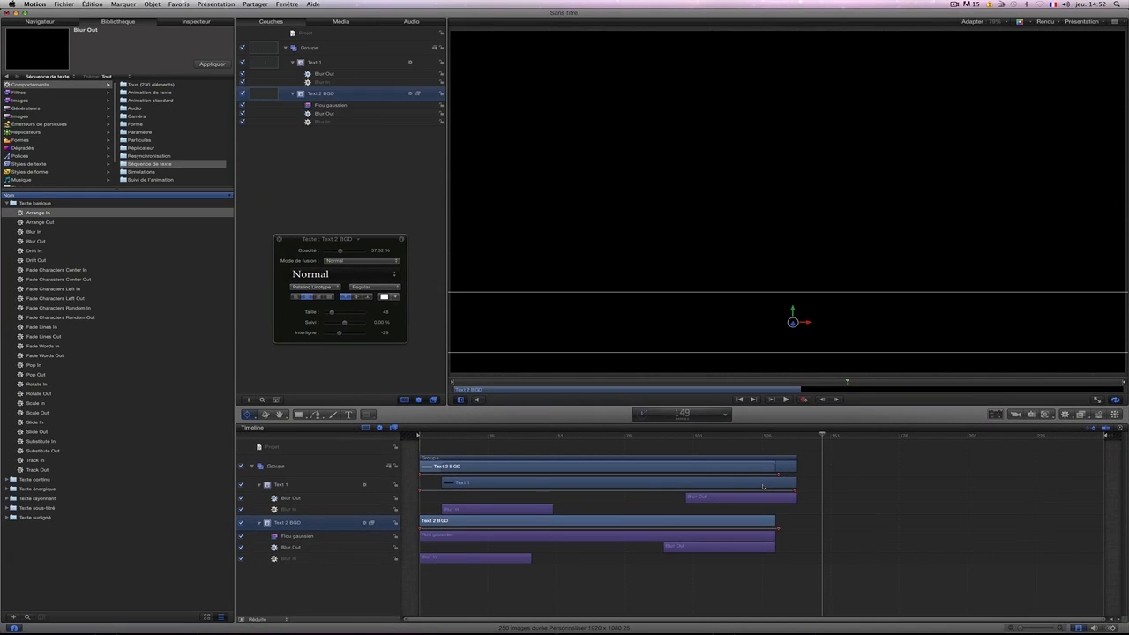
- Set the play range's out point at frame 149 and play the title from near its start
click(124, 4)
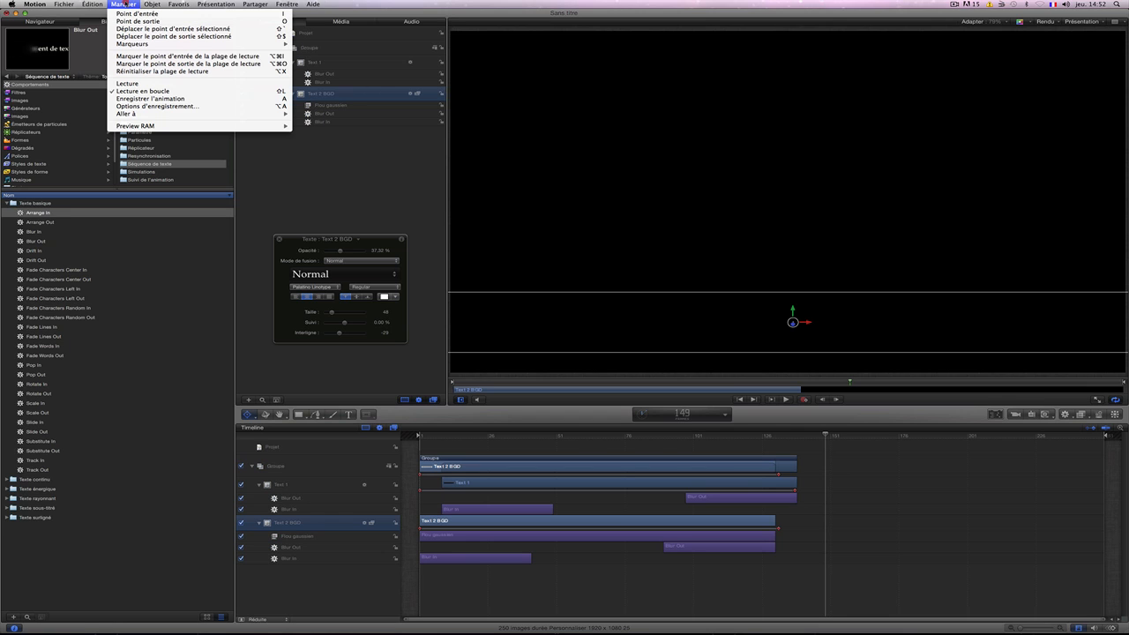
click(167, 64)
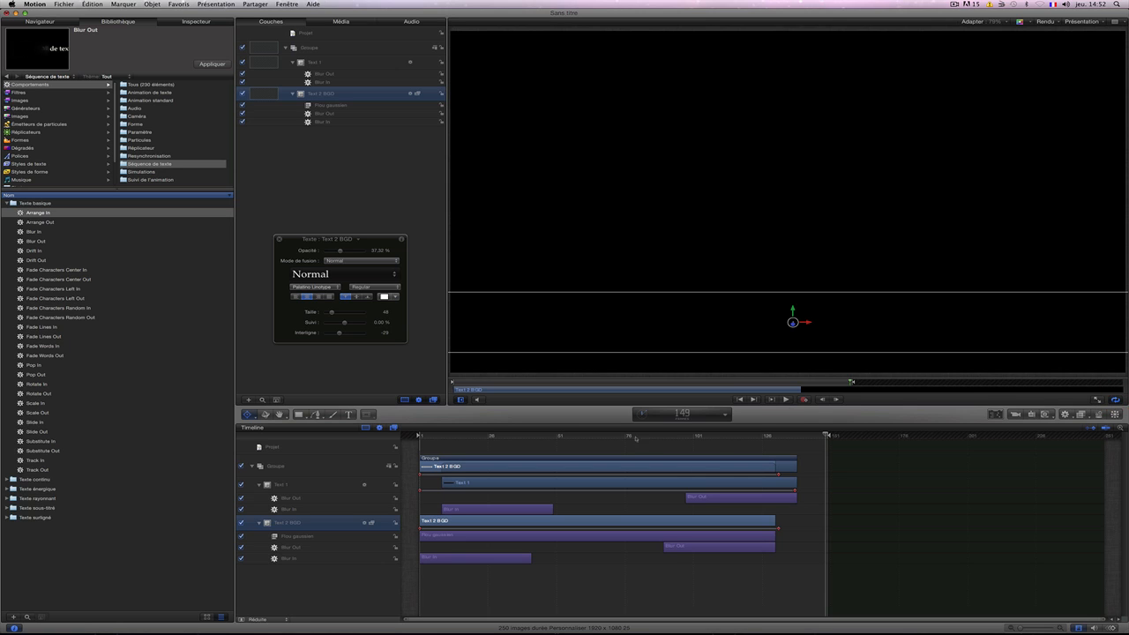
drag(635, 438, 424, 439)
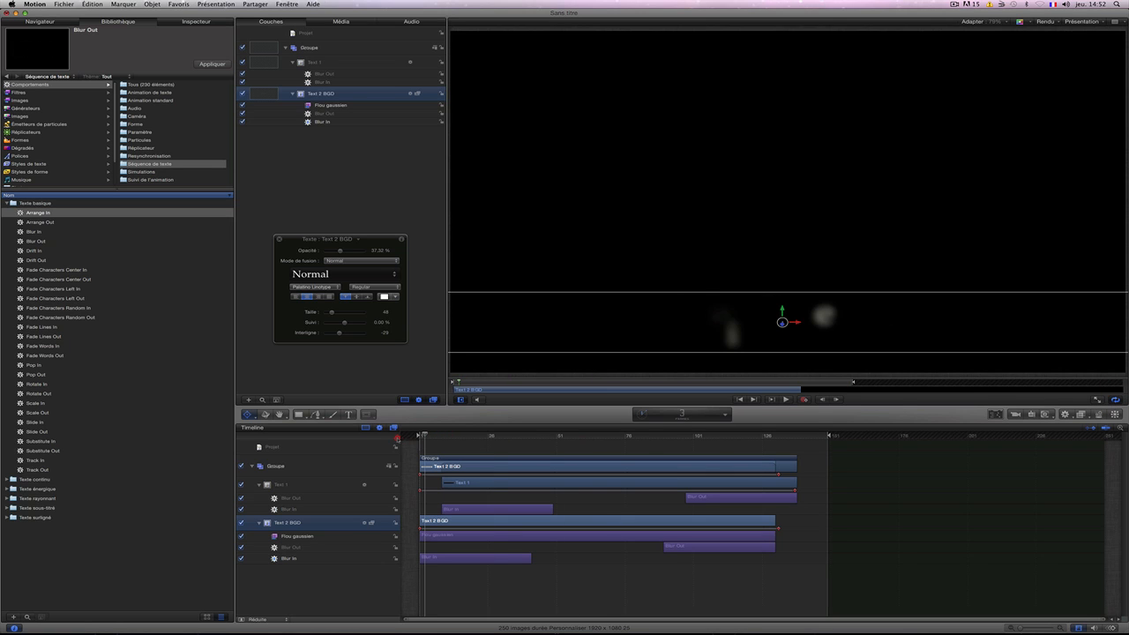
key(space)
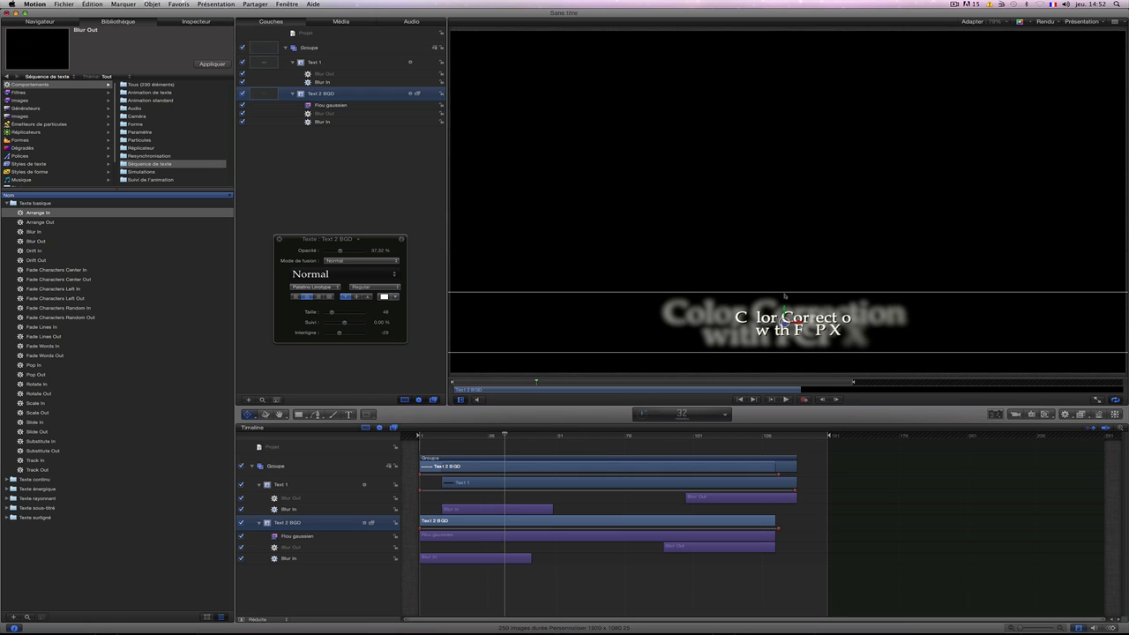
- Publish the Échelle (scale) parameter of the Text 1 layer
click(199, 22)
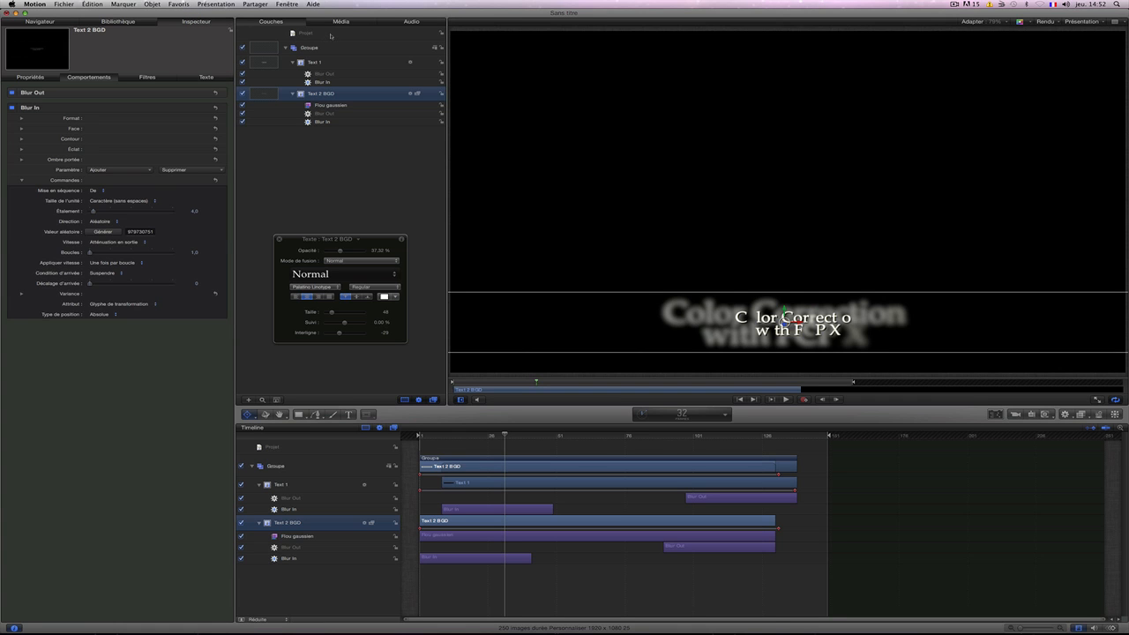
click(330, 35)
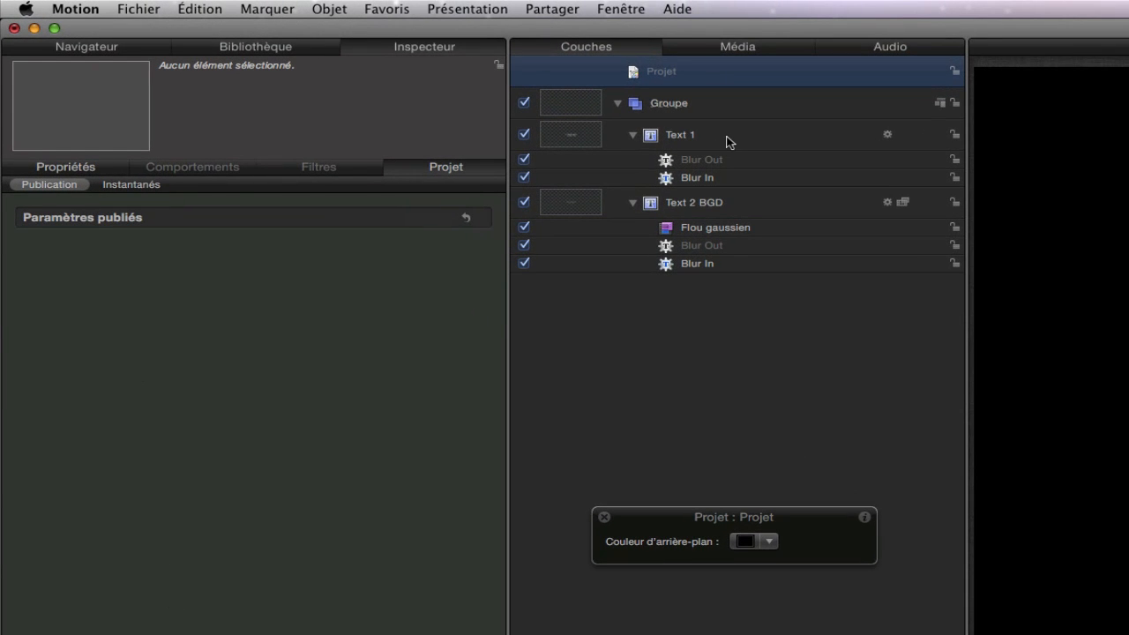
click(723, 139)
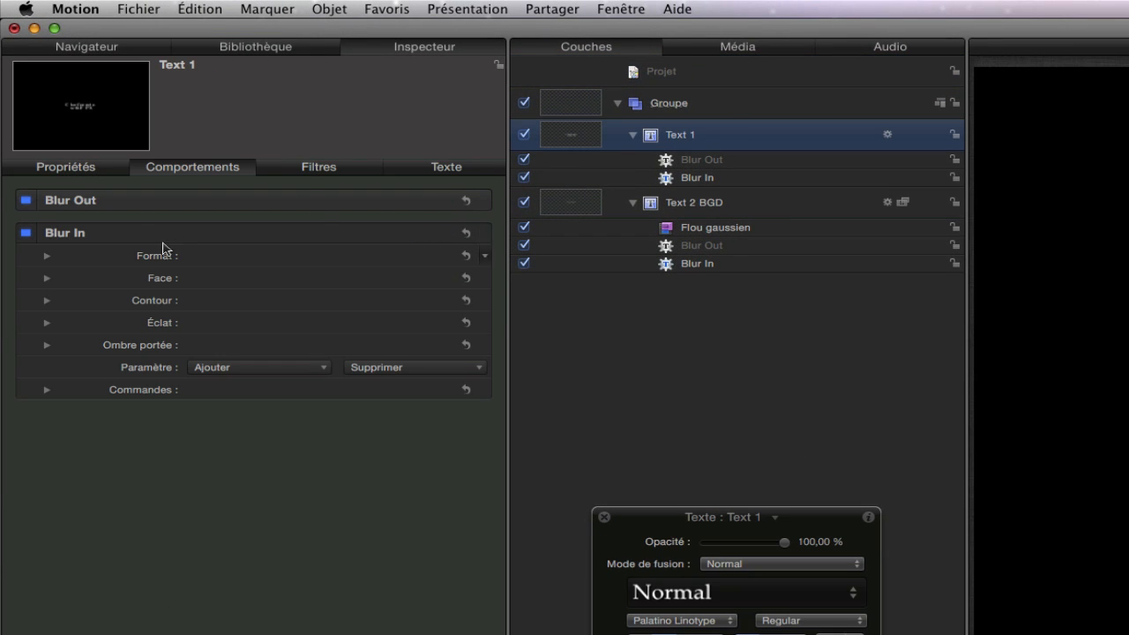
click(92, 167)
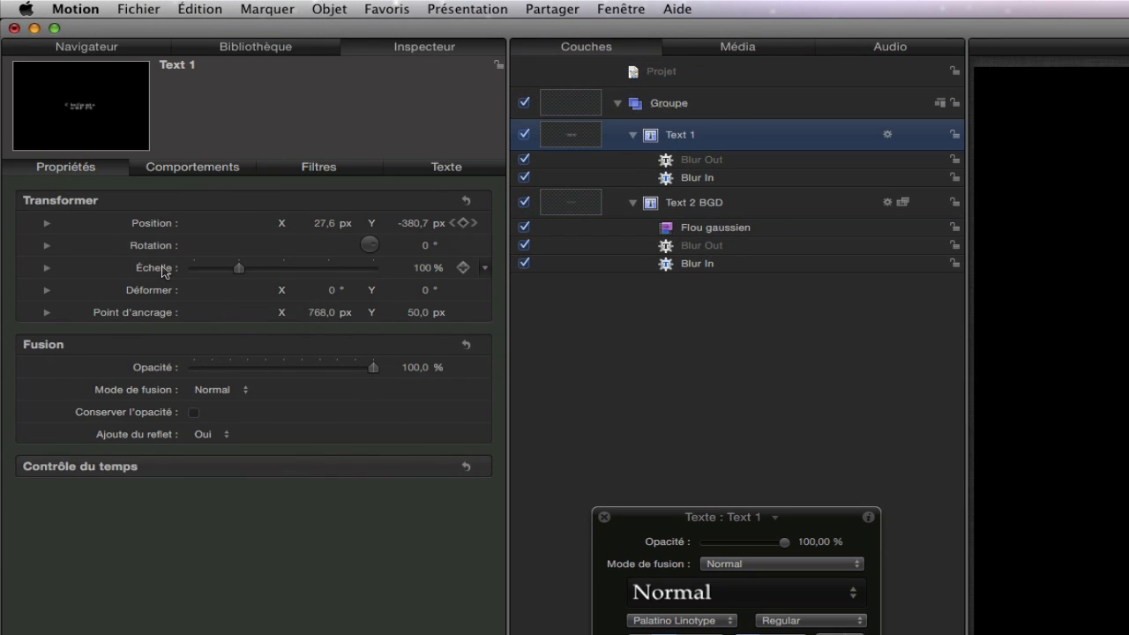
click(488, 275)
click(528, 379)
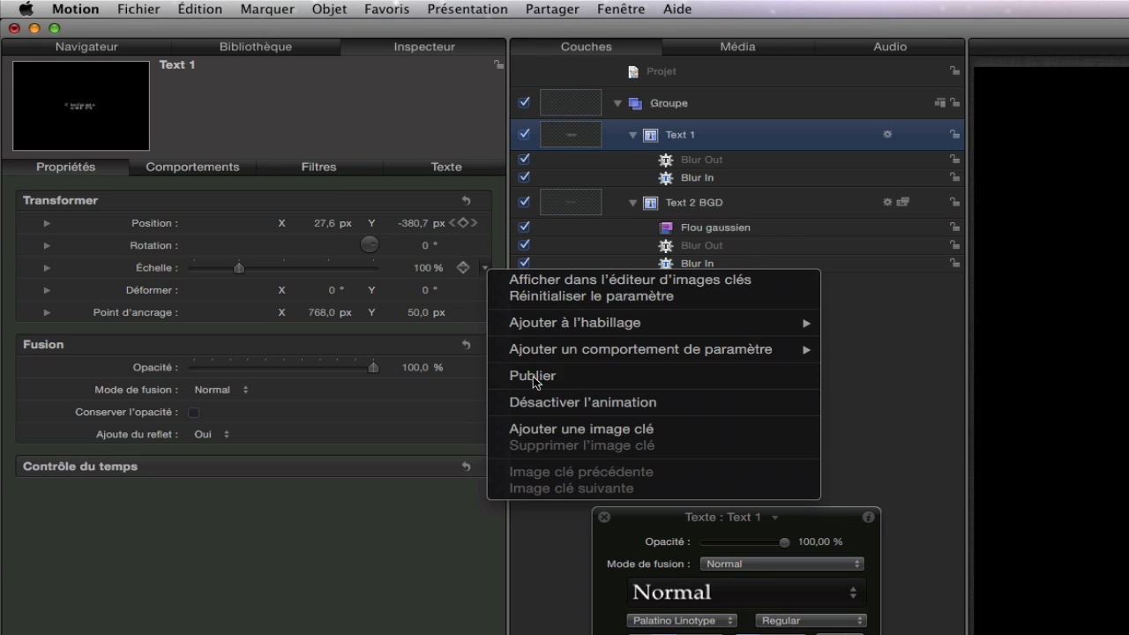
- Rename the published Échelle parameter in the project's published parameters as "echelle text 1"
click(661, 71)
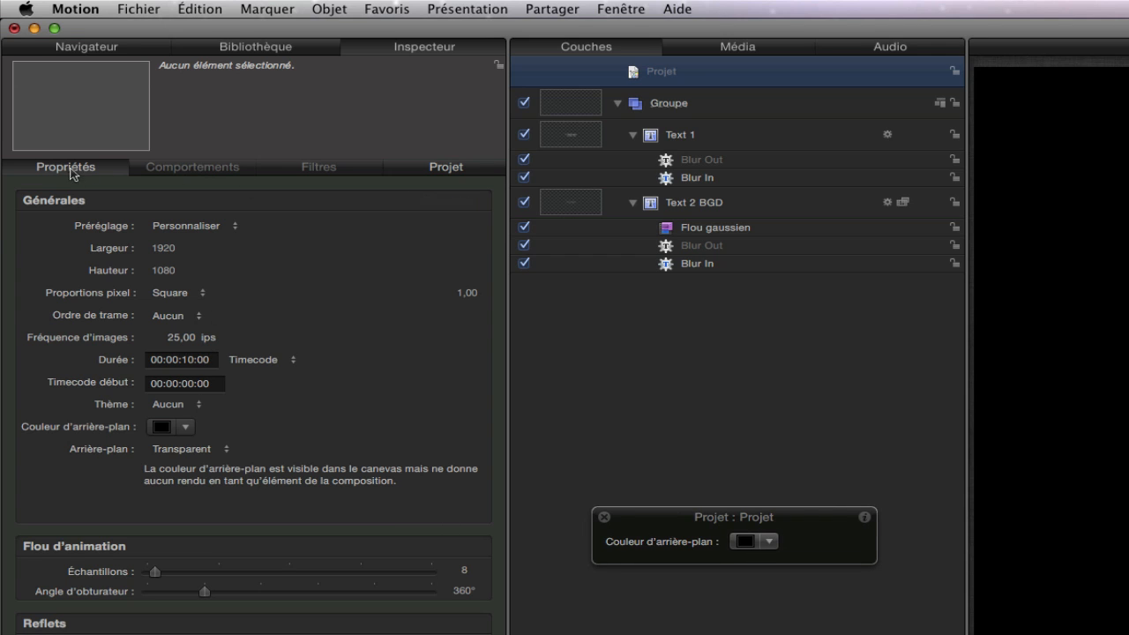
click(457, 173)
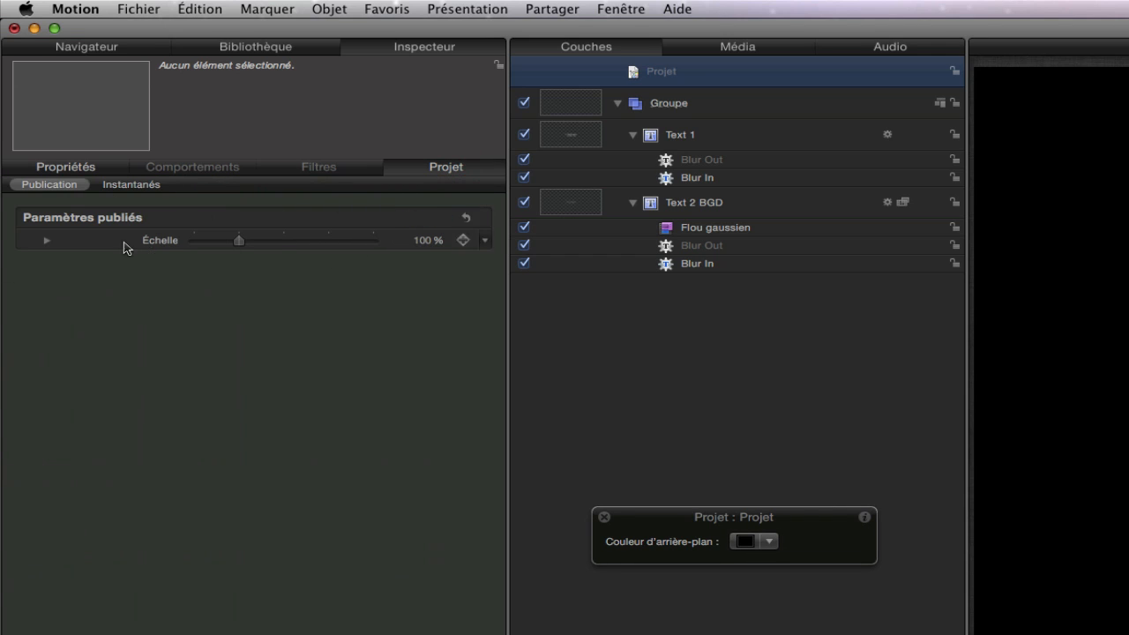
click(114, 248)
drag(122, 245, 137, 253)
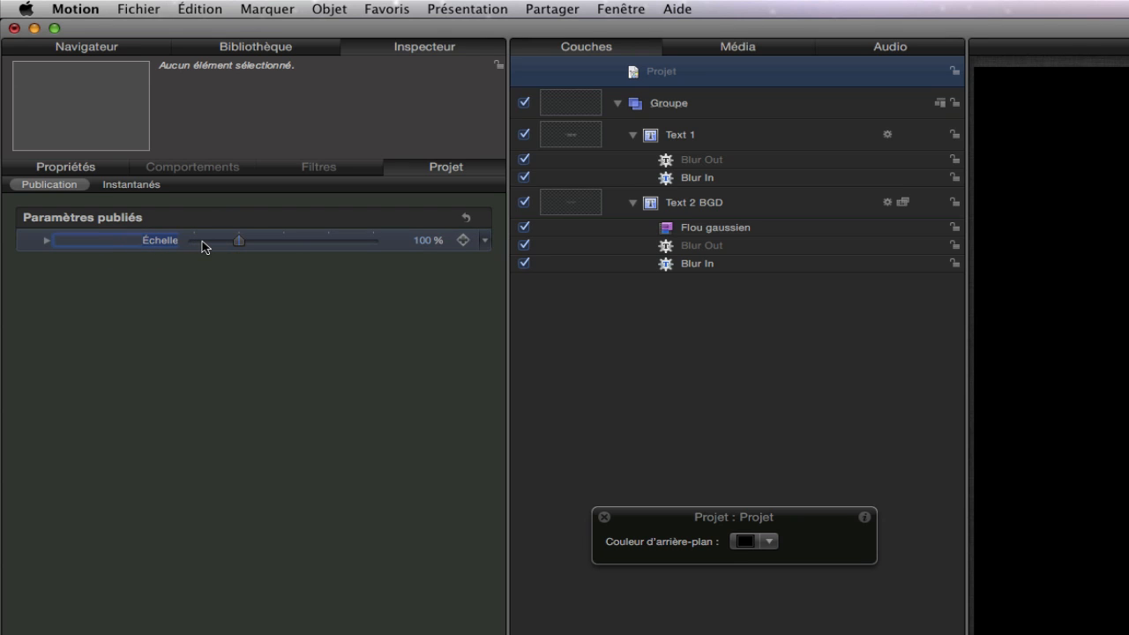
text(echell)
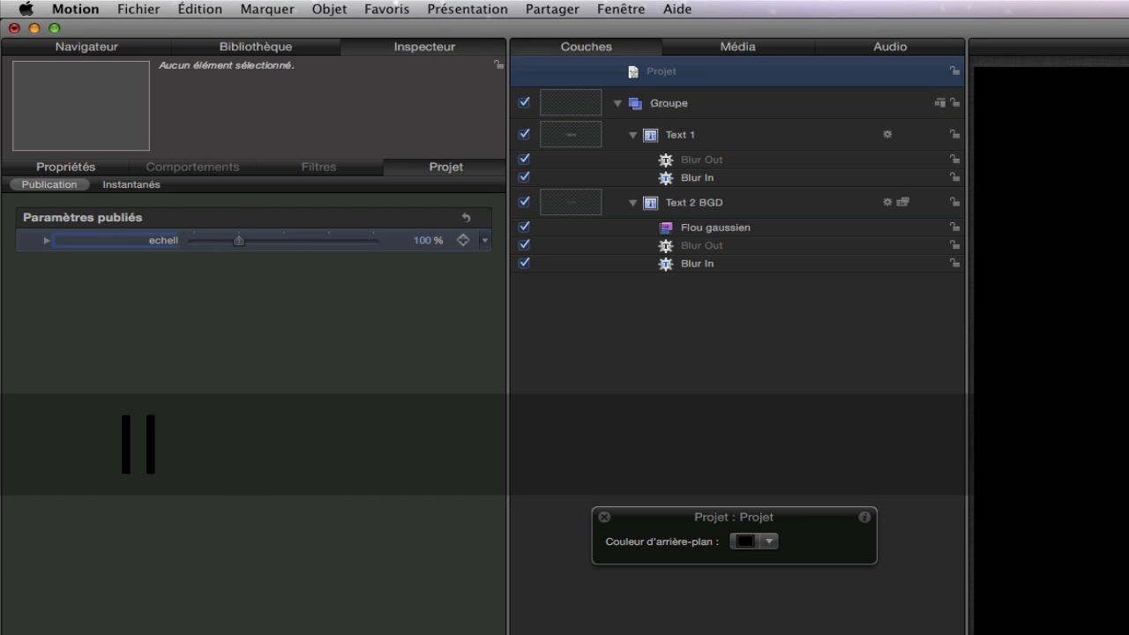
text(e text 1)
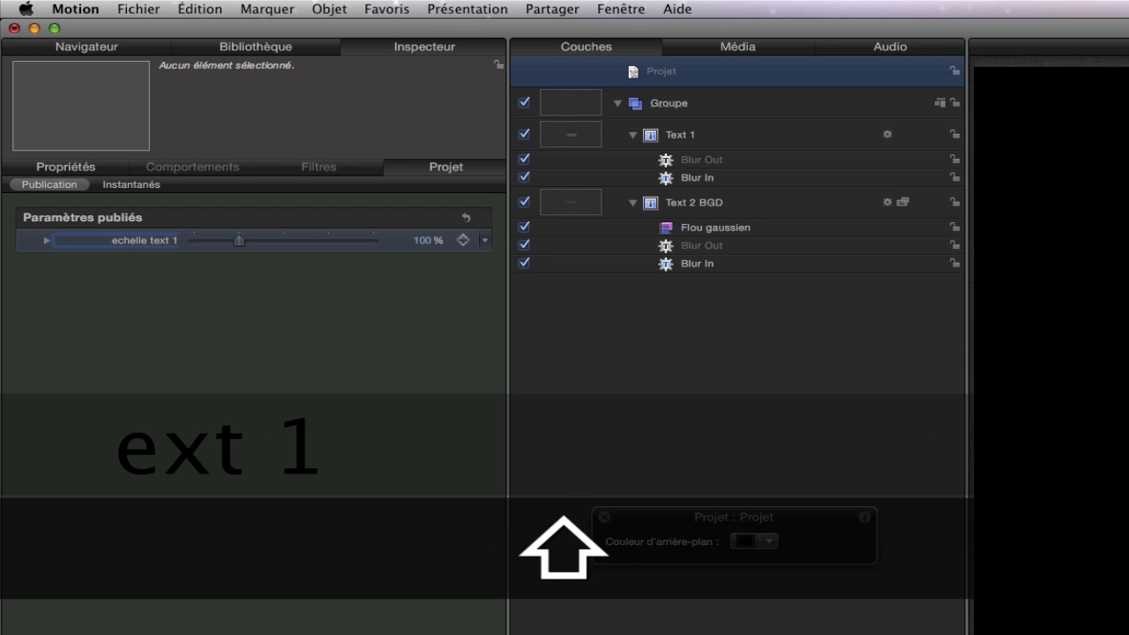
key(Return)
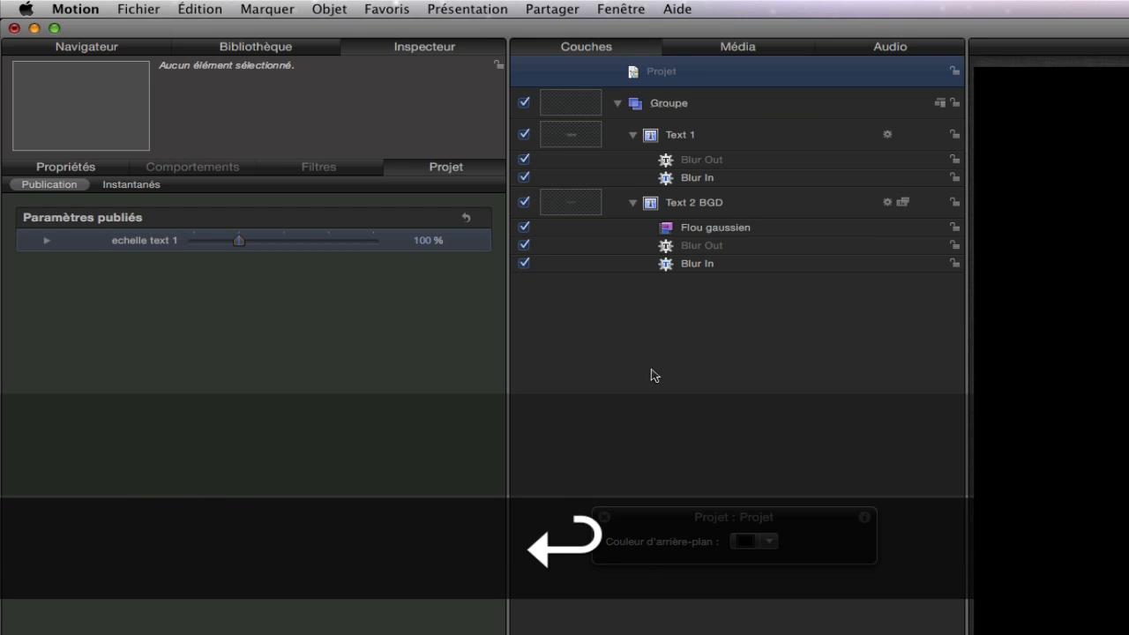
- Publish the Échelle (scale) parameter of the Text 2 BGD layer
click(747, 206)
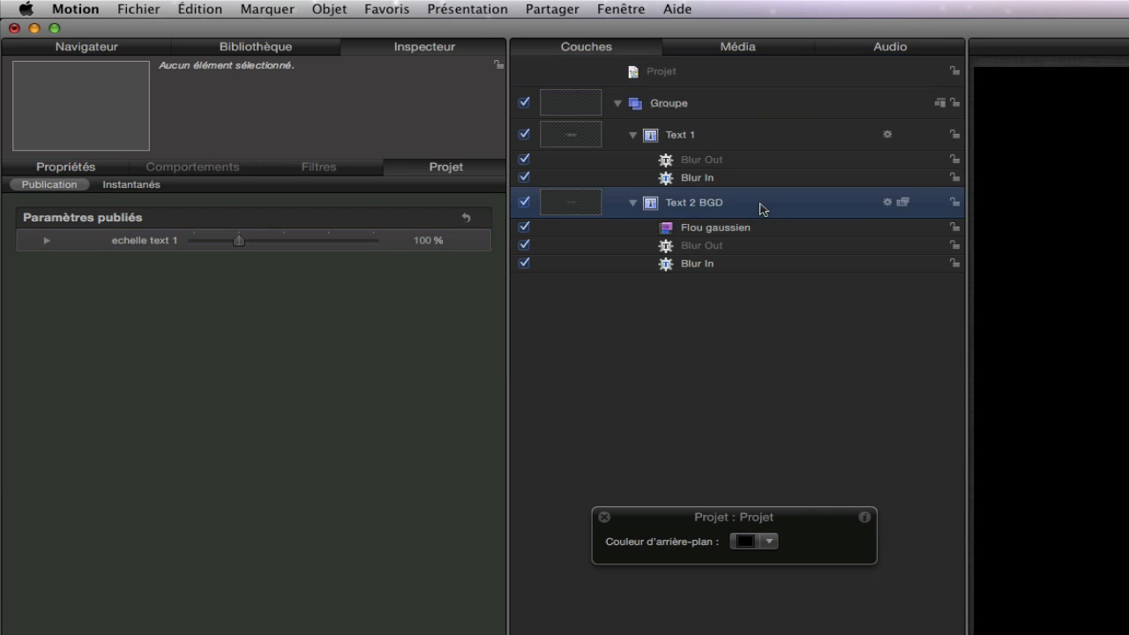
click(67, 169)
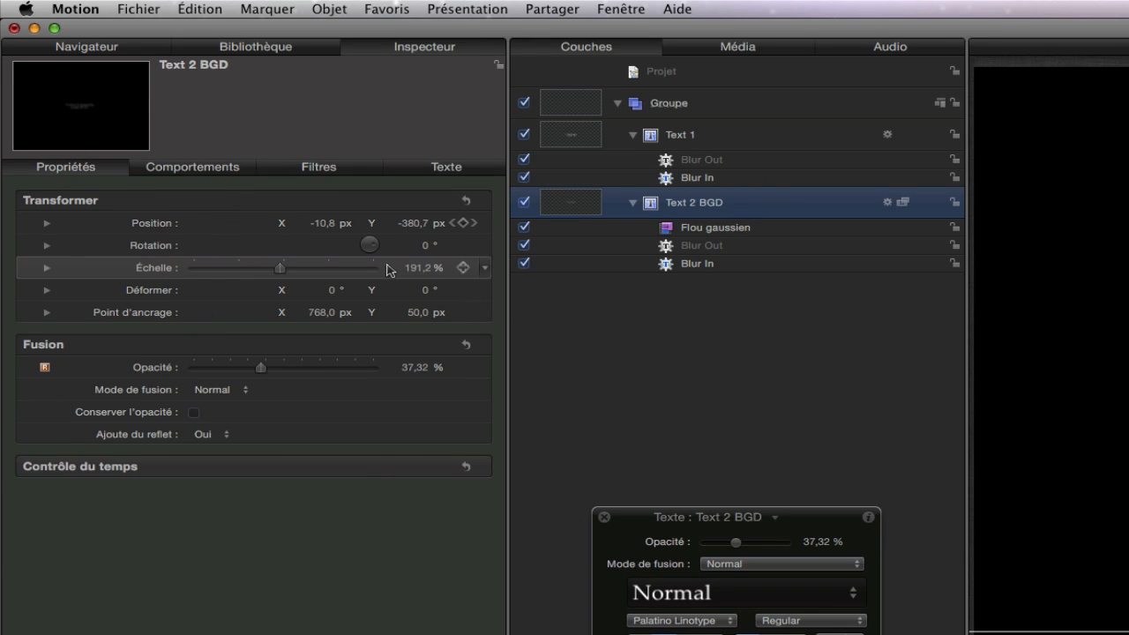
click(485, 270)
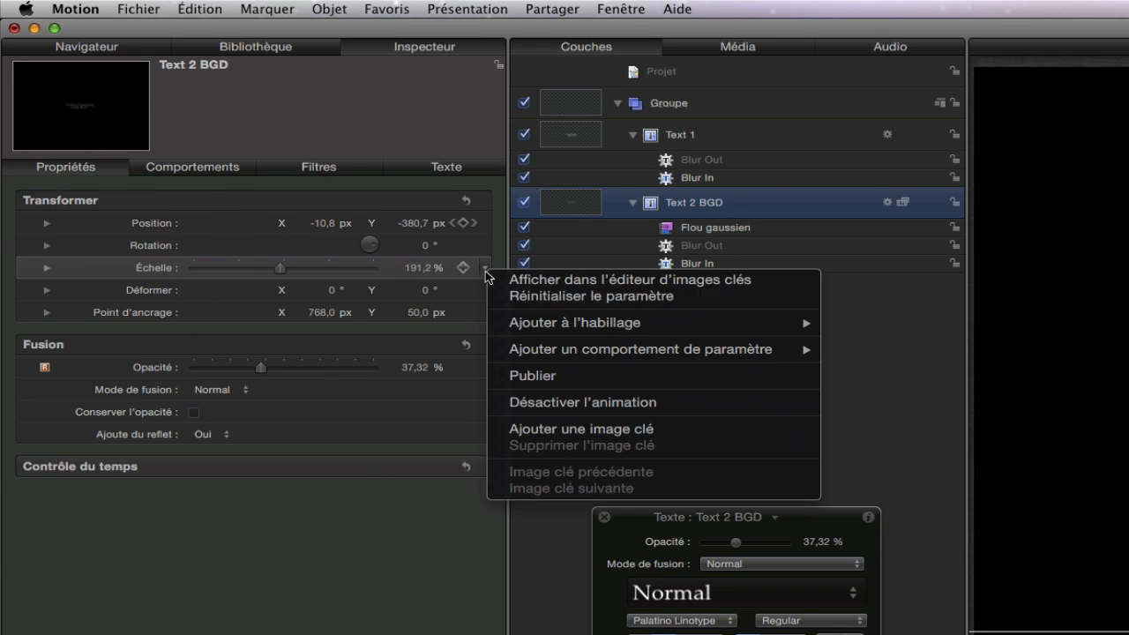
click(525, 376)
- Rename the second published Échelle parameter of the project as "echelle text 2"
click(705, 77)
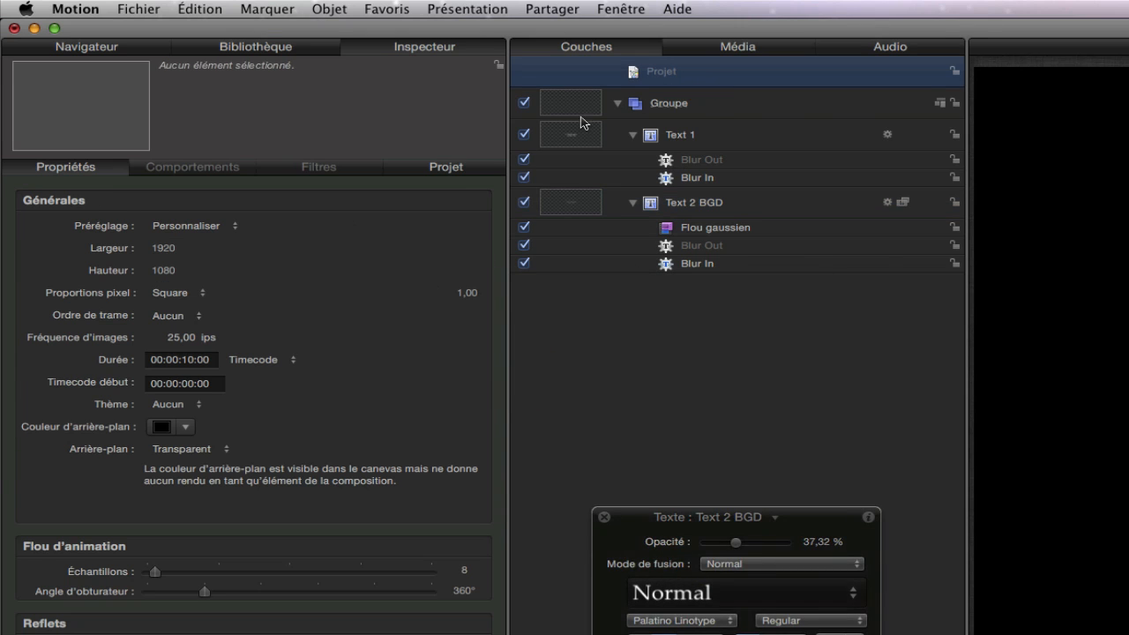
click(444, 167)
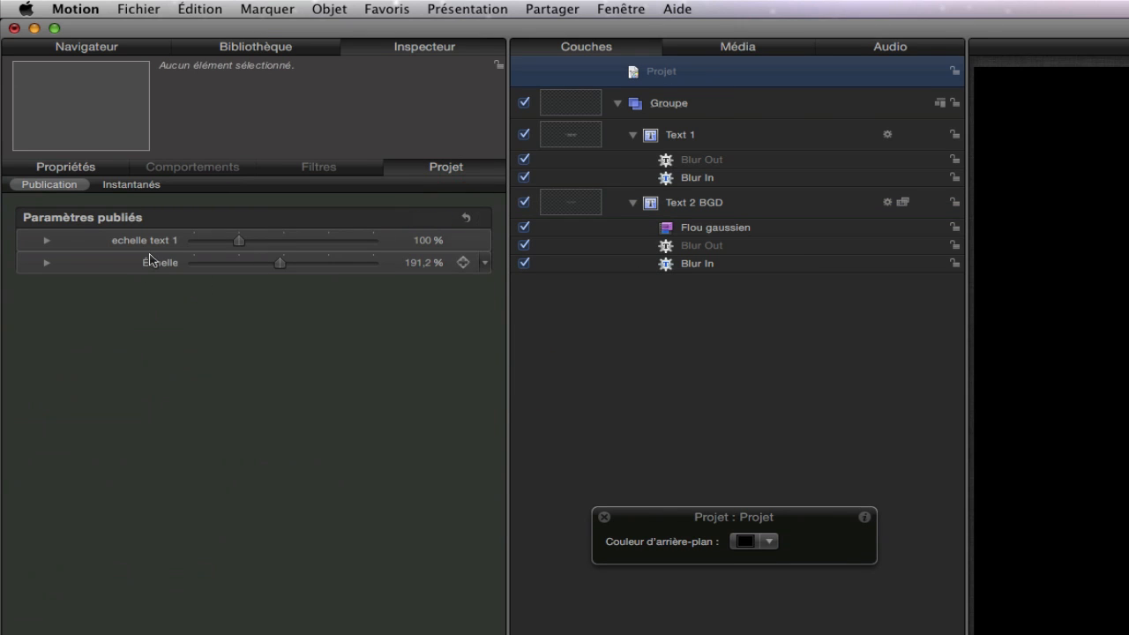
click(163, 264)
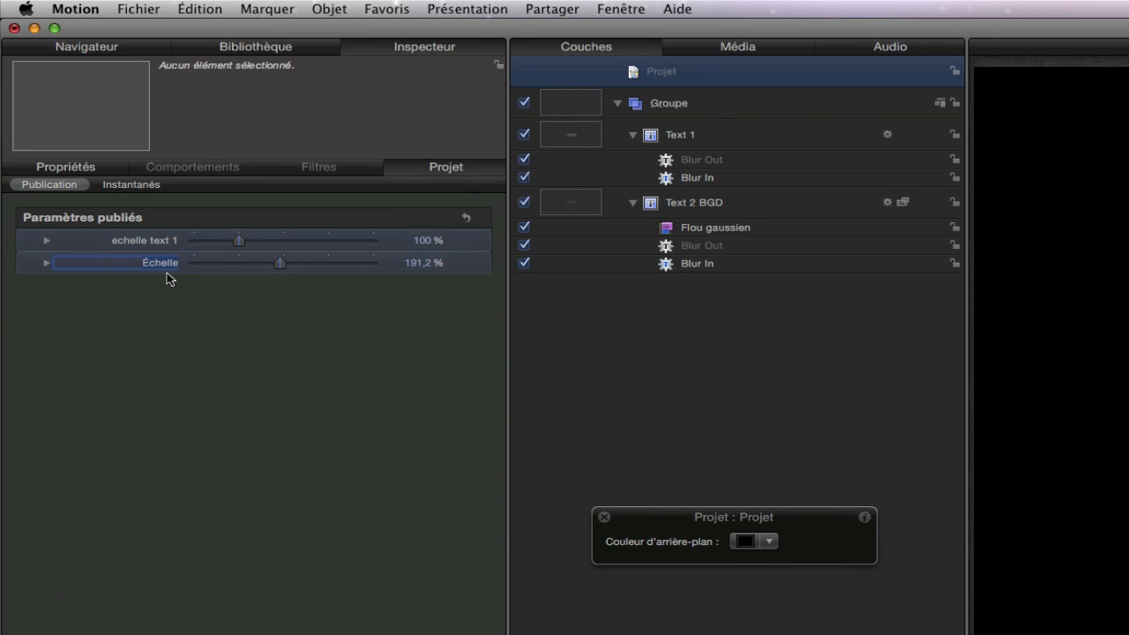
text(echelle et)
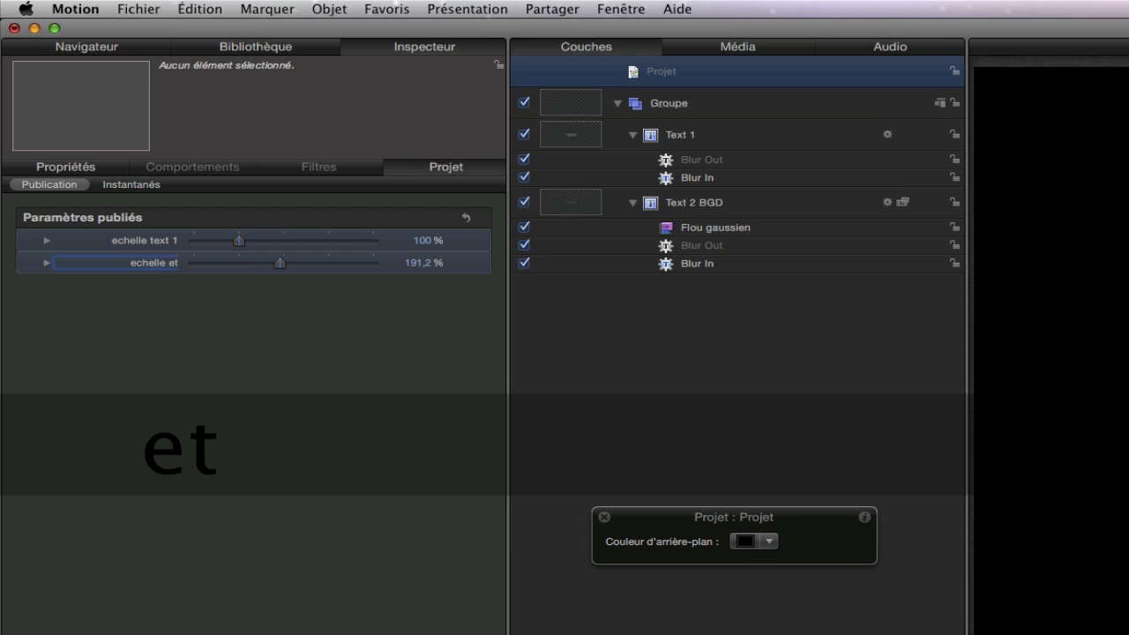
text(xt)
key(BackSpace)
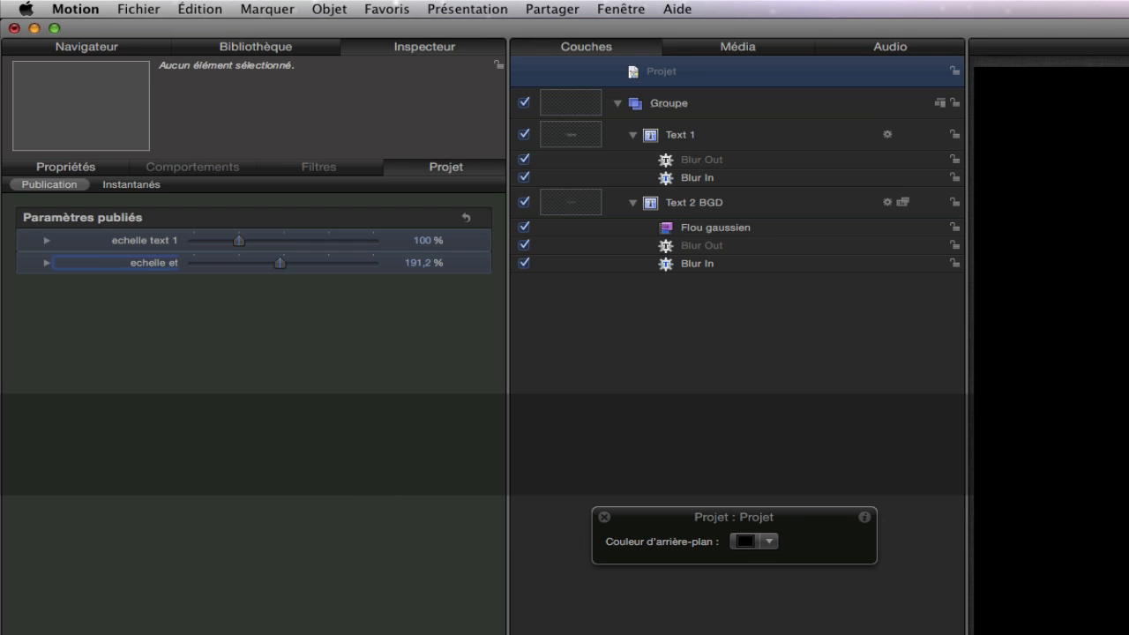
key(BackSpace)
key(BackSpace)
text(text 2)
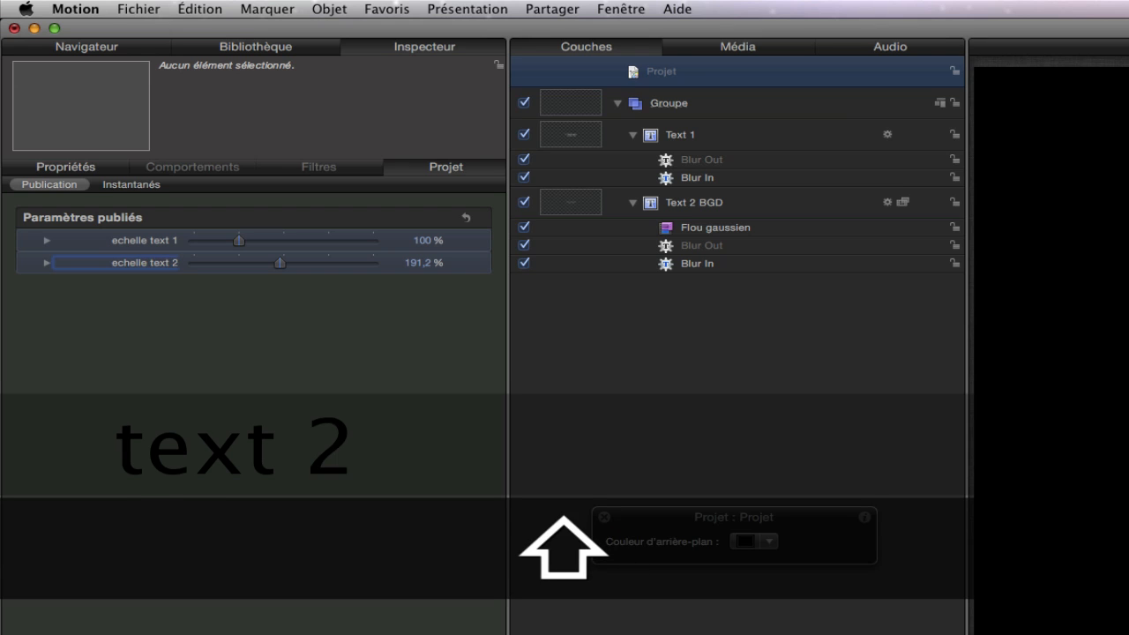
key(Return)
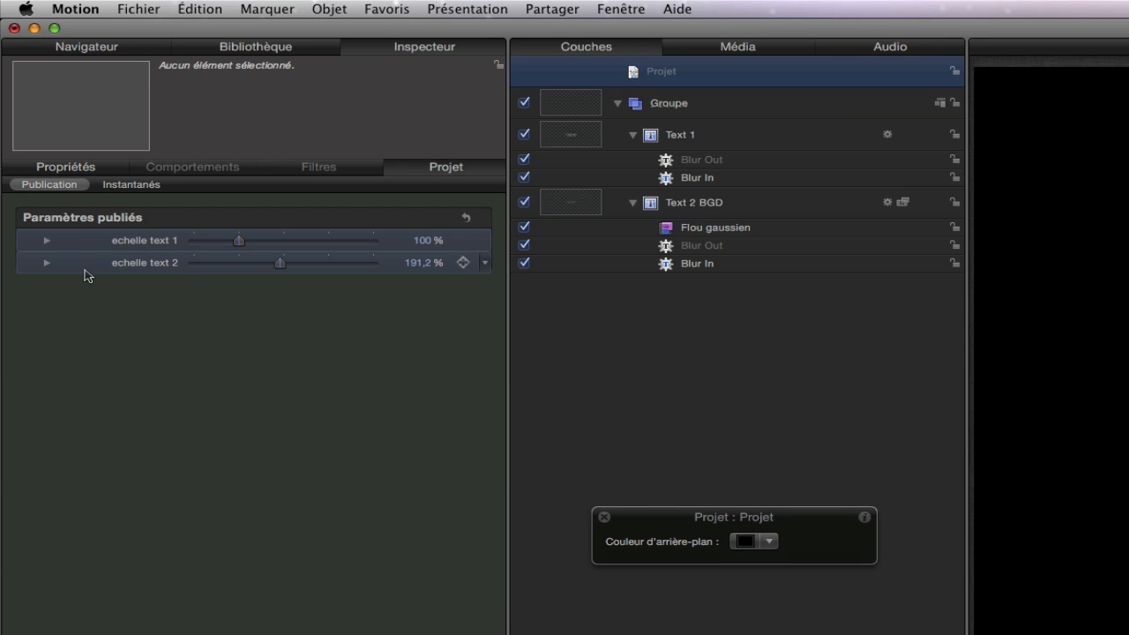
- Publish the Position parameter of the Text 1 layer
click(729, 140)
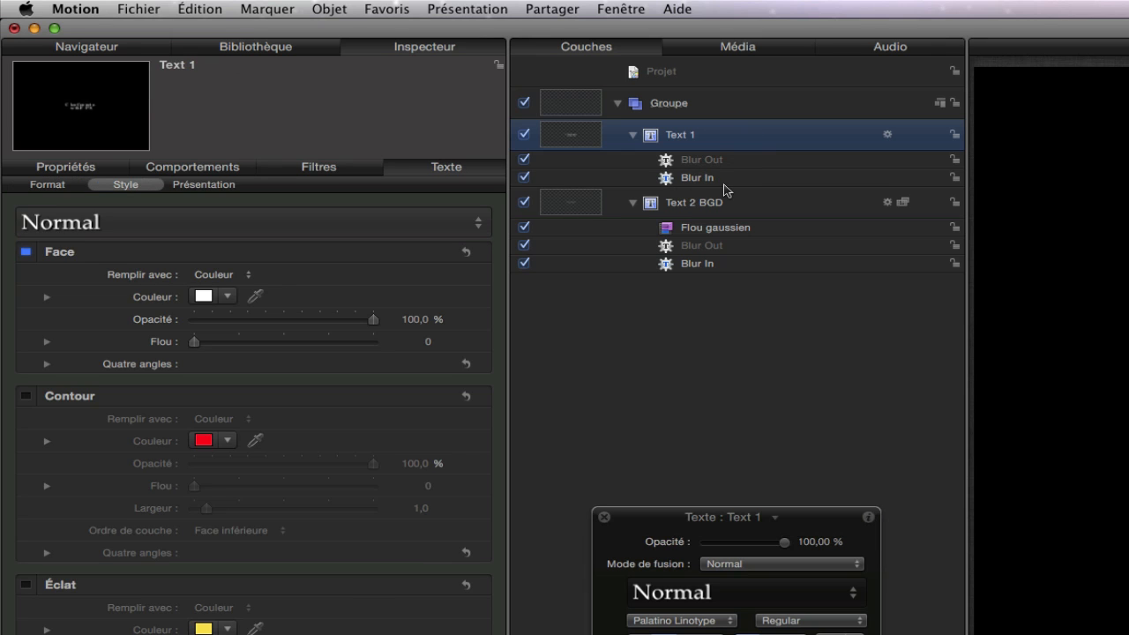
click(732, 179)
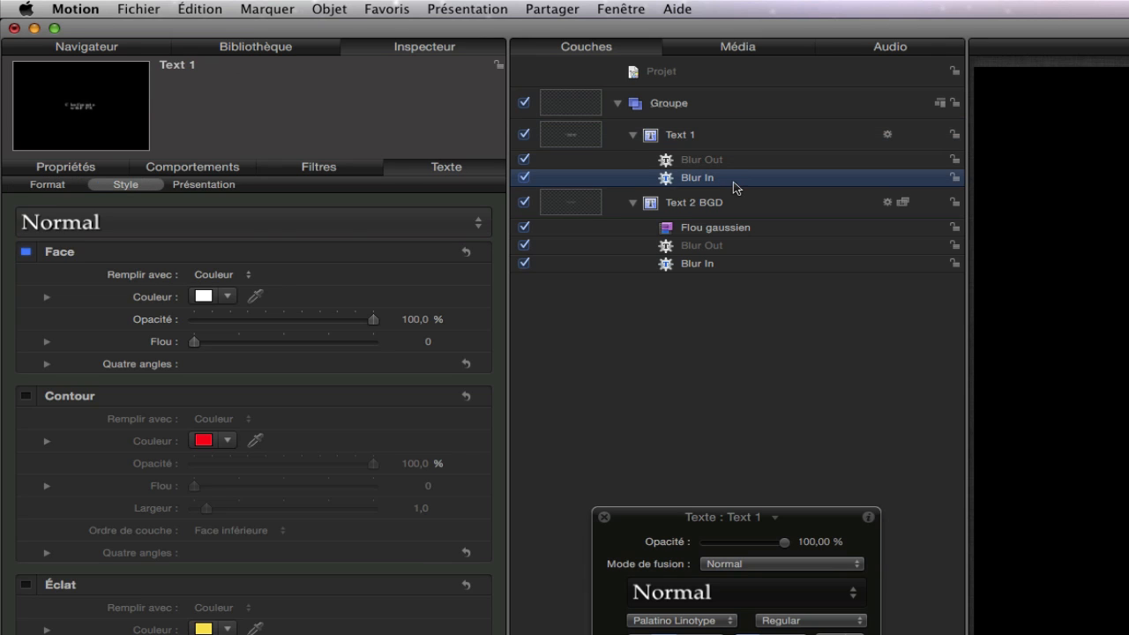
click(714, 136)
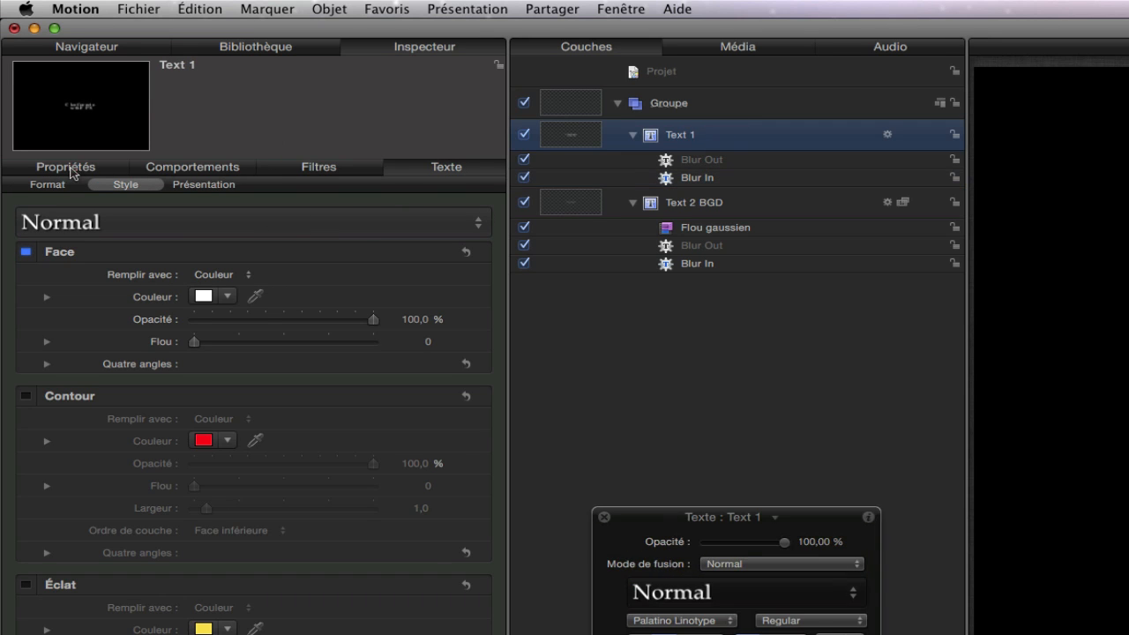
click(69, 167)
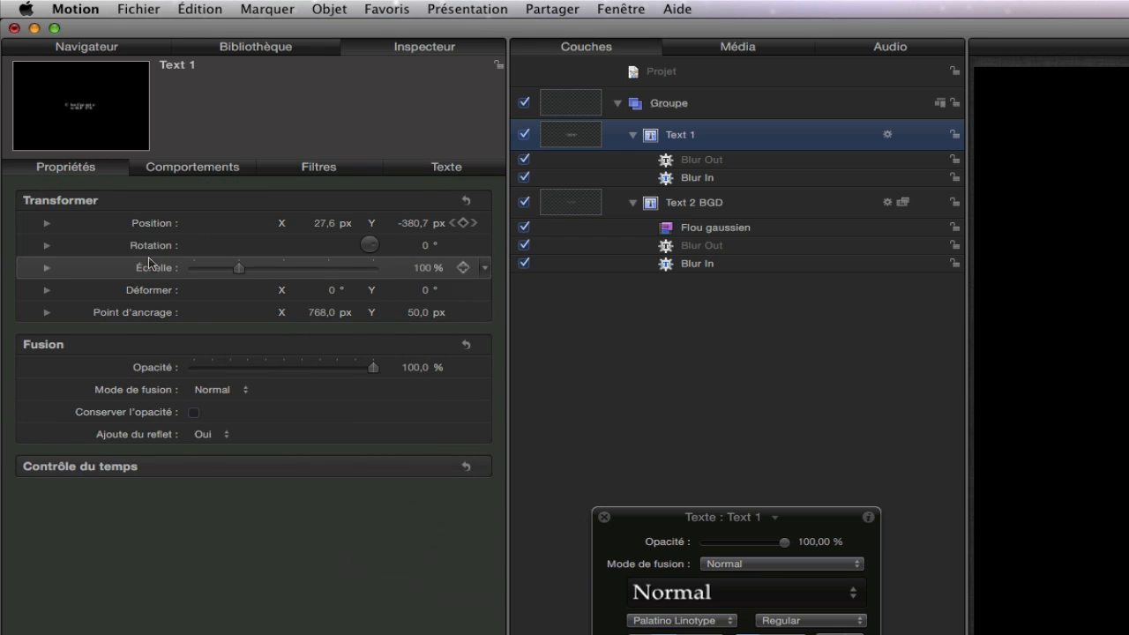
click(487, 225)
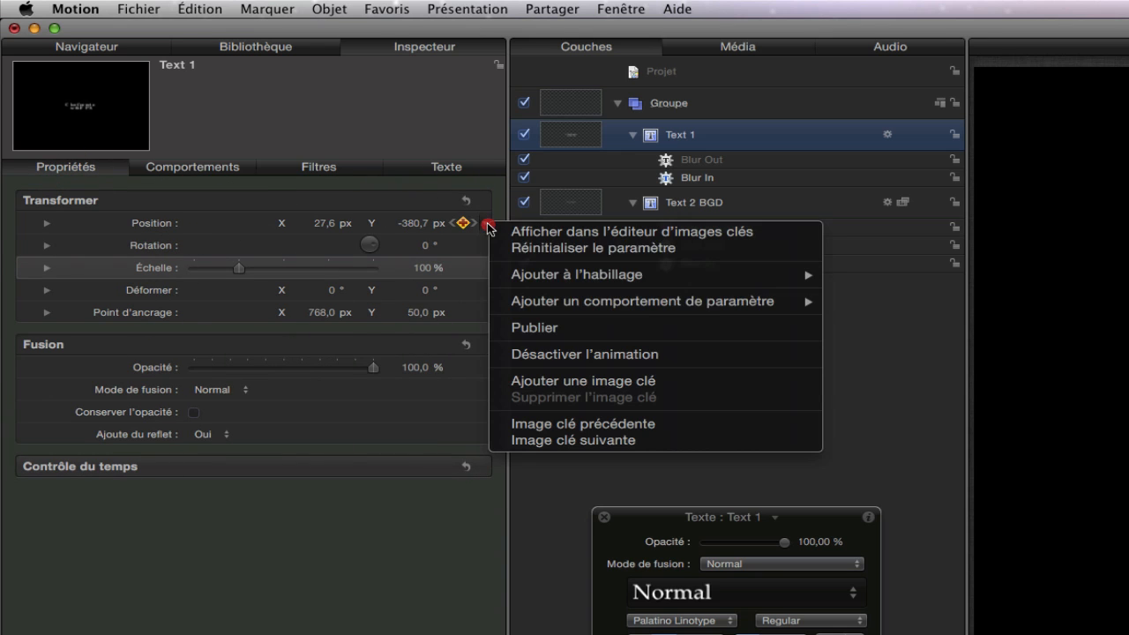
click(522, 329)
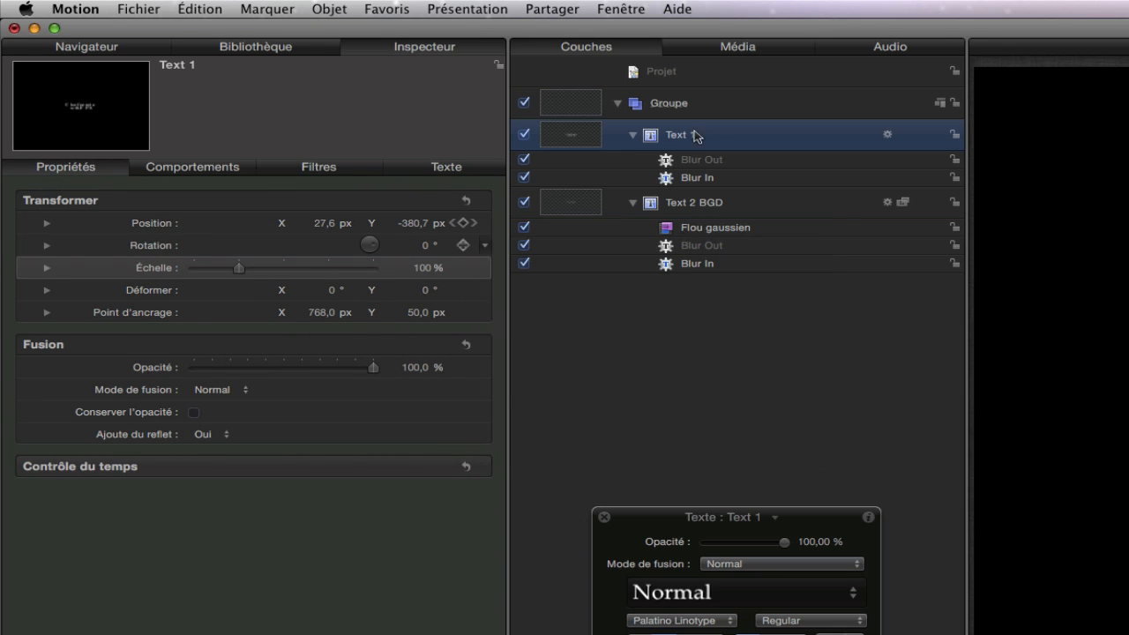
- Rename the newly published Position parameter in the project's published parameters as "Position text 1"
click(710, 76)
click(436, 172)
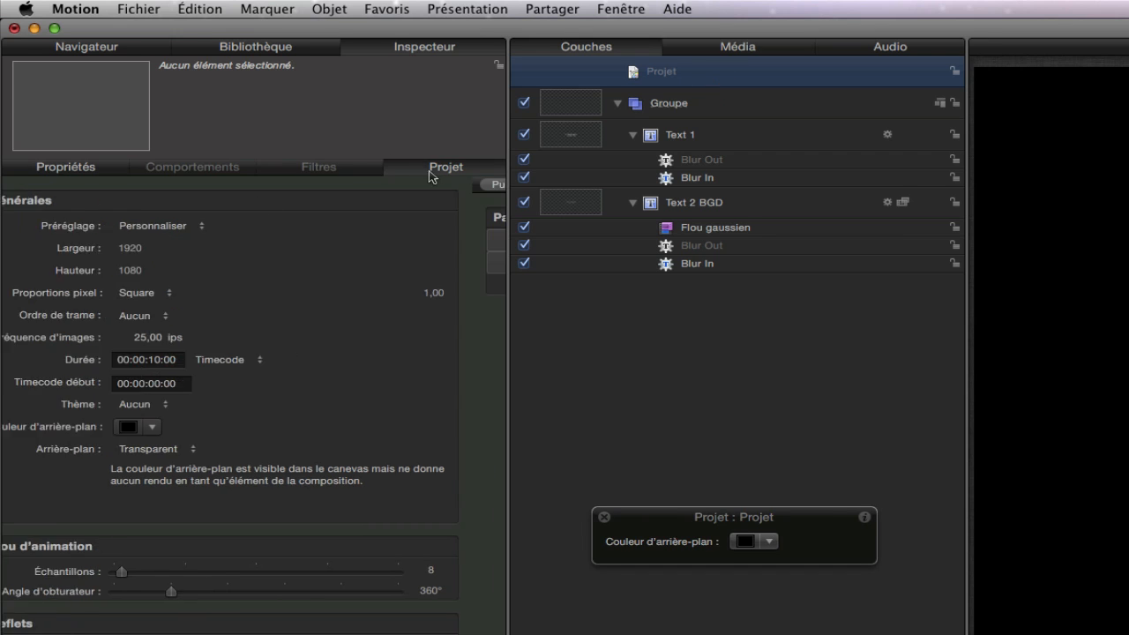
click(158, 285)
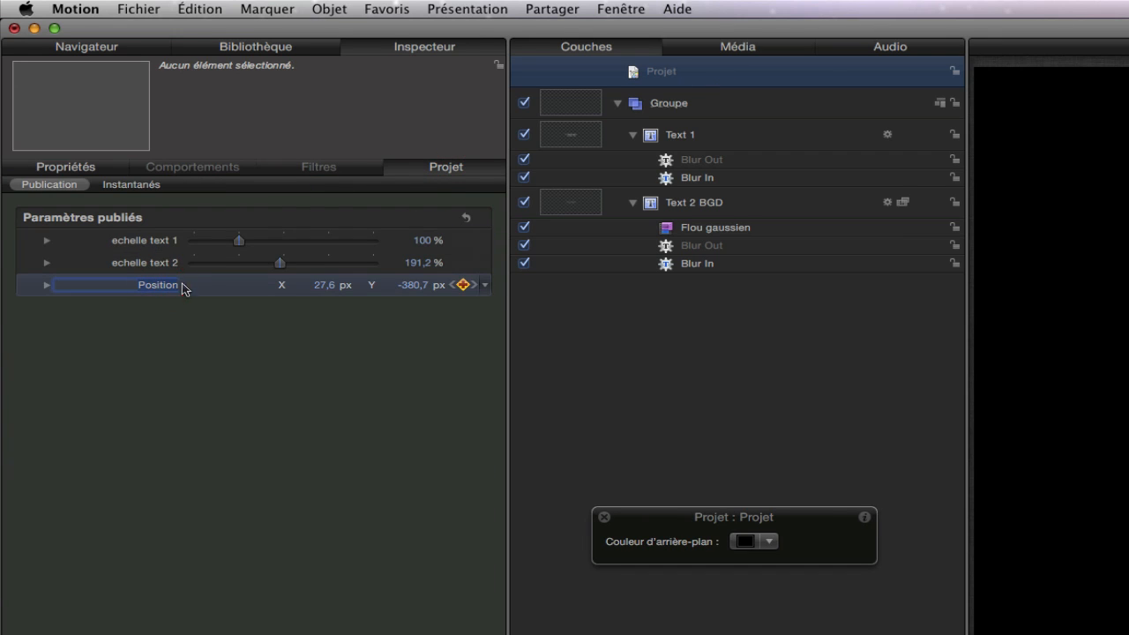
text(text 1)
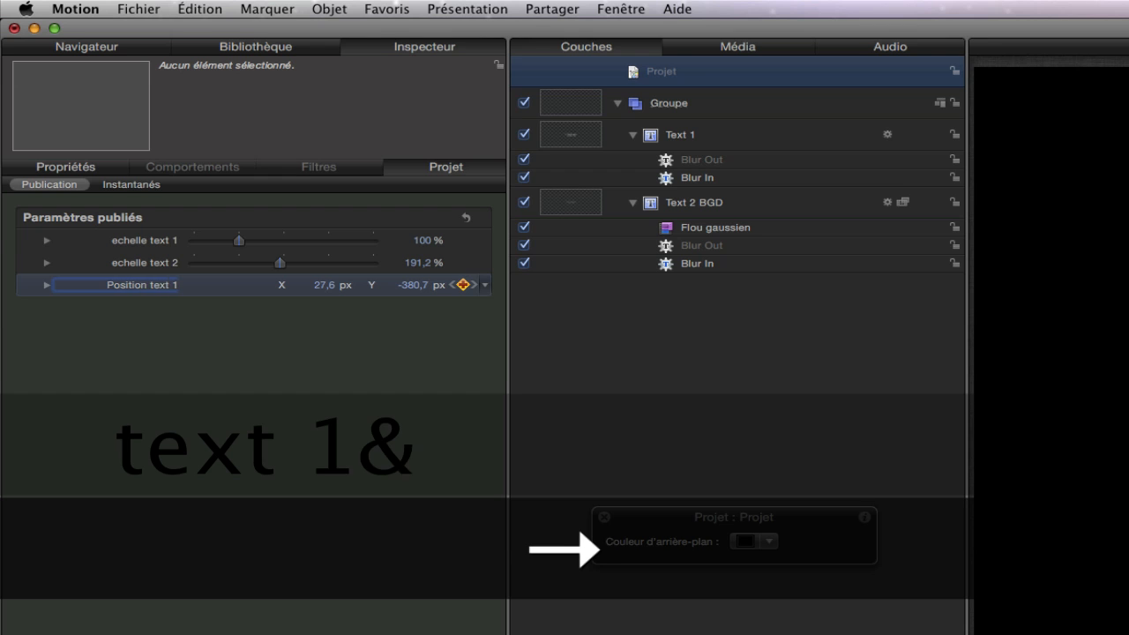
key(Return)
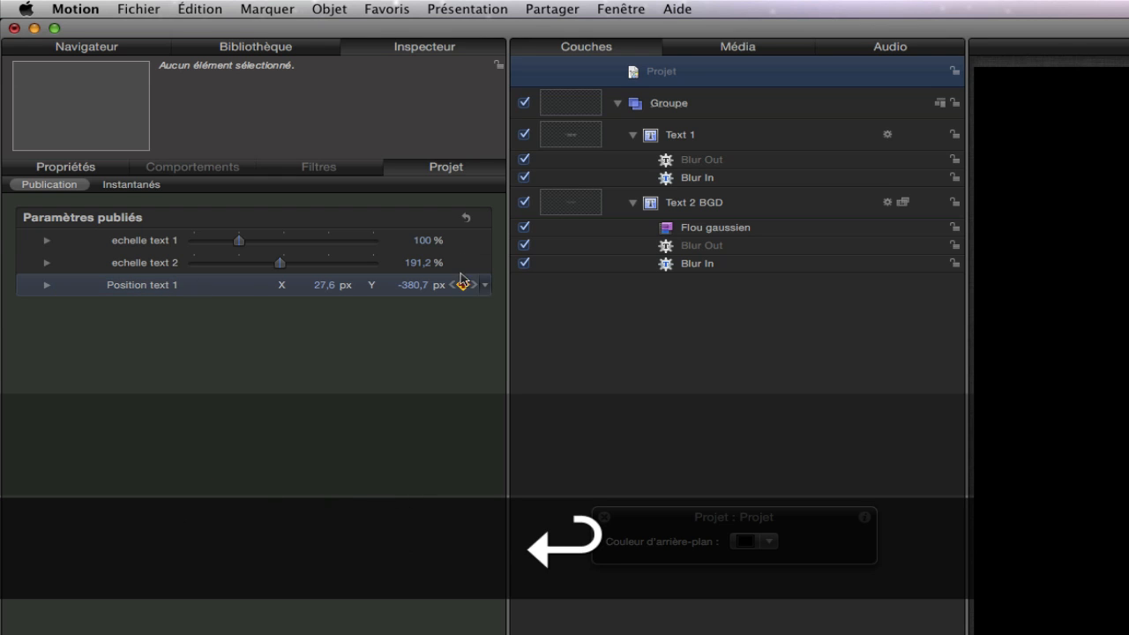
- Publish the Position parameter of the Text 2 BGD layer
click(715, 204)
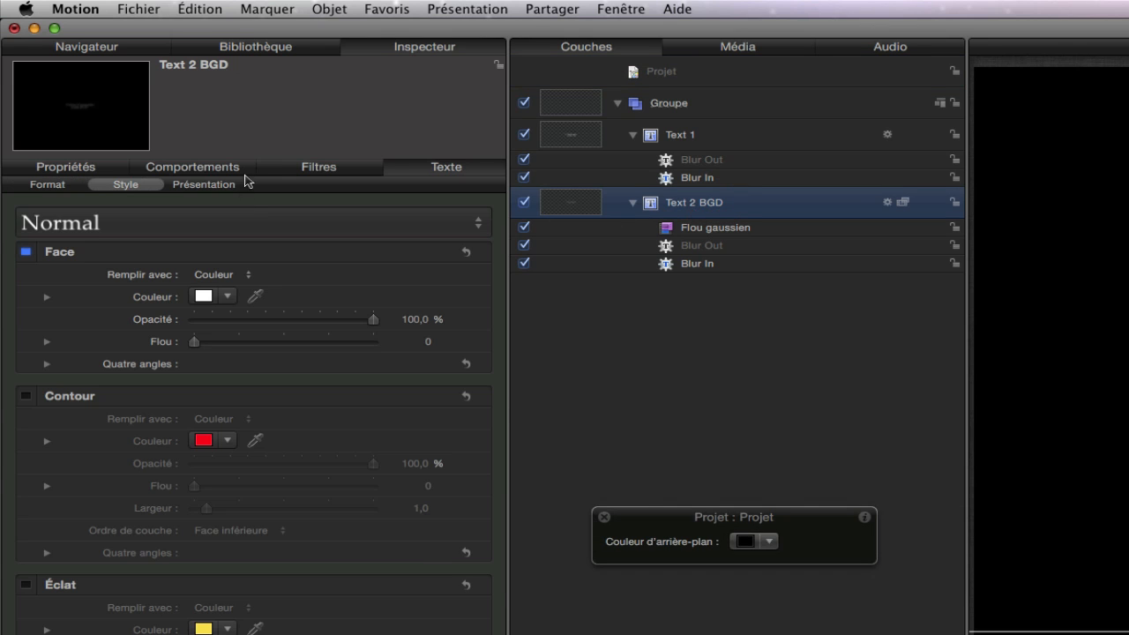
click(67, 167)
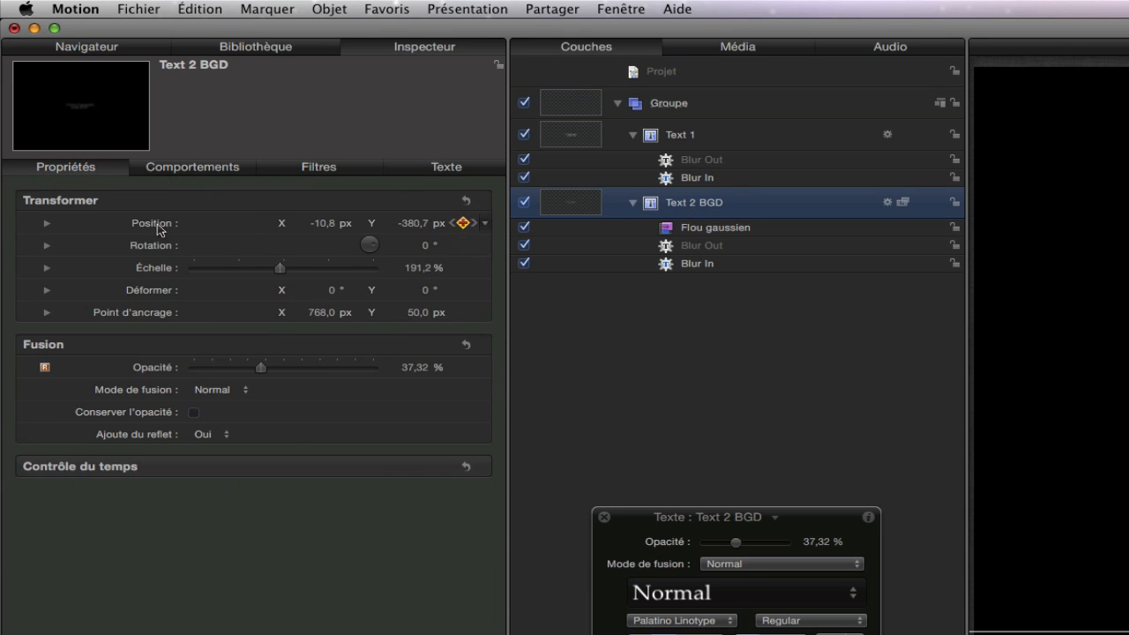
click(485, 224)
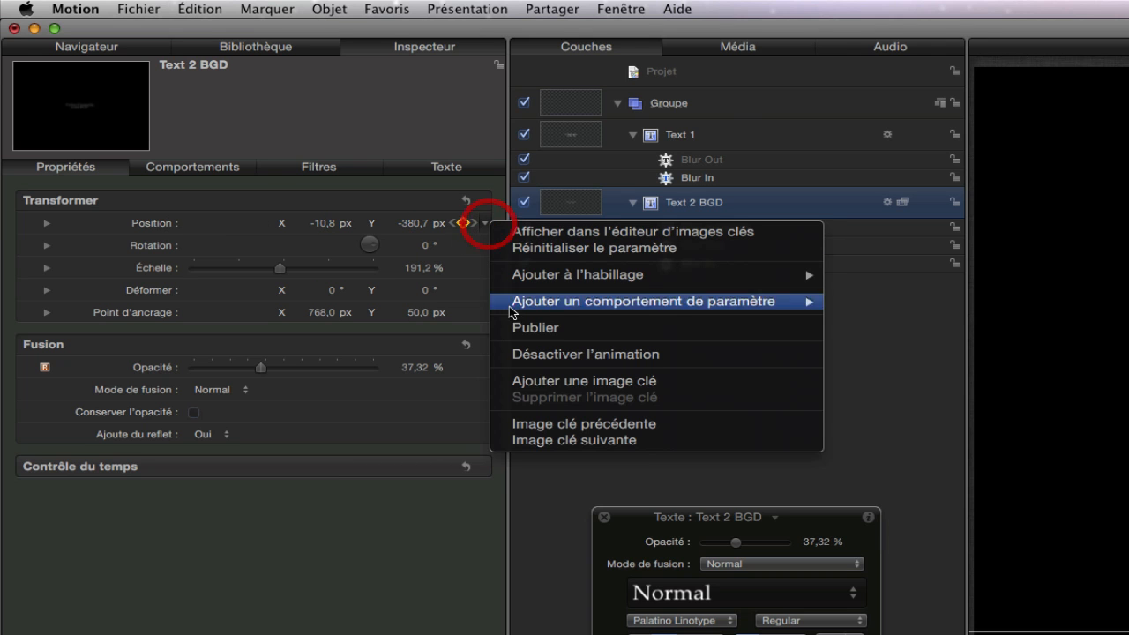
key(Escape)
- Rename the second published Position parameter of the project as "Position text 2"
click(693, 77)
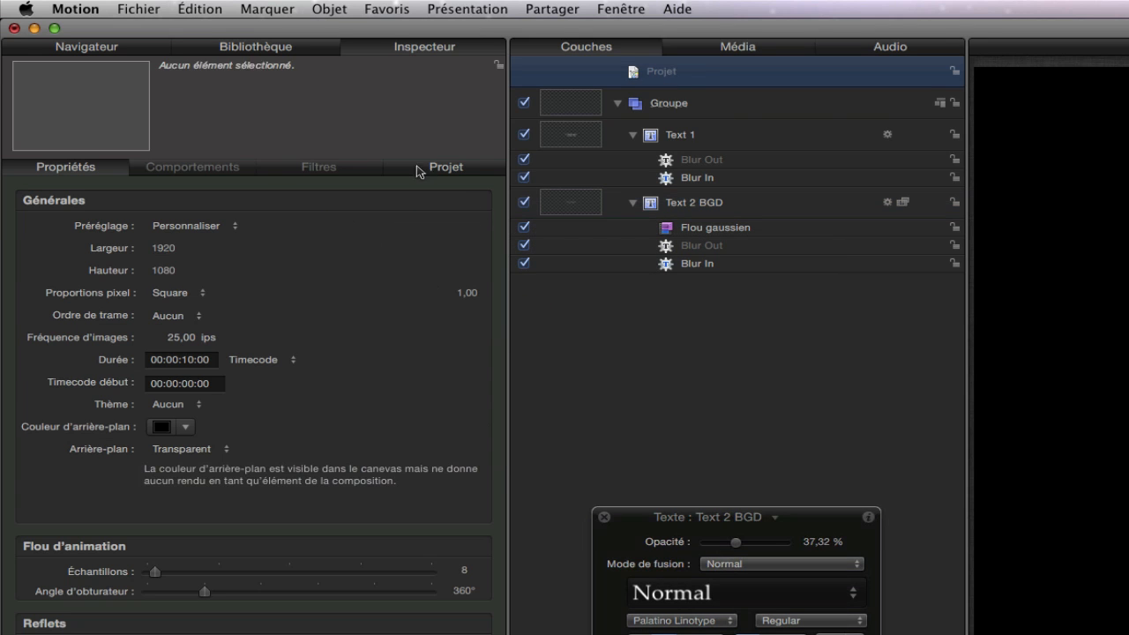
click(408, 171)
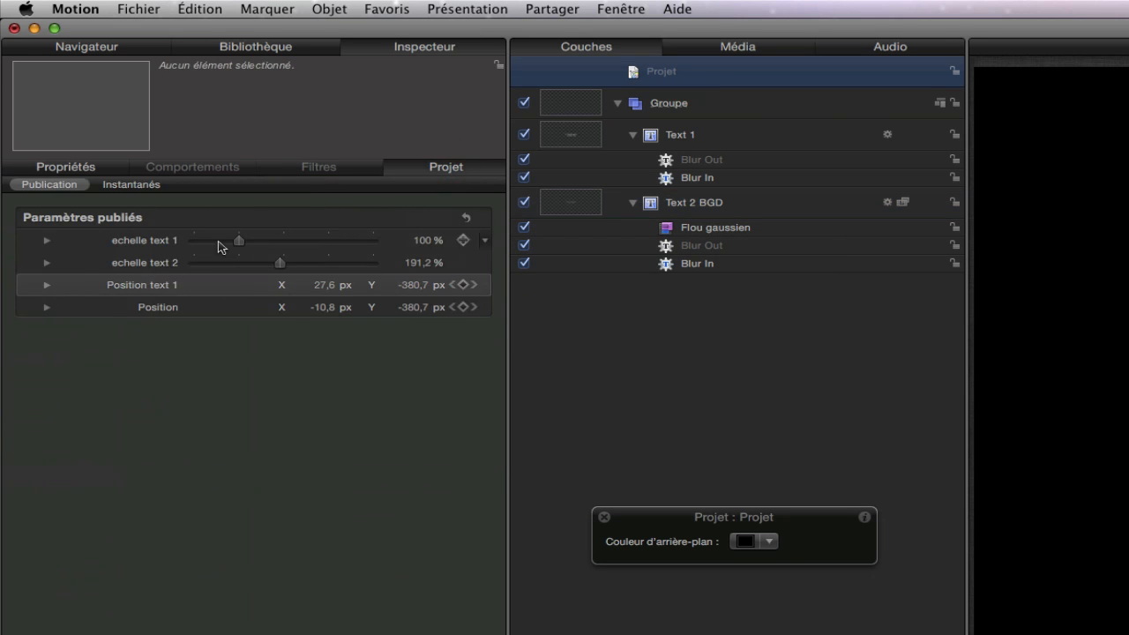
double_click(150, 309)
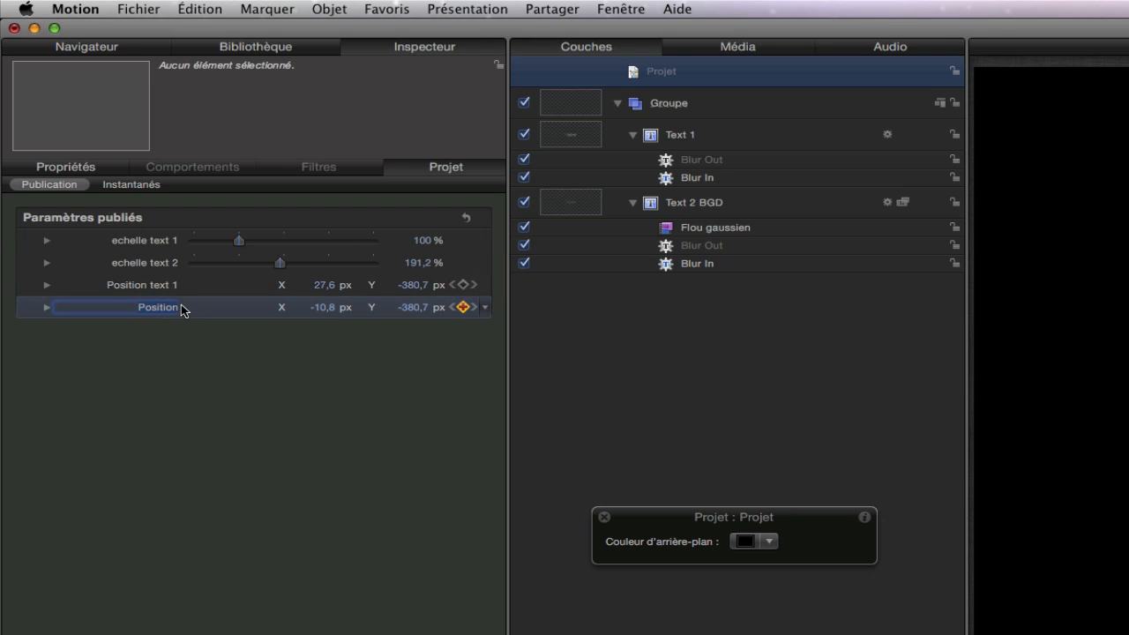
text(text 2)
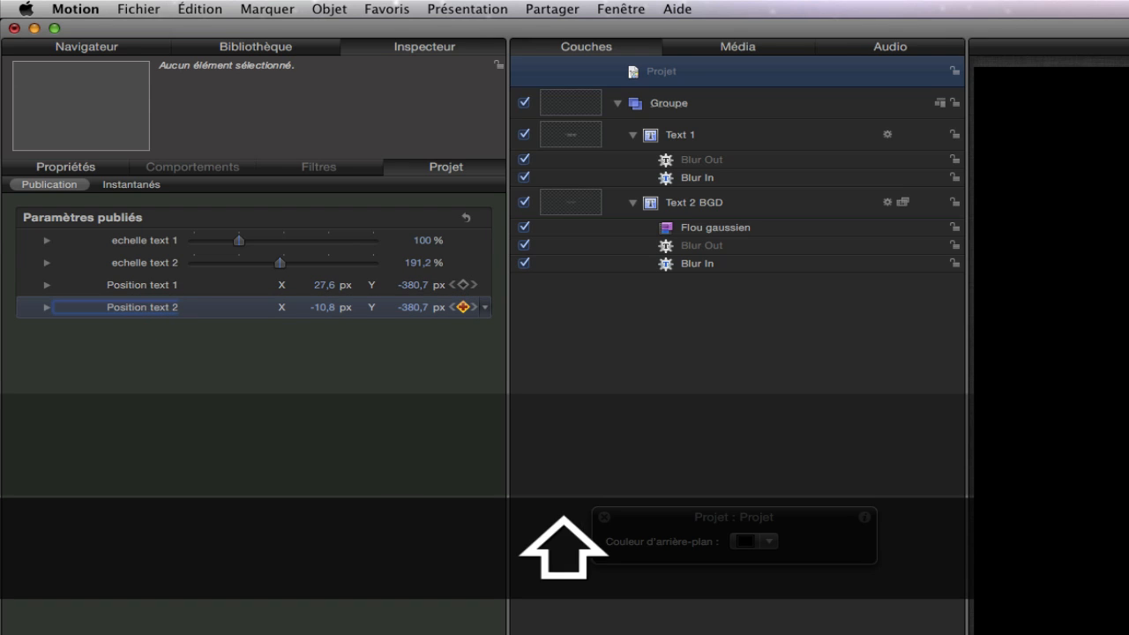
key(Return)
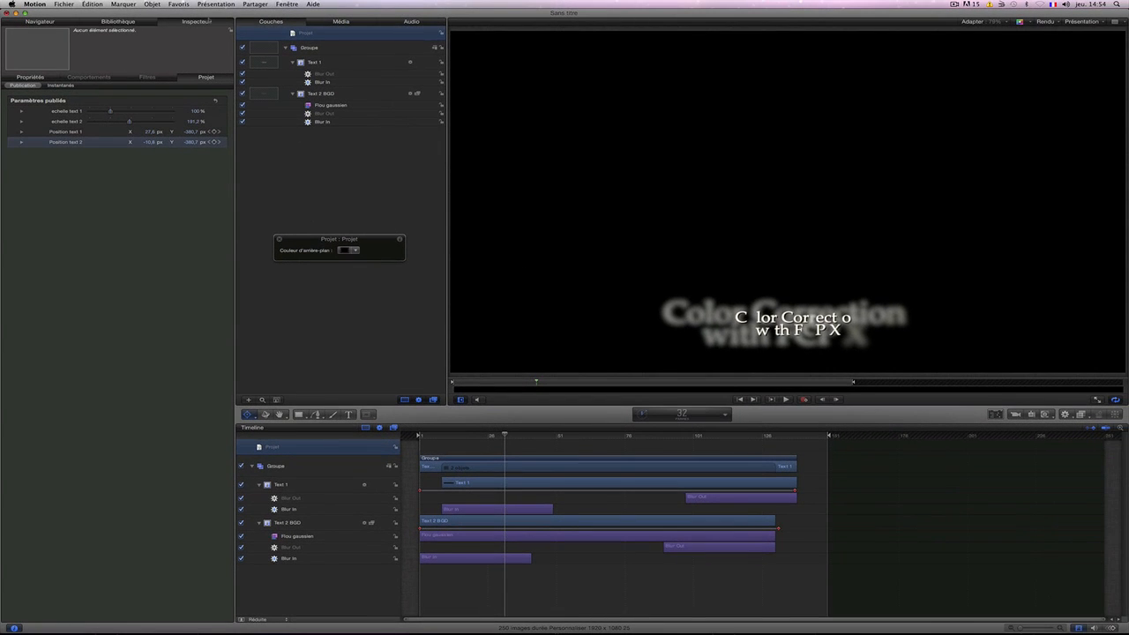
- Save the project as a Final Cut Pro title named "Anim text color 2" in the Anim FRED category, without including unused media
click(65, 4)
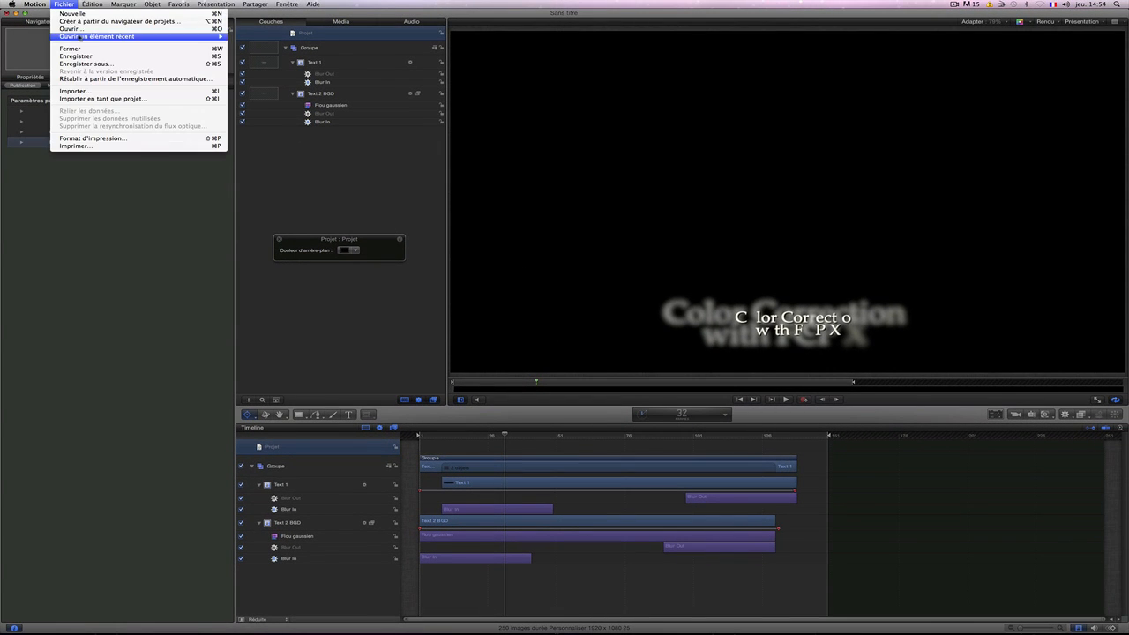
click(85, 63)
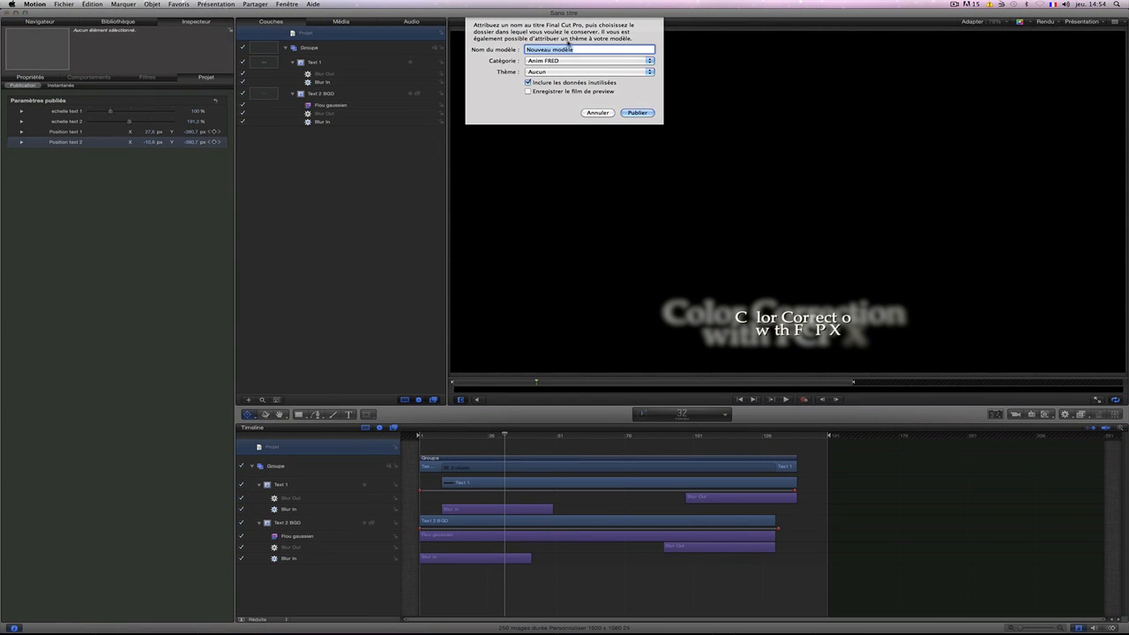
drag(574, 49, 501, 49)
text(Anim)
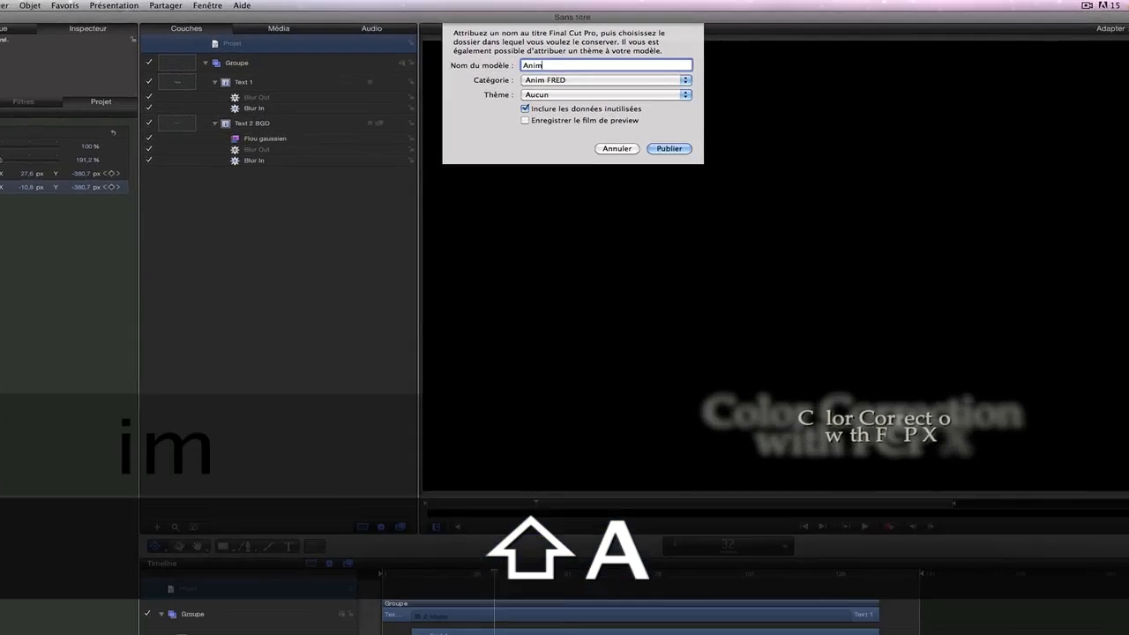
text( text col)
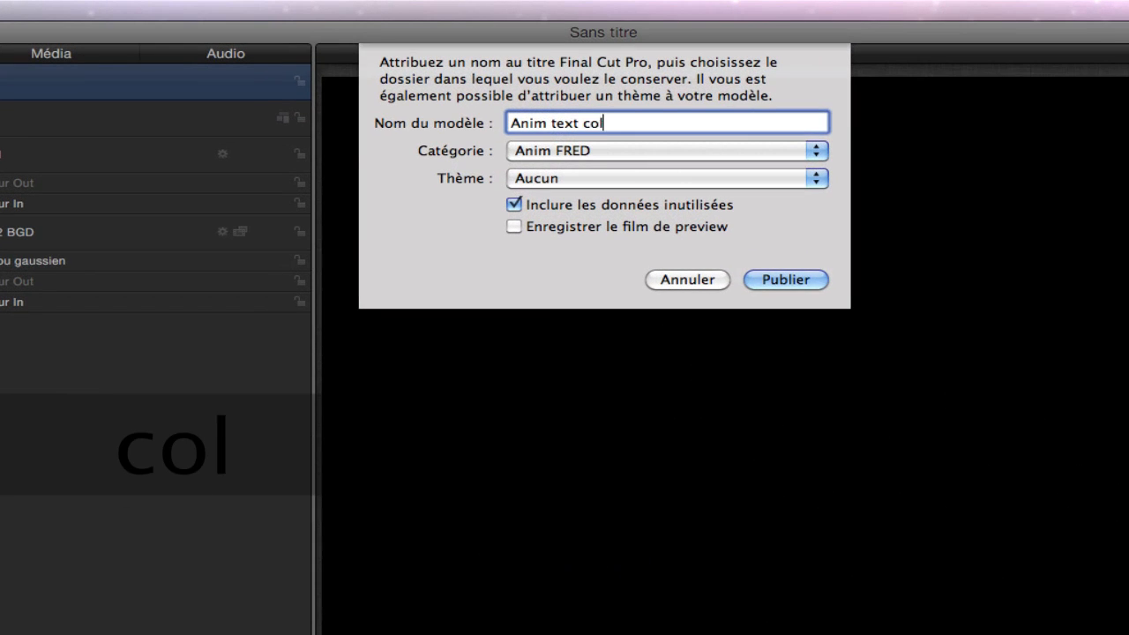
text(or 2)
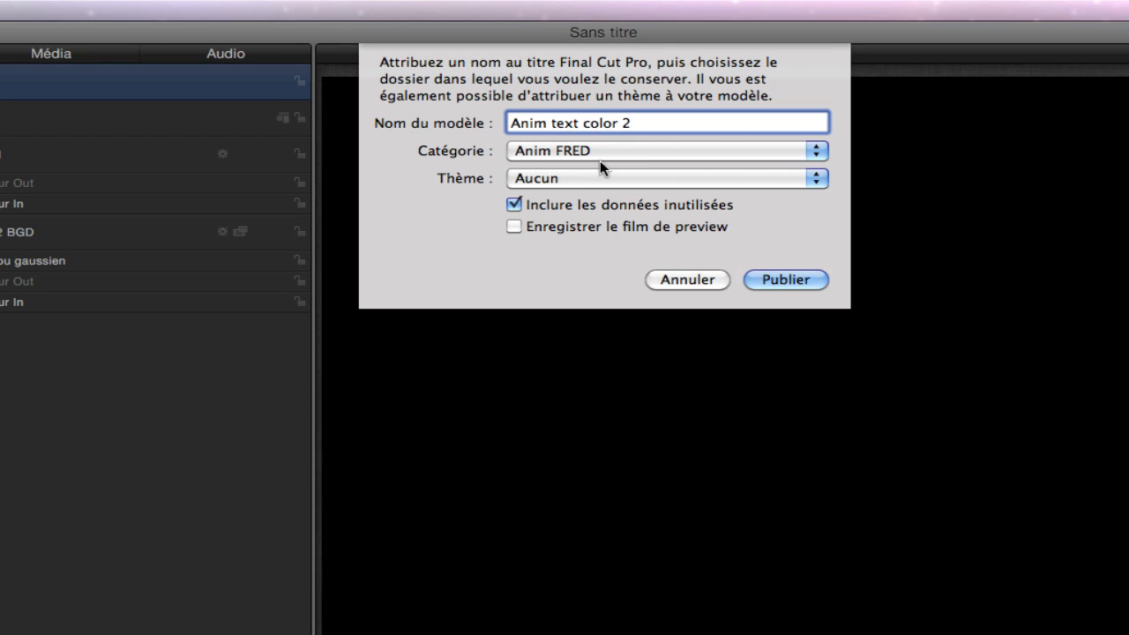
click(519, 208)
click(807, 280)
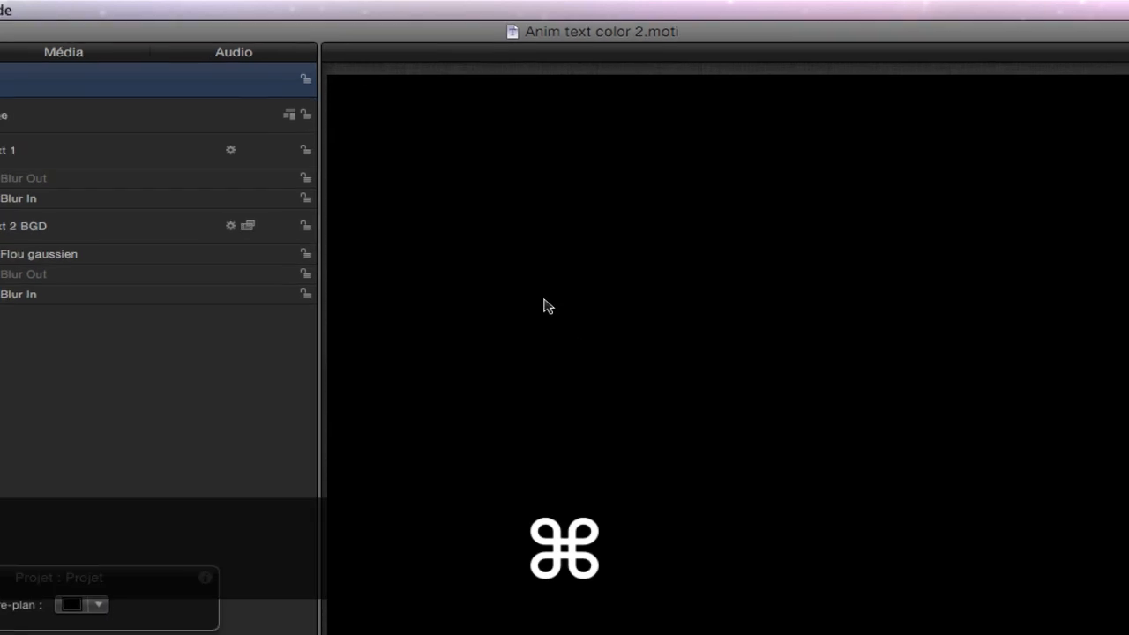
- Switch to Final Cut Pro and add the Anim text color 2 title from the Anim FRED category above the Nature clip after the existing title
key(super+Tab)
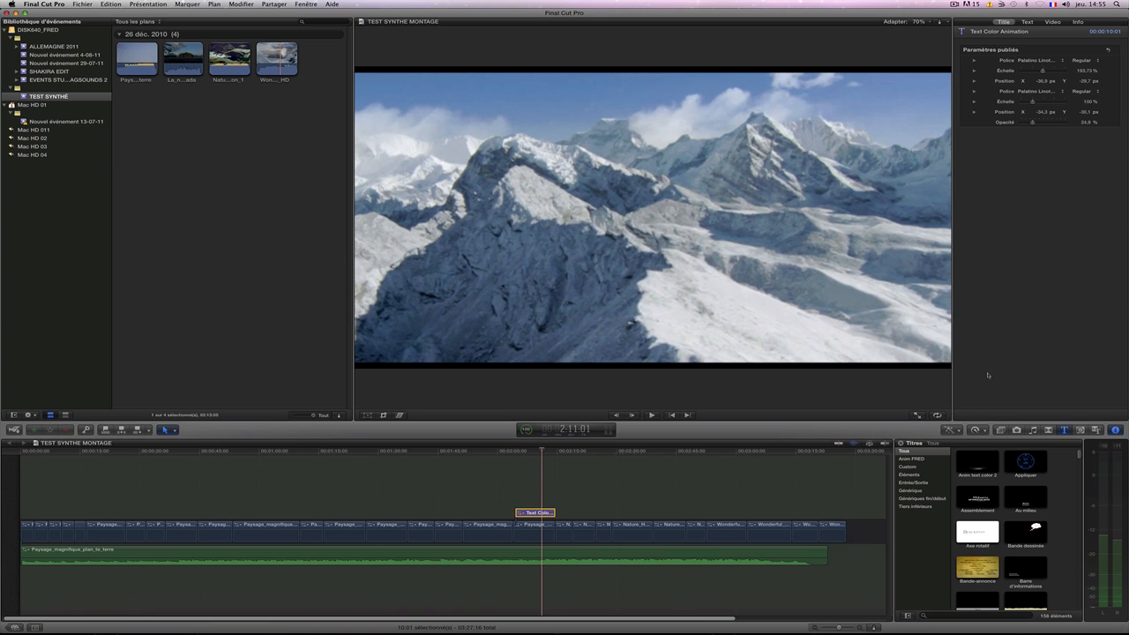
click(920, 460)
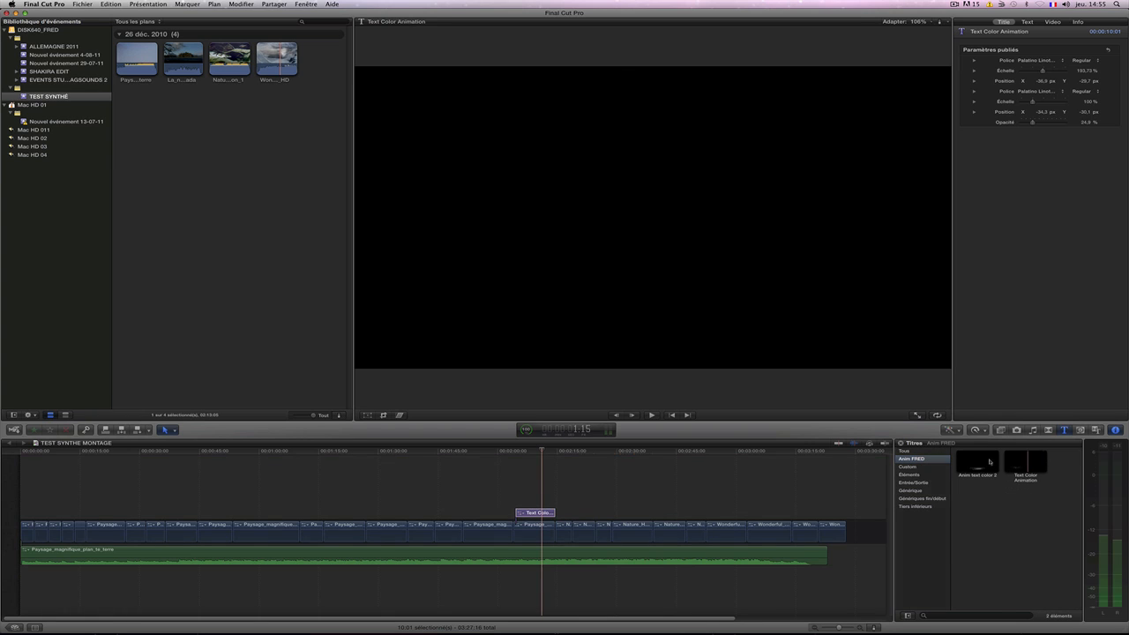
drag(979, 466, 615, 491)
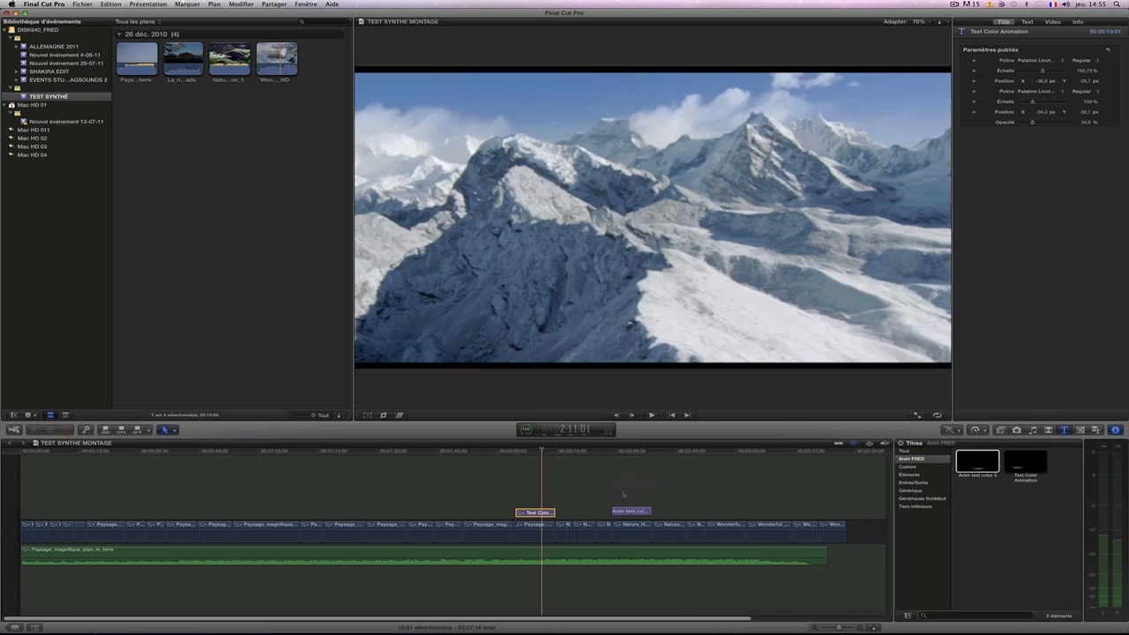
- In the Anim text color 2 title's published parameters, set the X of Position text 1 to about -55 px and Position text 2 to about -53 px
click(628, 453)
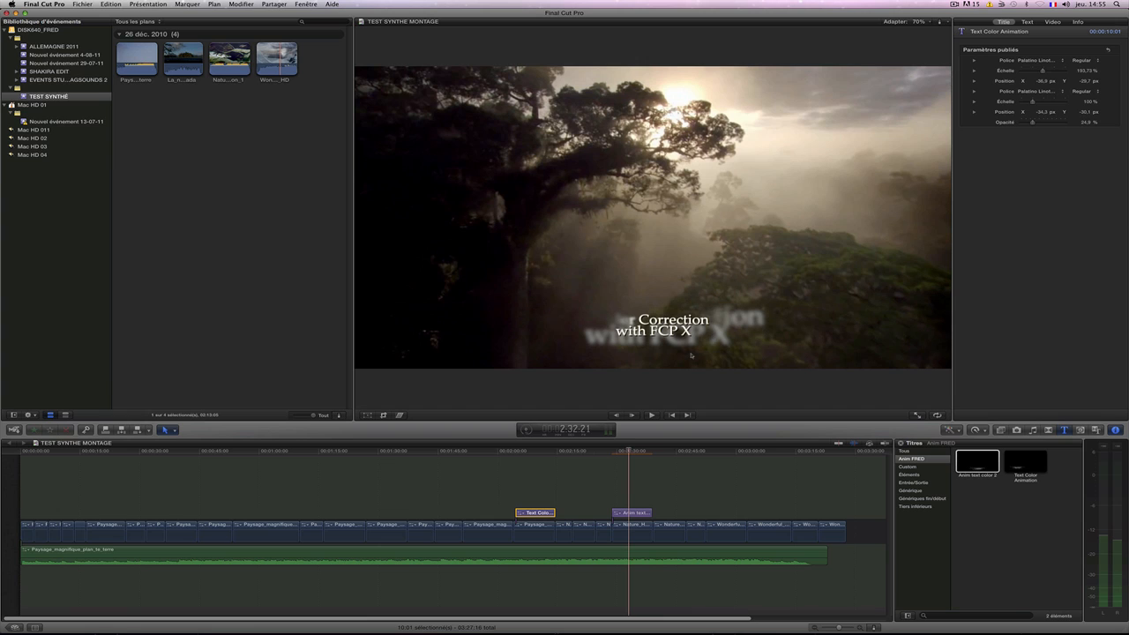
click(1005, 22)
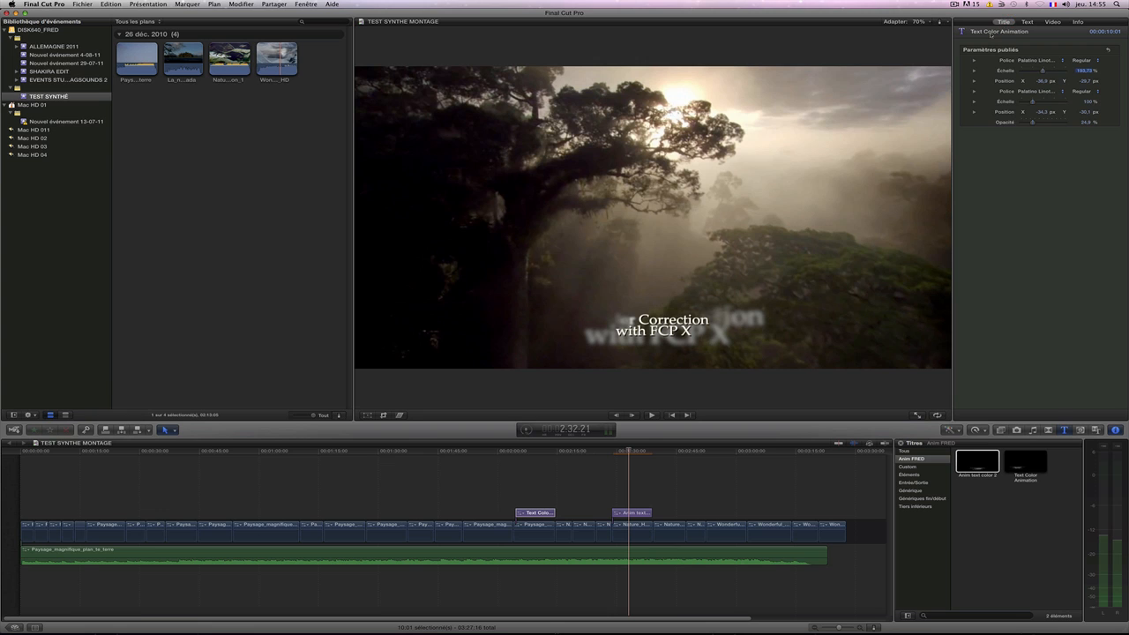
click(635, 513)
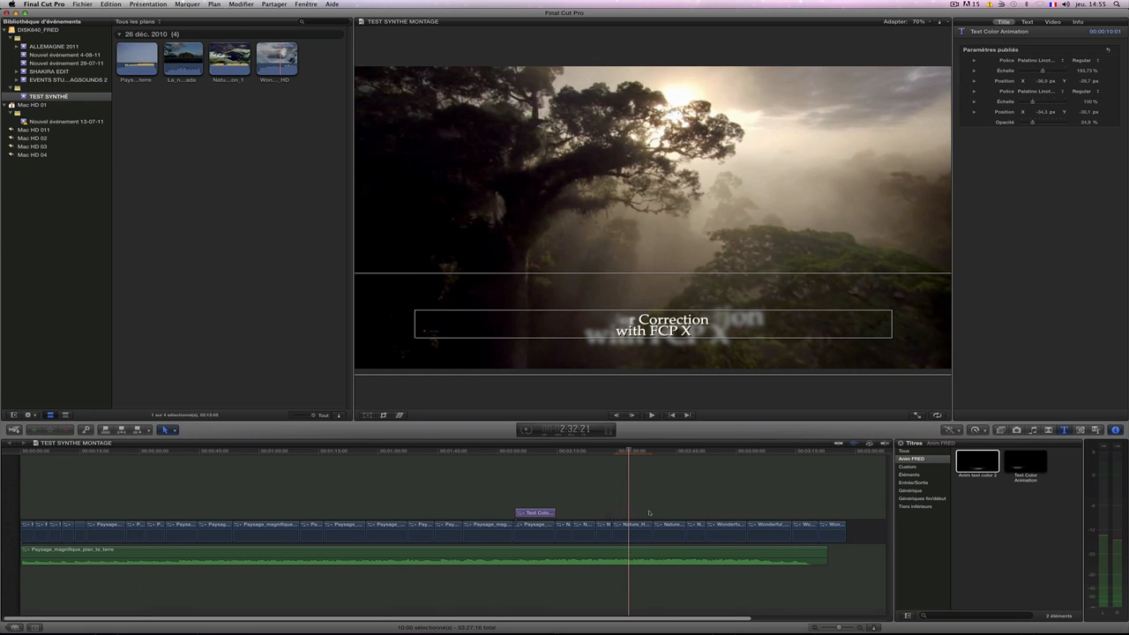
click(1115, 429)
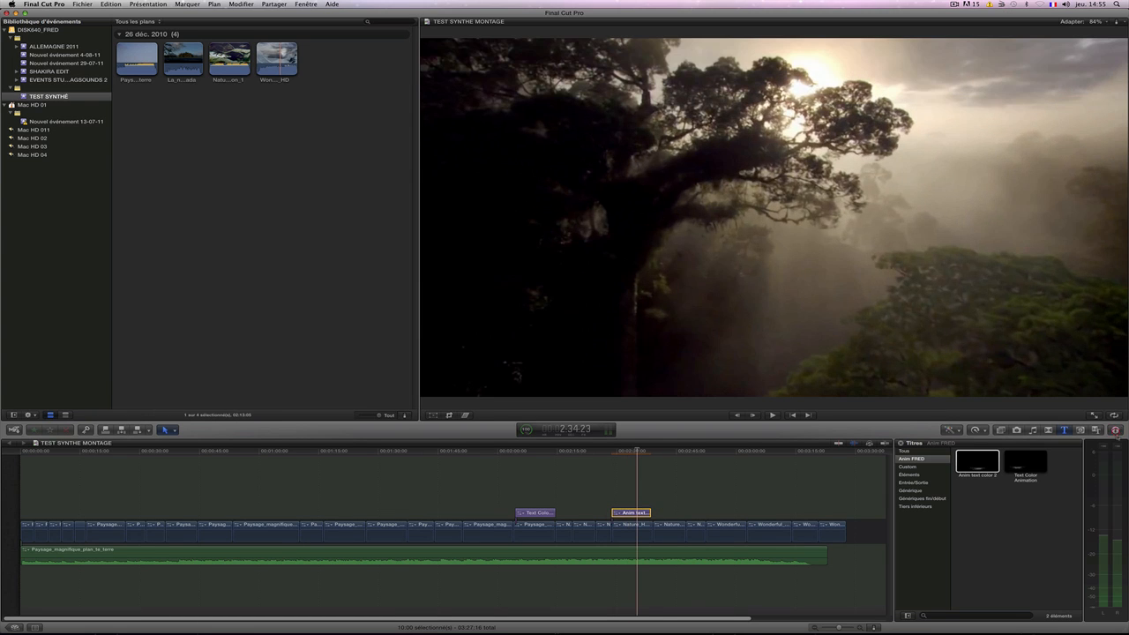
click(1115, 430)
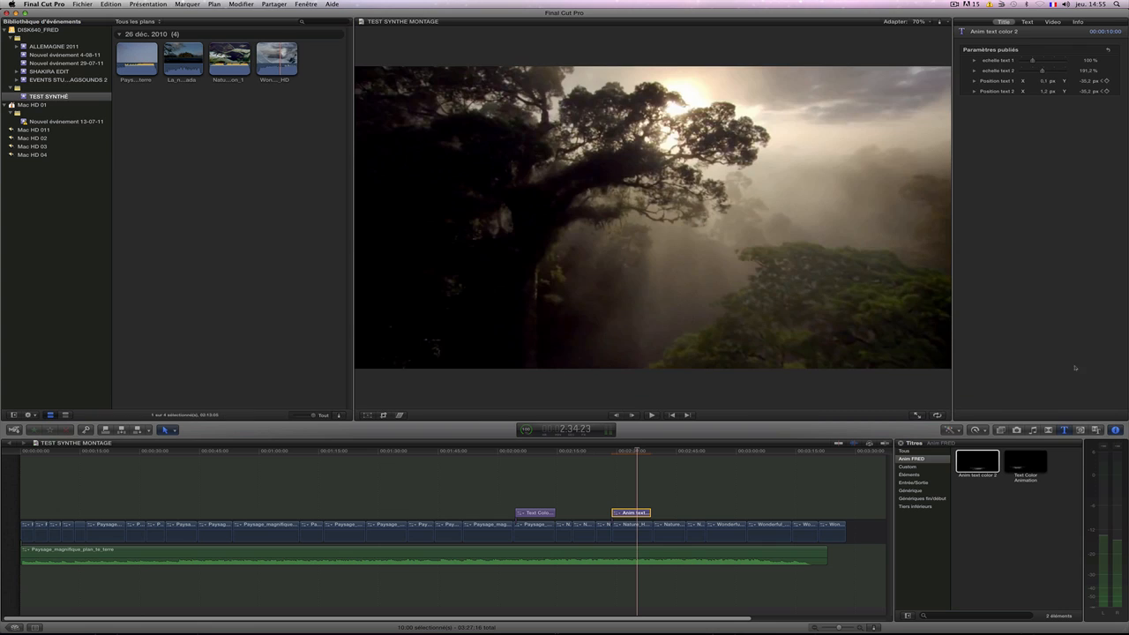
click(624, 452)
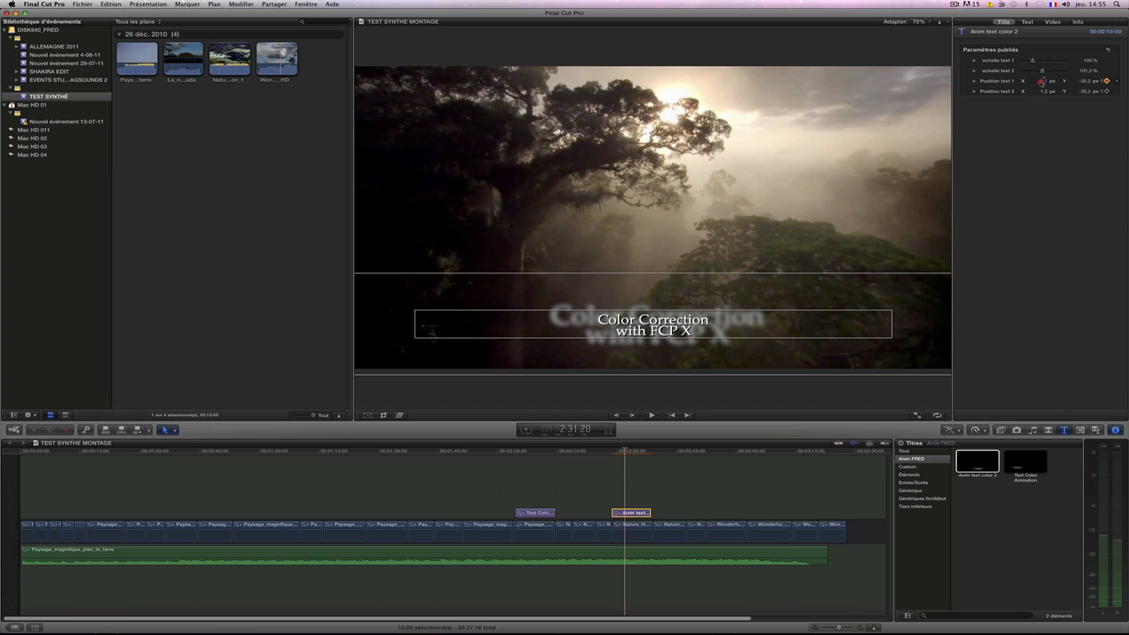
mouse_move(1042, 82)
mouse_down()
mouse_move(1014, 81)
mouse_move(1045, 91)
mouse_move(1034, 91)
mouse_up()
- Play the timeline from just before the Anim text color 2 title to preview its animation
click(606, 450)
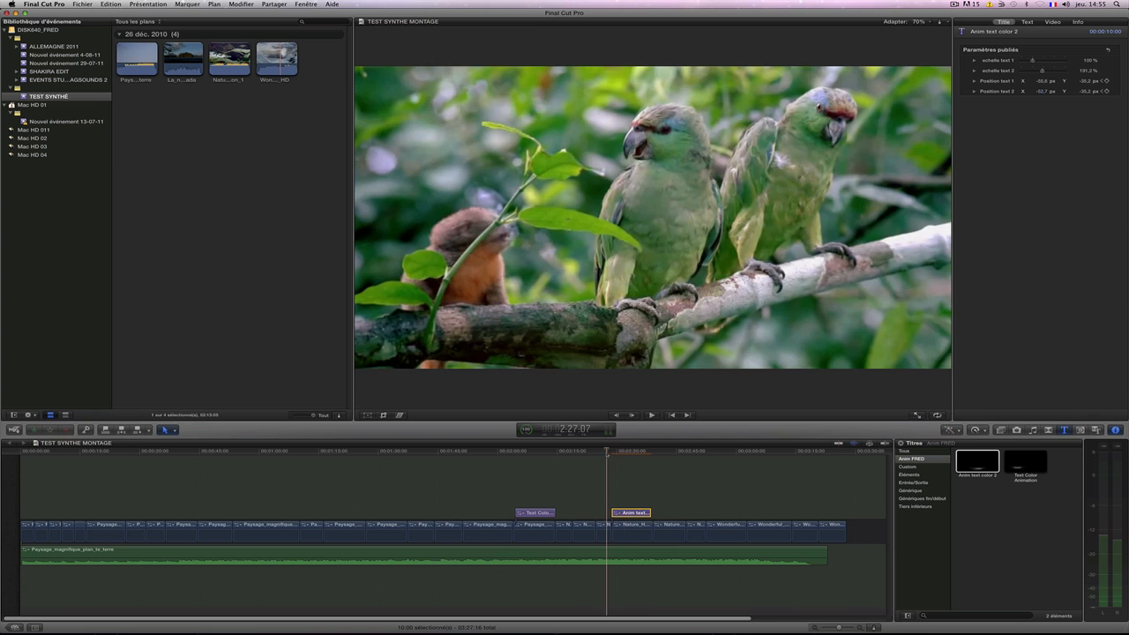
key(space)
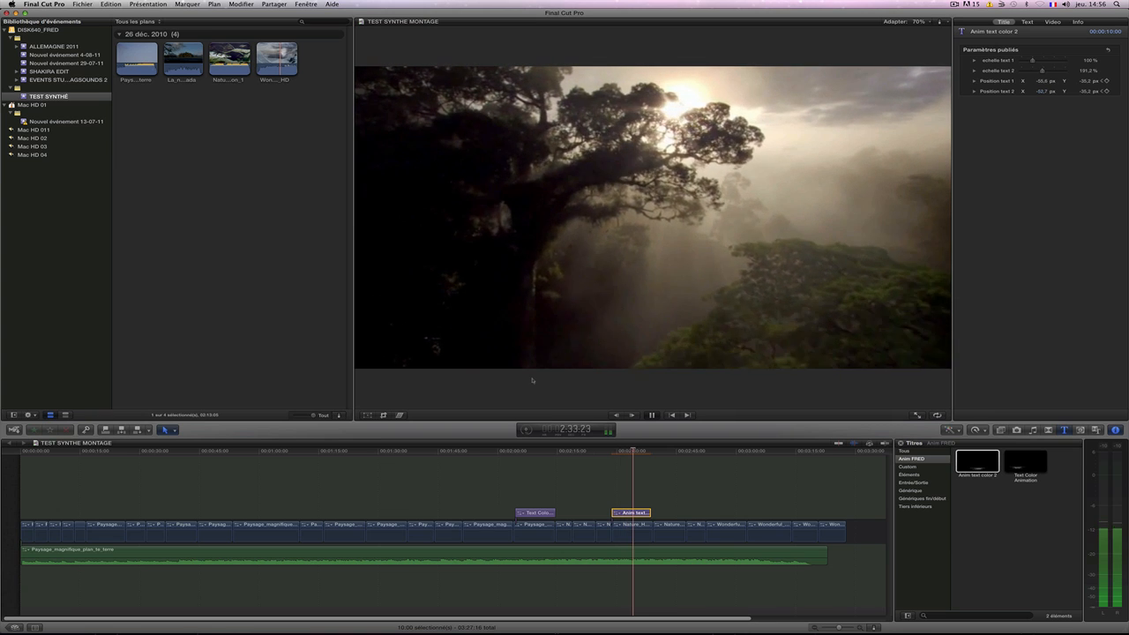
- Stop playback and review the Anim text color 2 title's text formatting settings, returning to its published parameters
key(space)
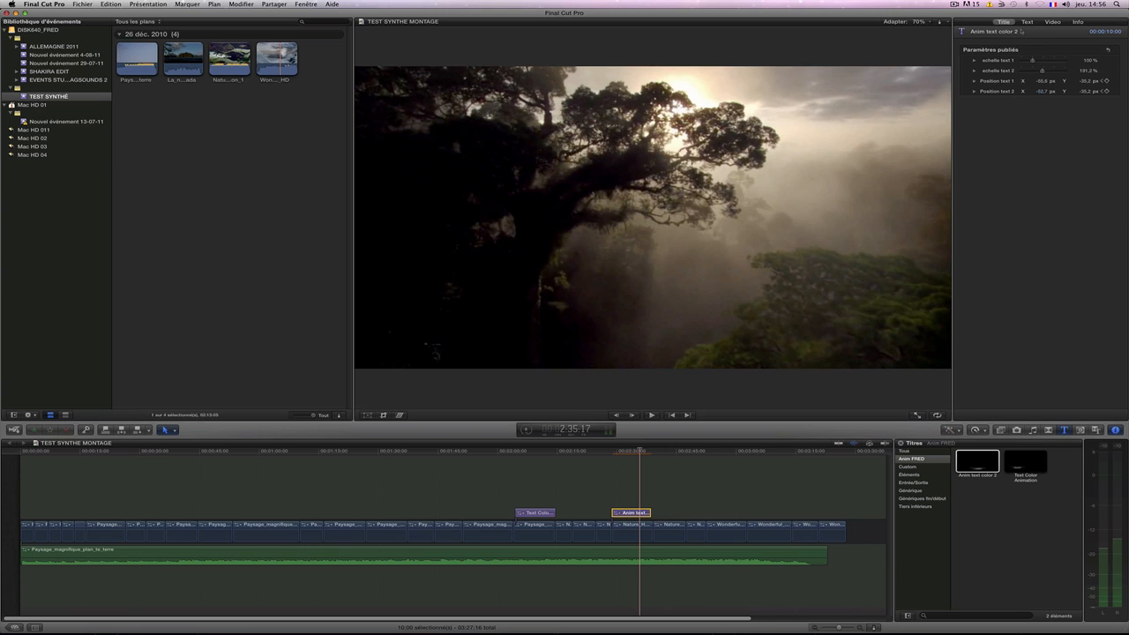
click(1027, 22)
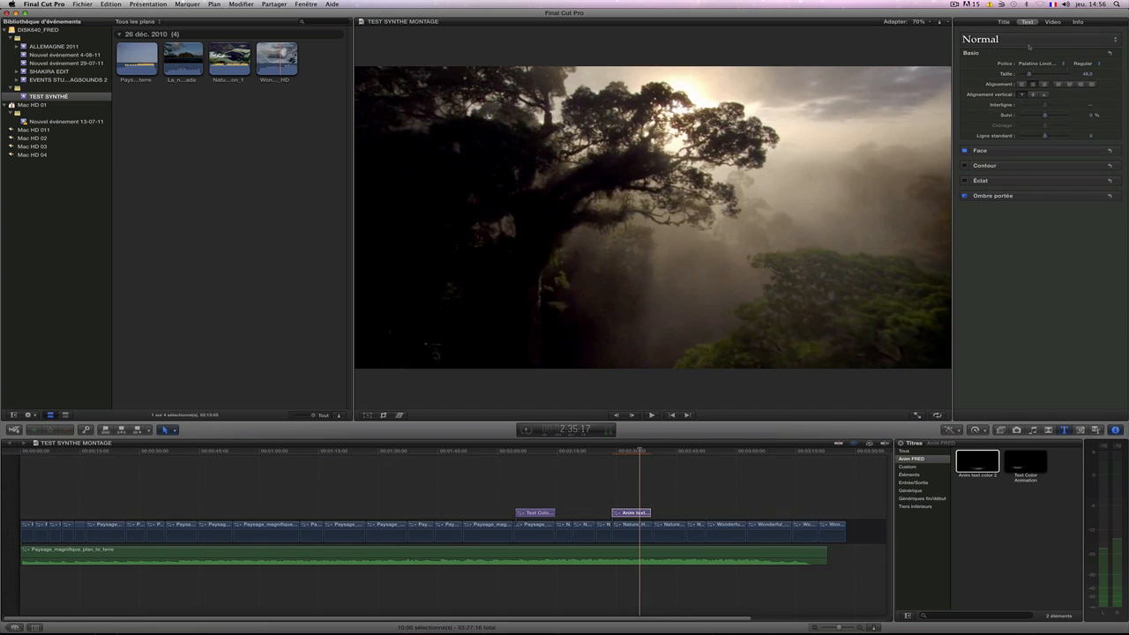
click(1005, 22)
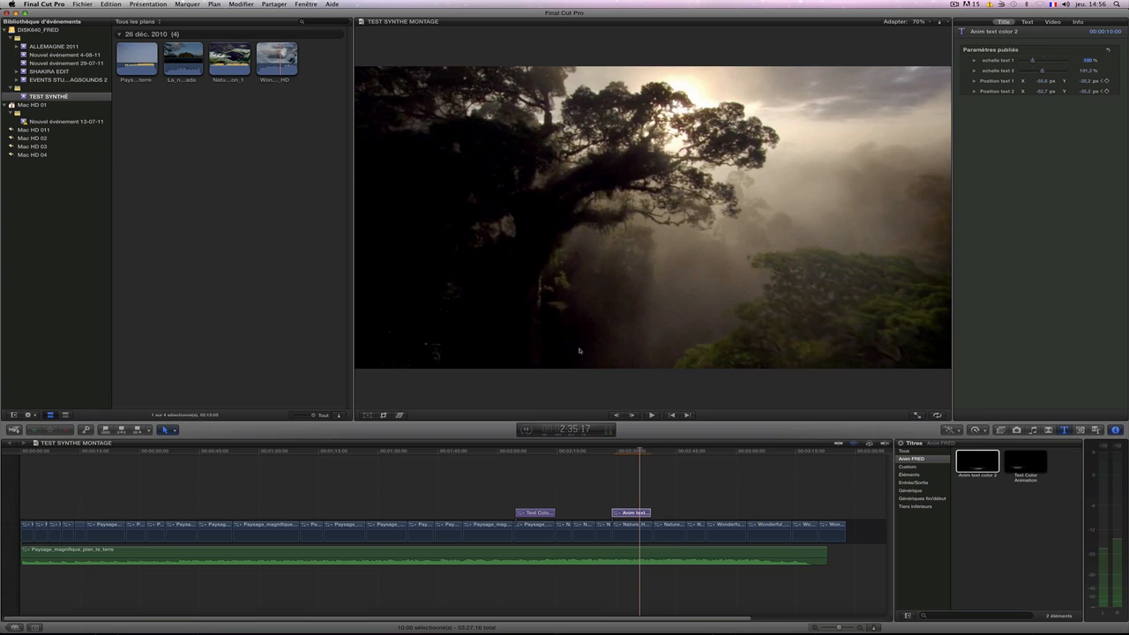
- At about 2:31:06 in the Anim text color 2 title, append "test" after "with FCP X" in the sharp text
click(622, 451)
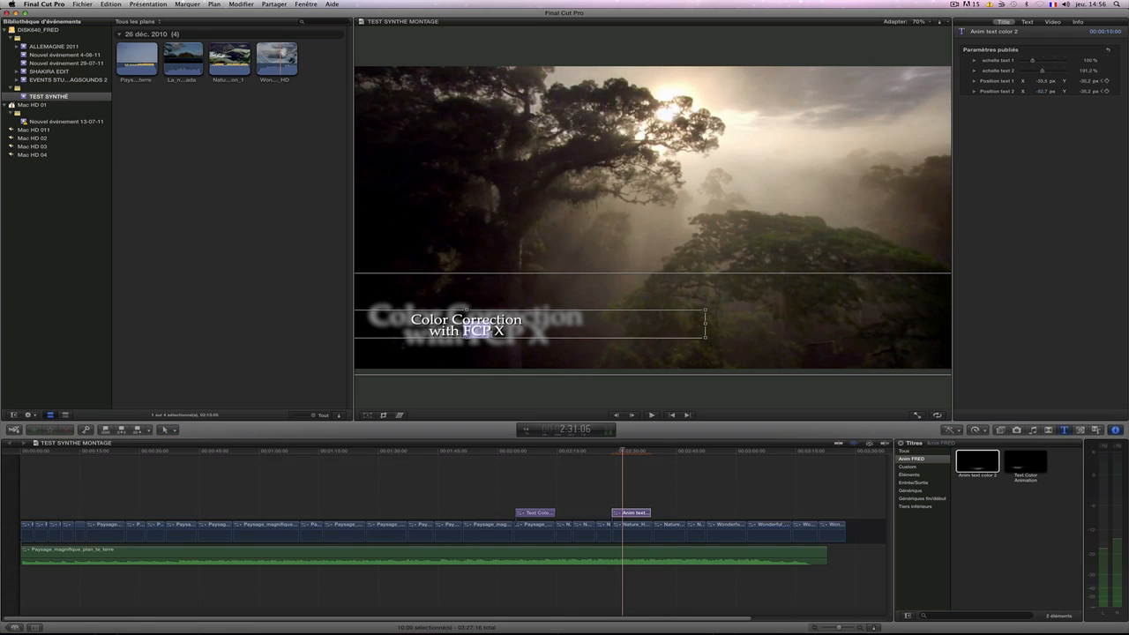
double_click(483, 329)
click(506, 331)
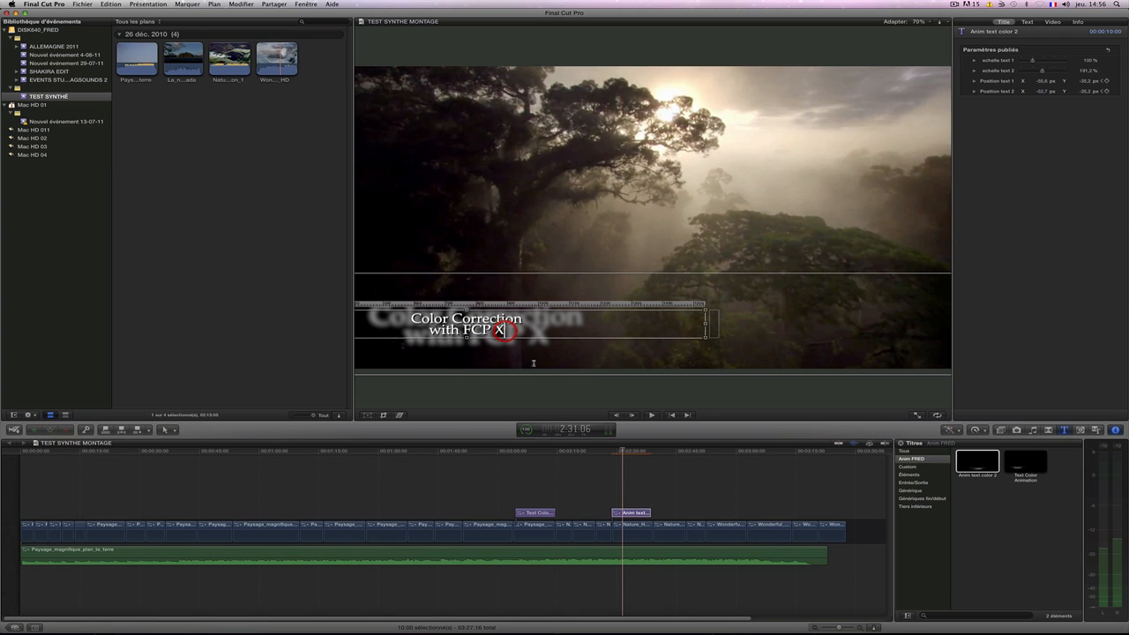
text(test)
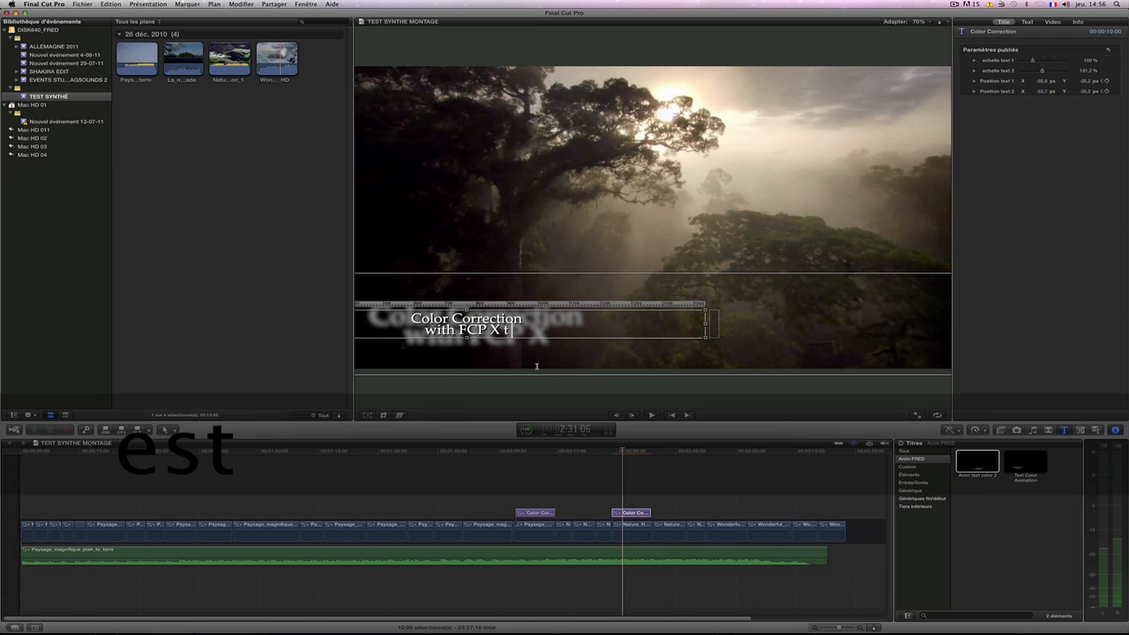